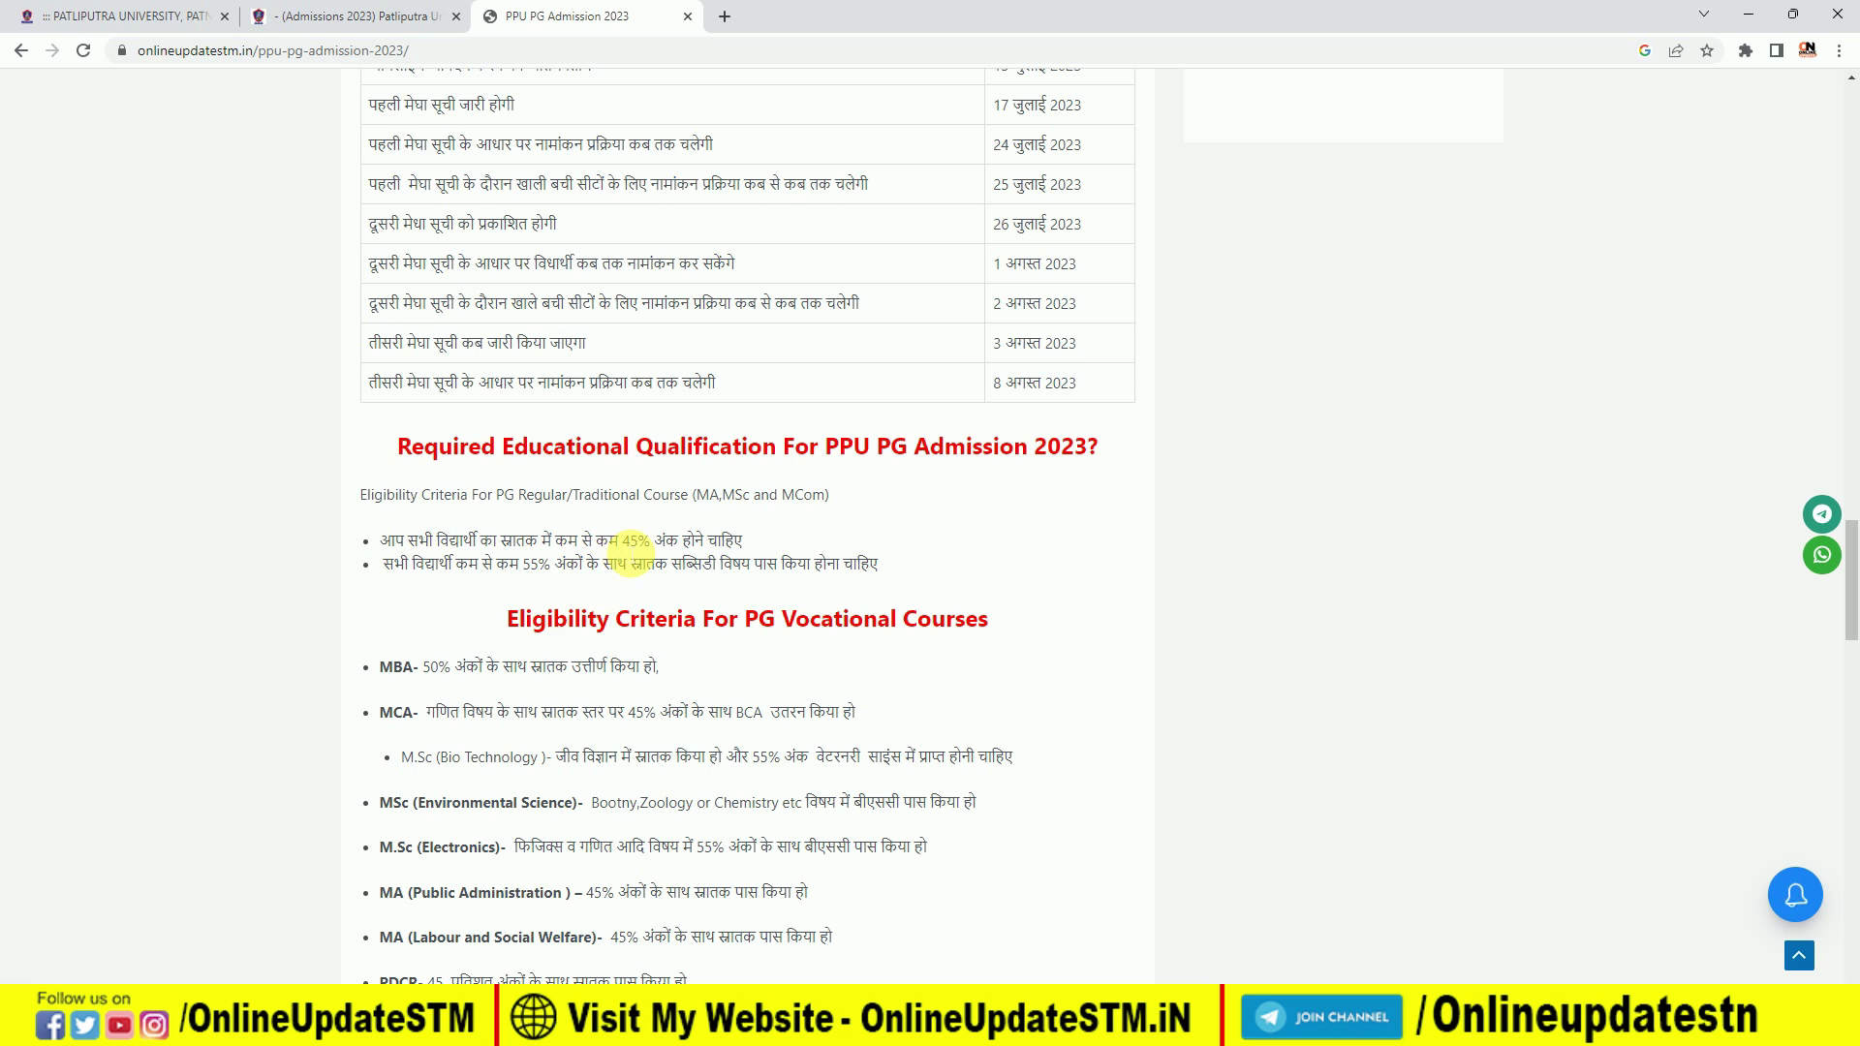
- Highlight, then clear, the 45% minimum graduation marks requirement in the eligibility section
drag(622, 541, 648, 558)
click(643, 542)
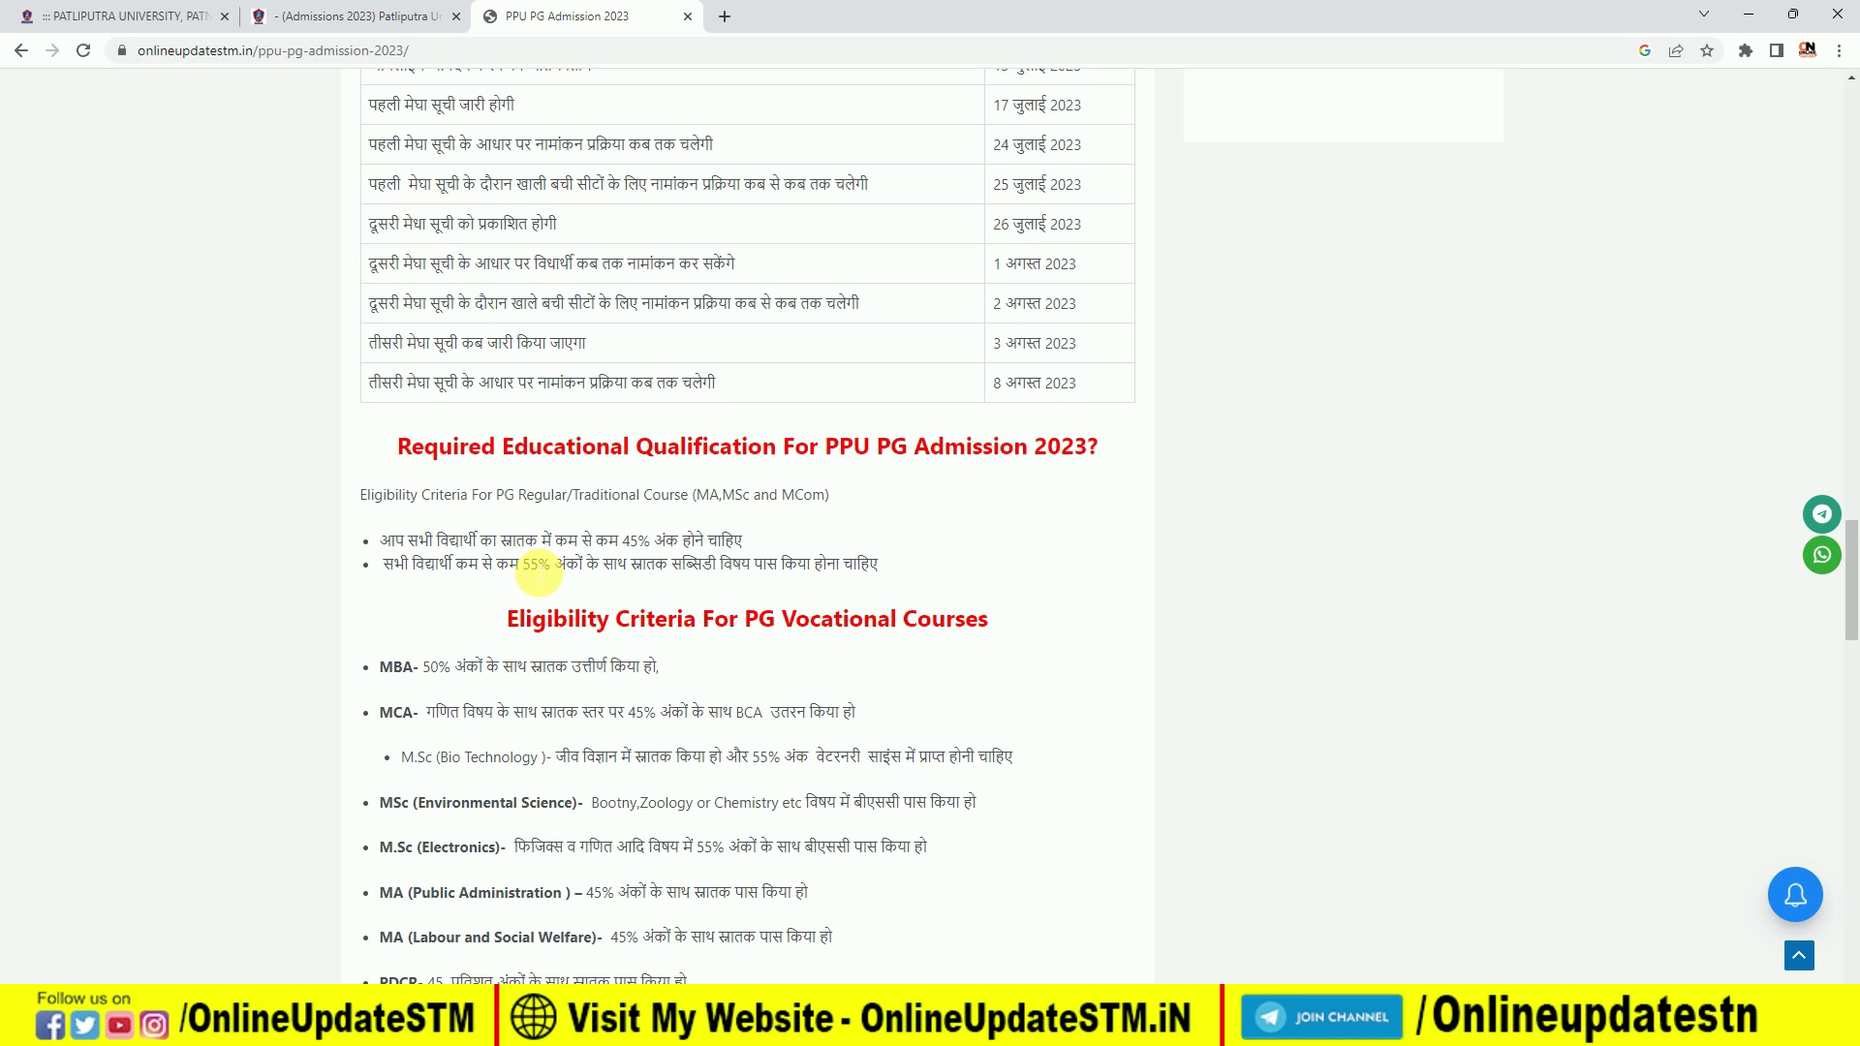
- Review the MBA/MCA eligibility lines and the required documents list by highlighting them
scroll(539, 572, down, 3)
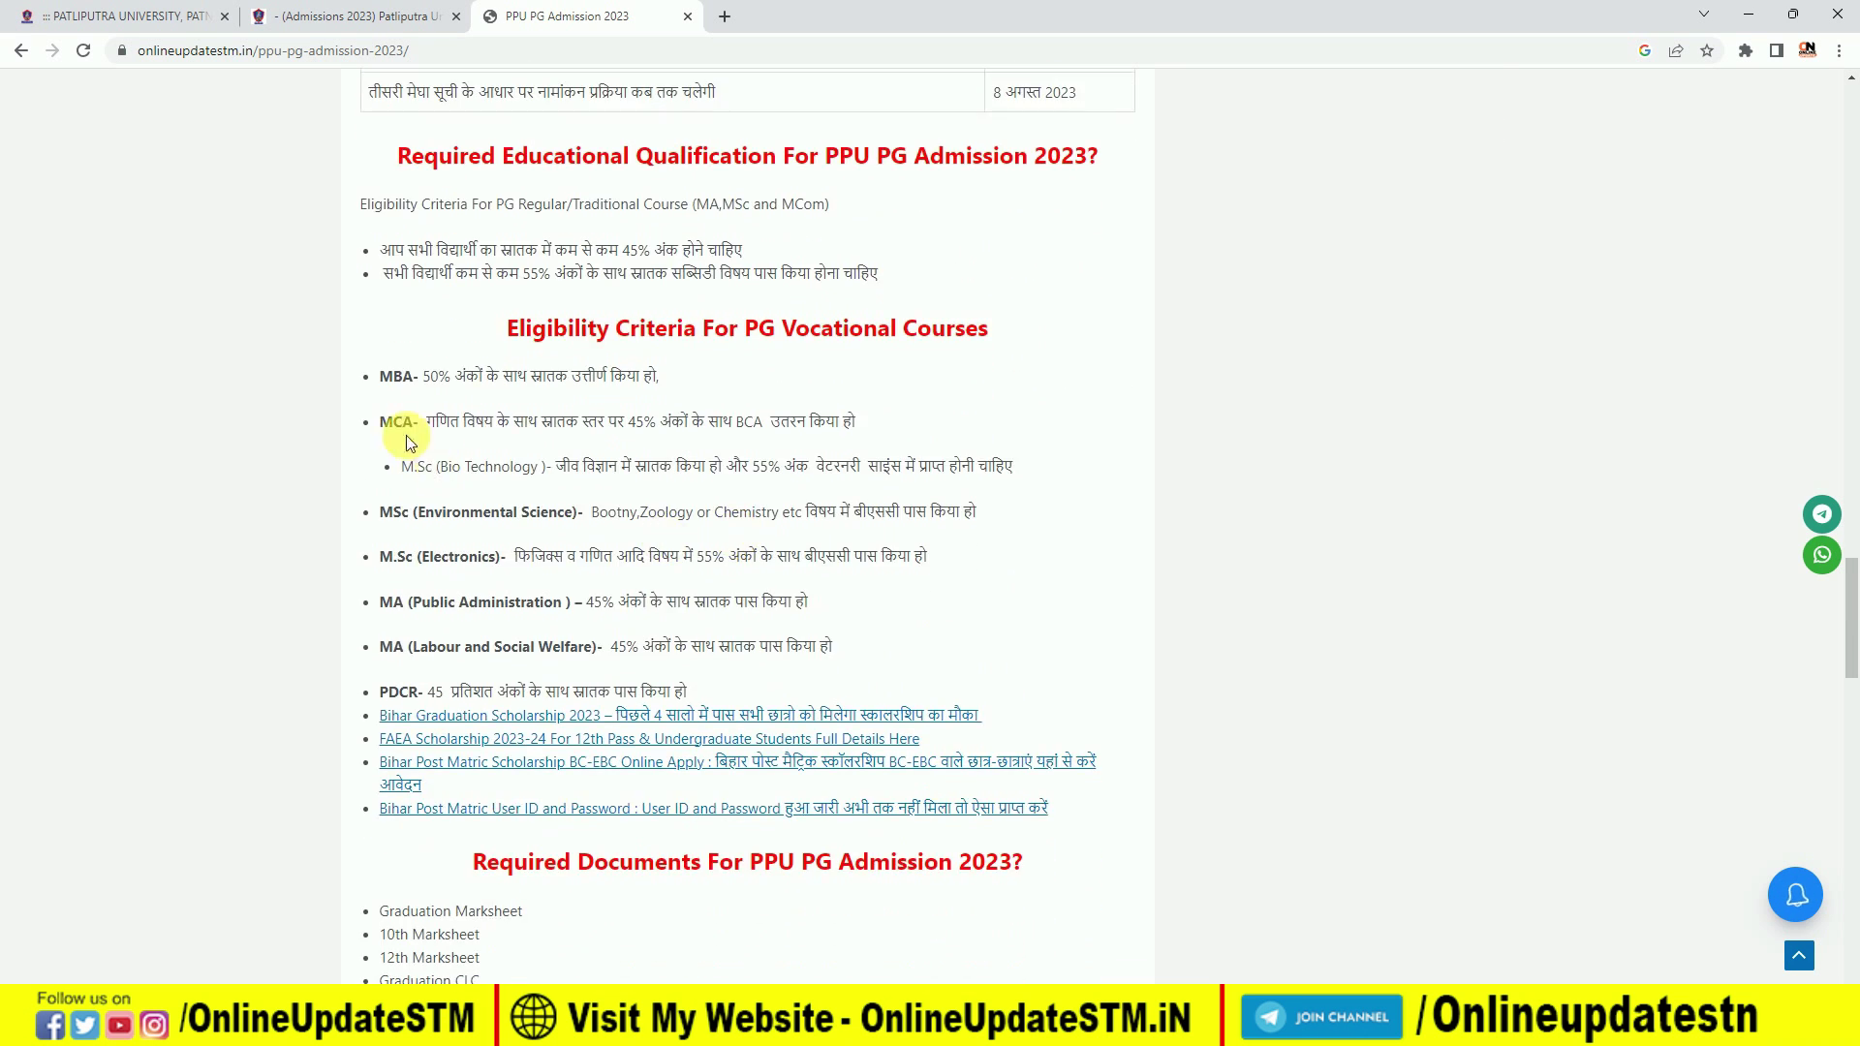
drag(422, 377, 511, 382)
drag(420, 422, 417, 504)
click(416, 507)
scroll(539, 523, down, 4)
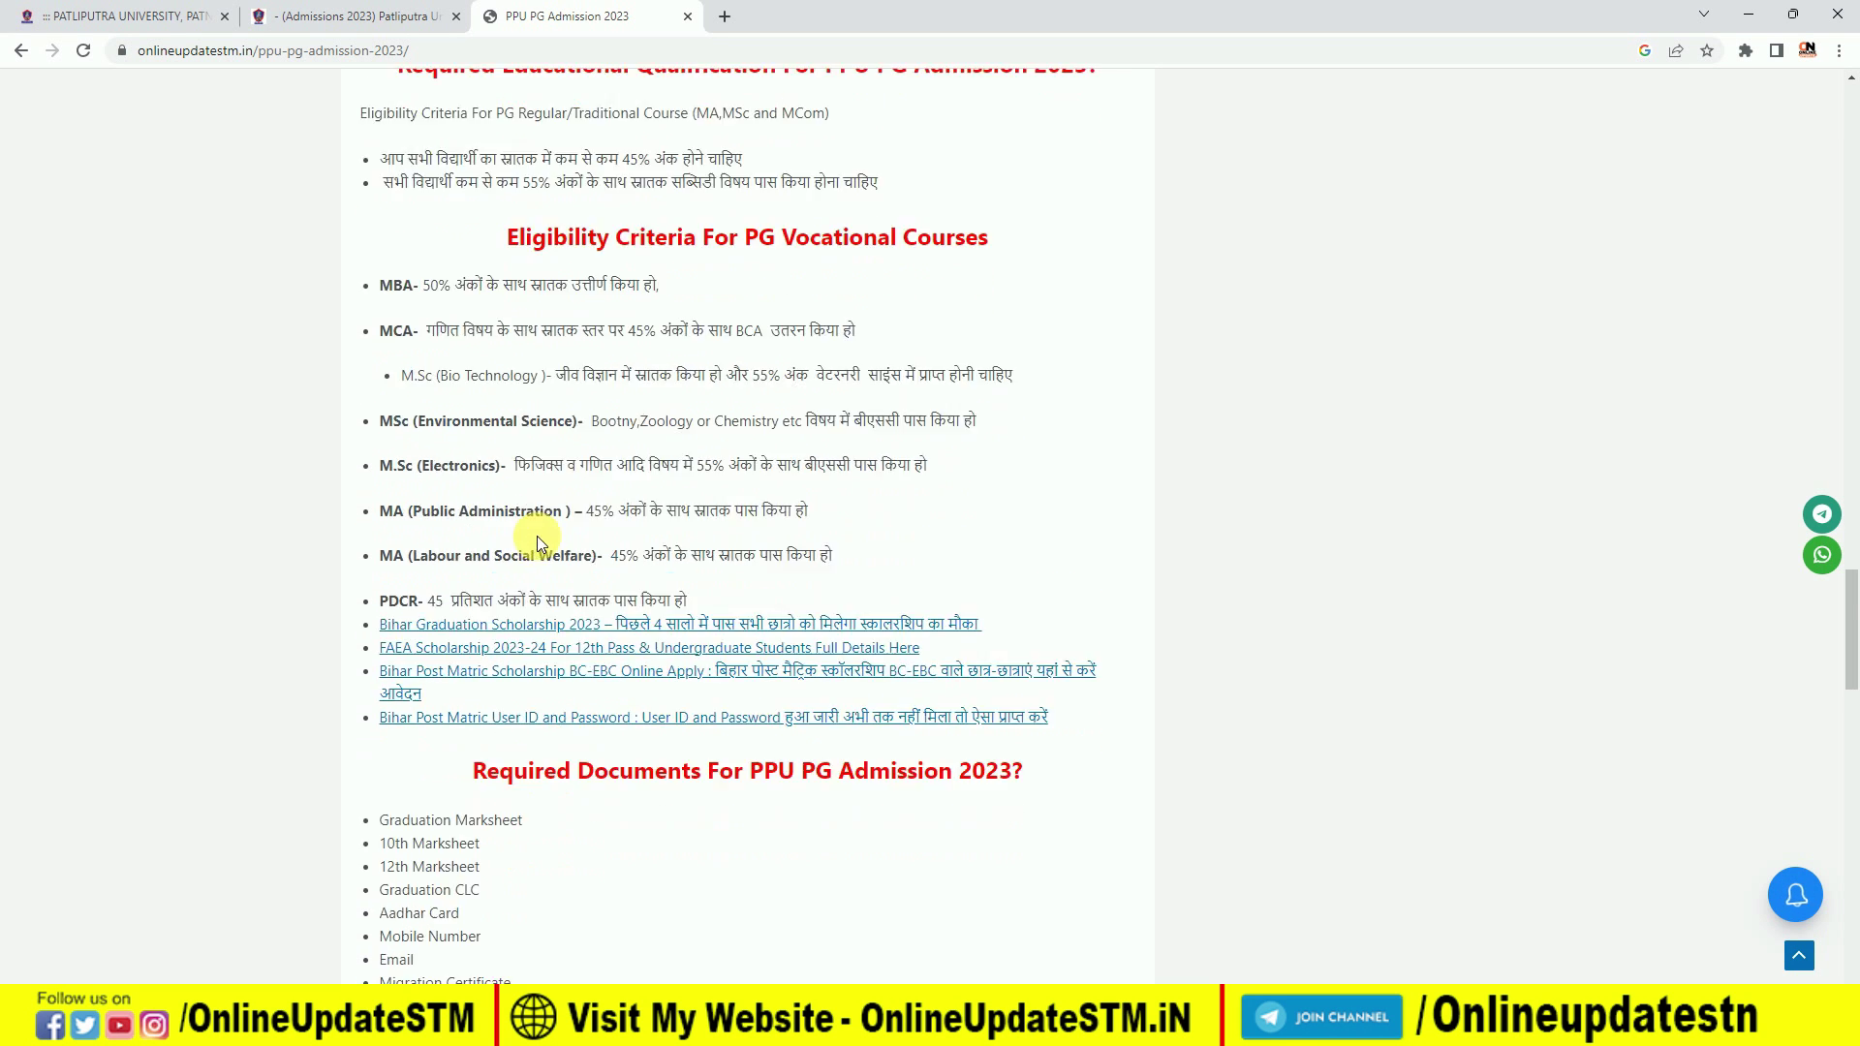
scroll(593, 469, down, 1)
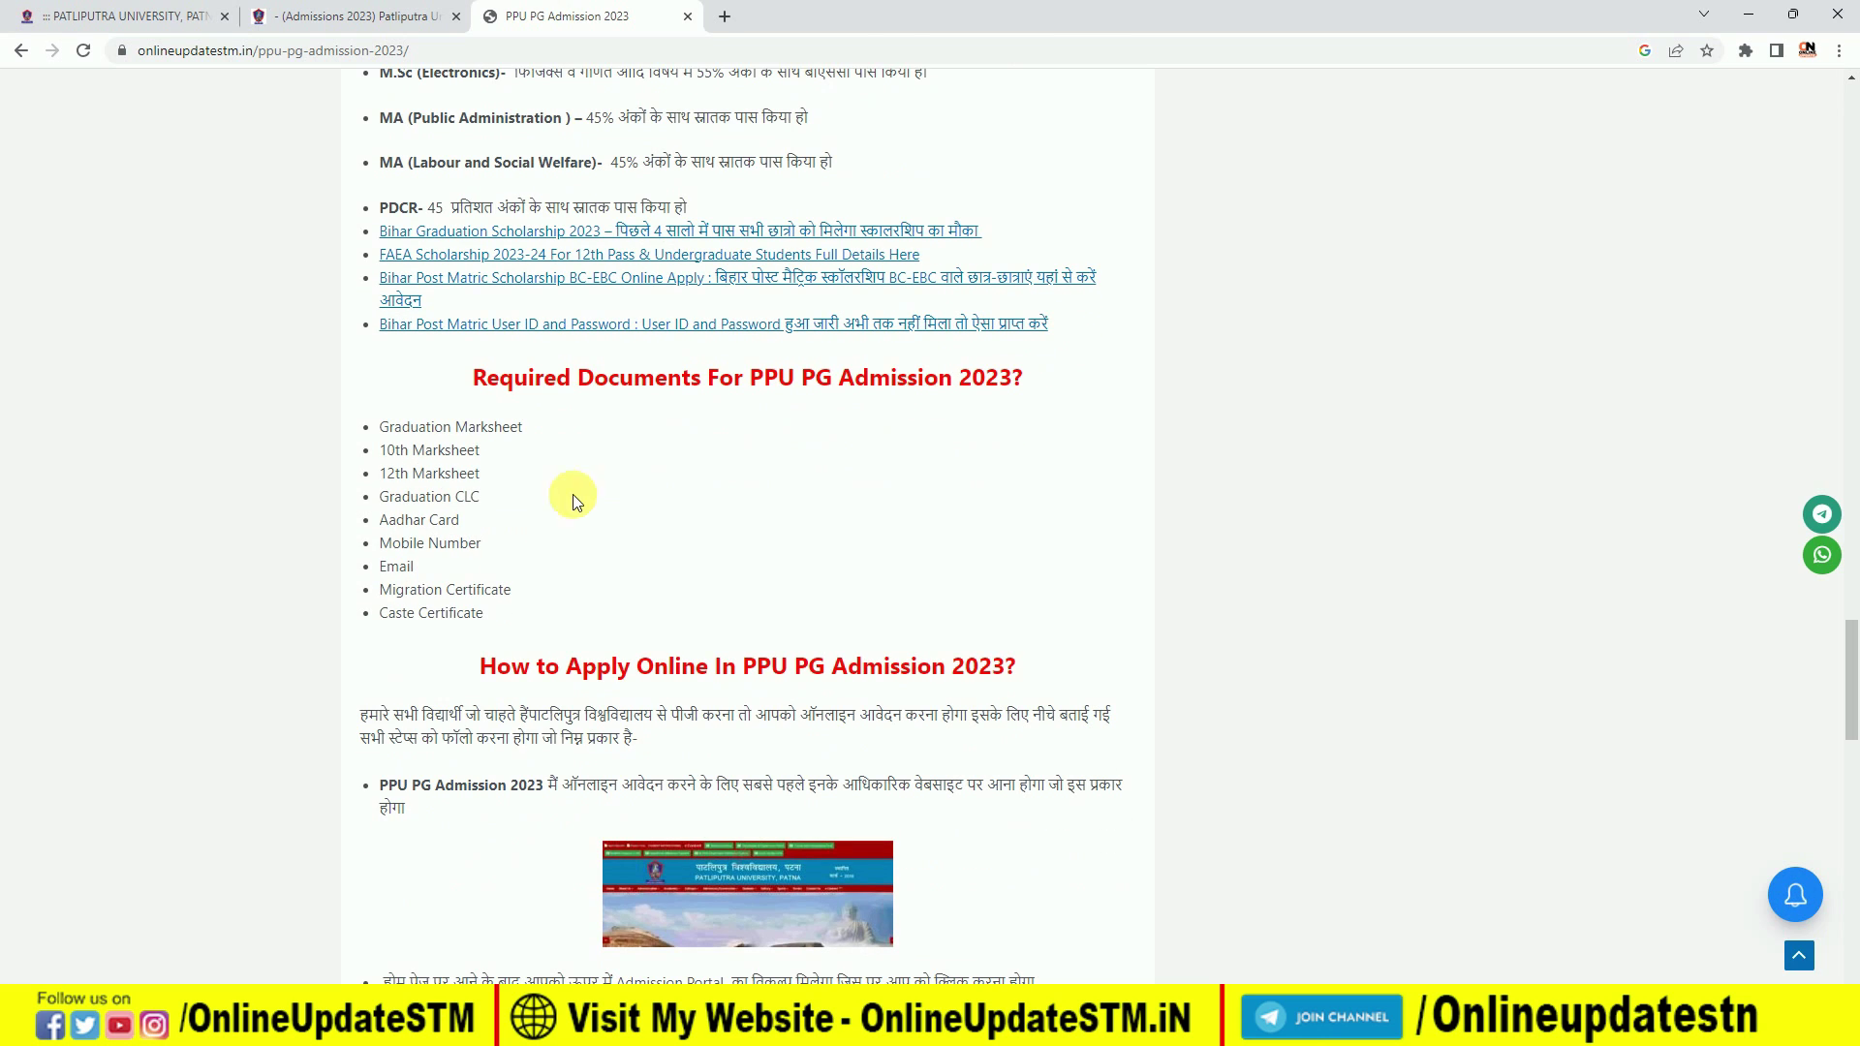
drag(502, 614, 355, 433)
click(438, 470)
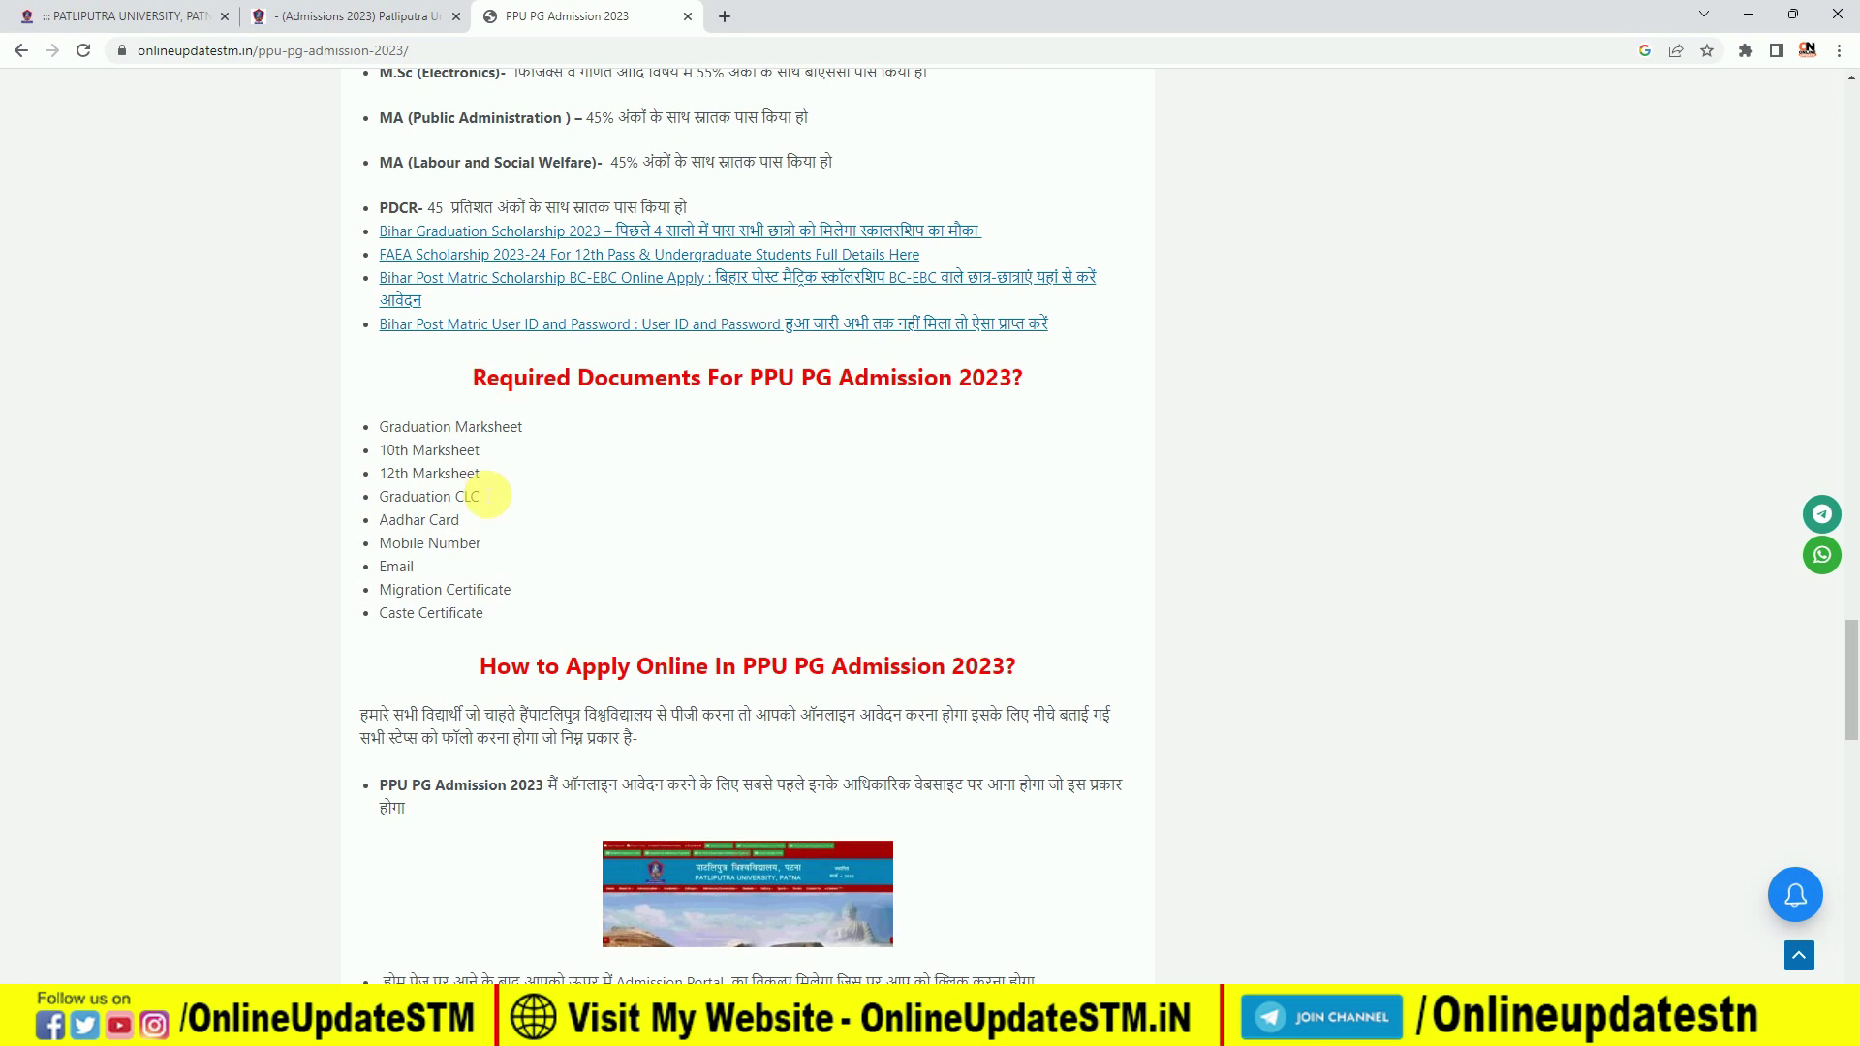
- Open the Online Apply link from the Important Link table in a new tab
scroll(494, 499, down, 3)
scroll(504, 503, down, 5)
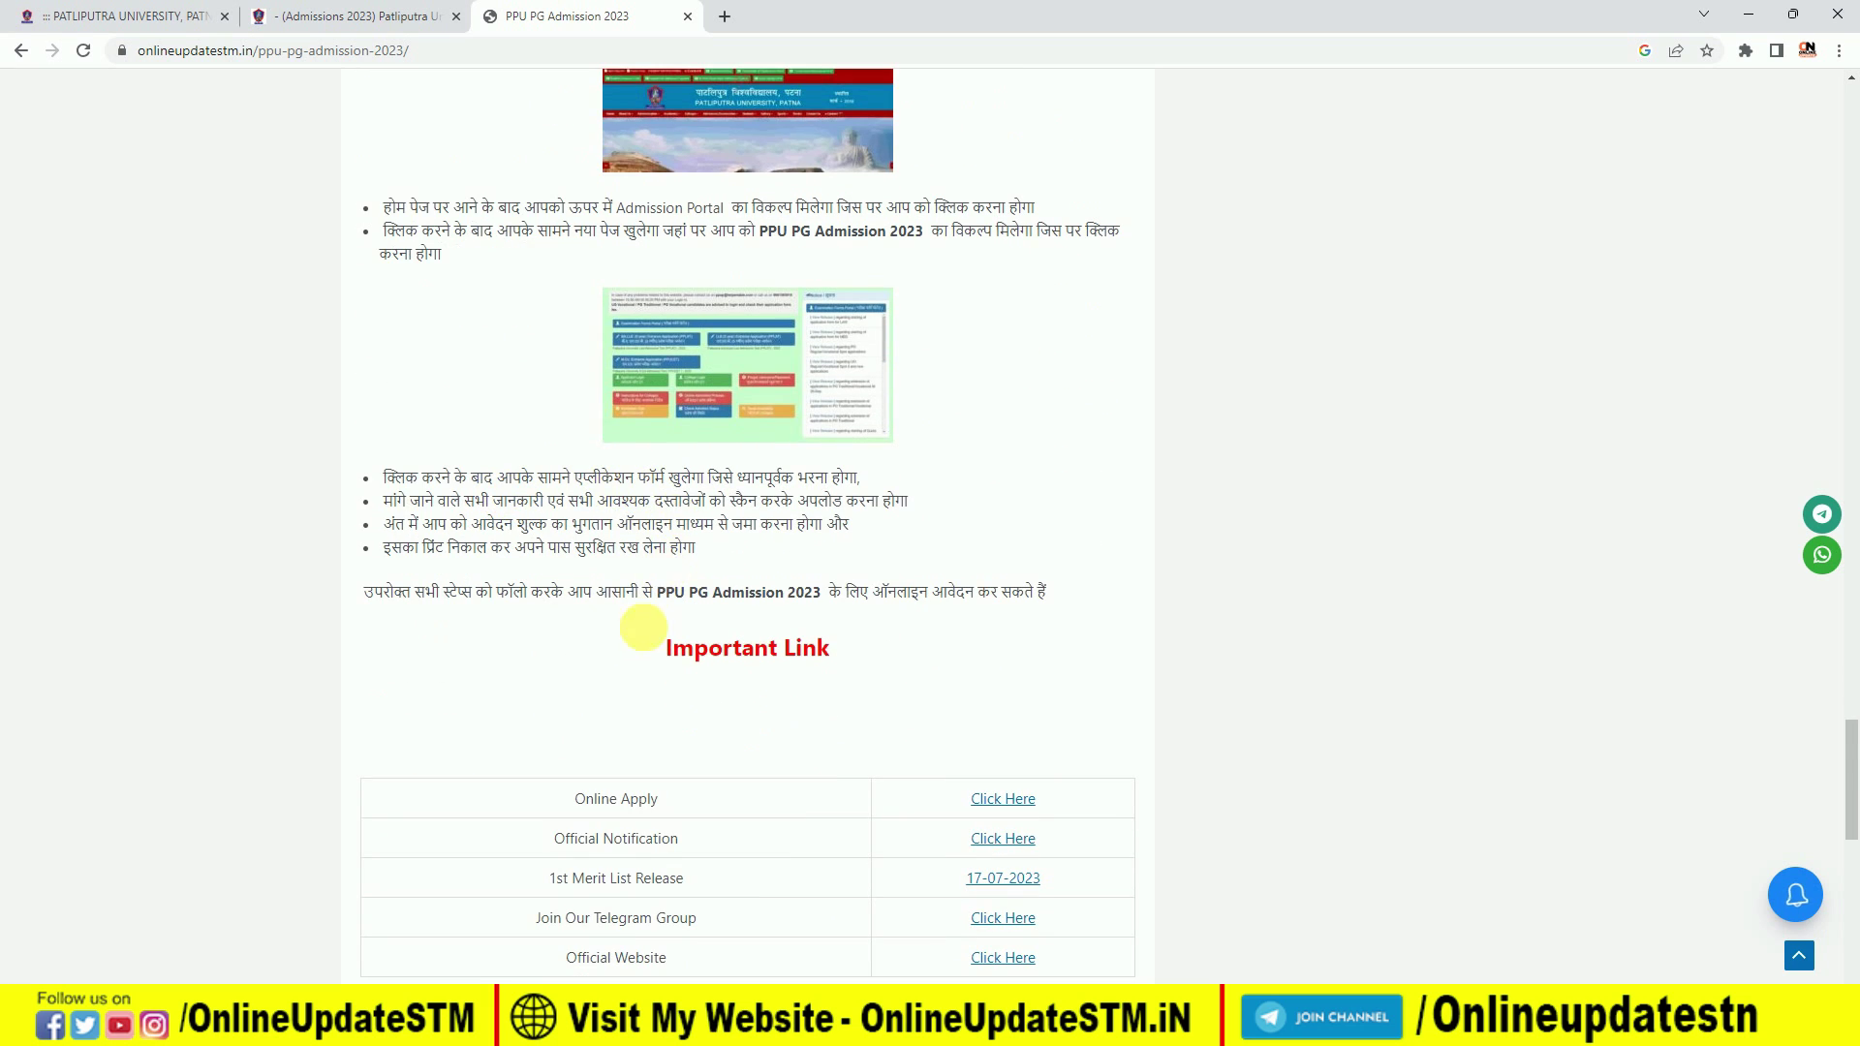
scroll(763, 648, down, 2)
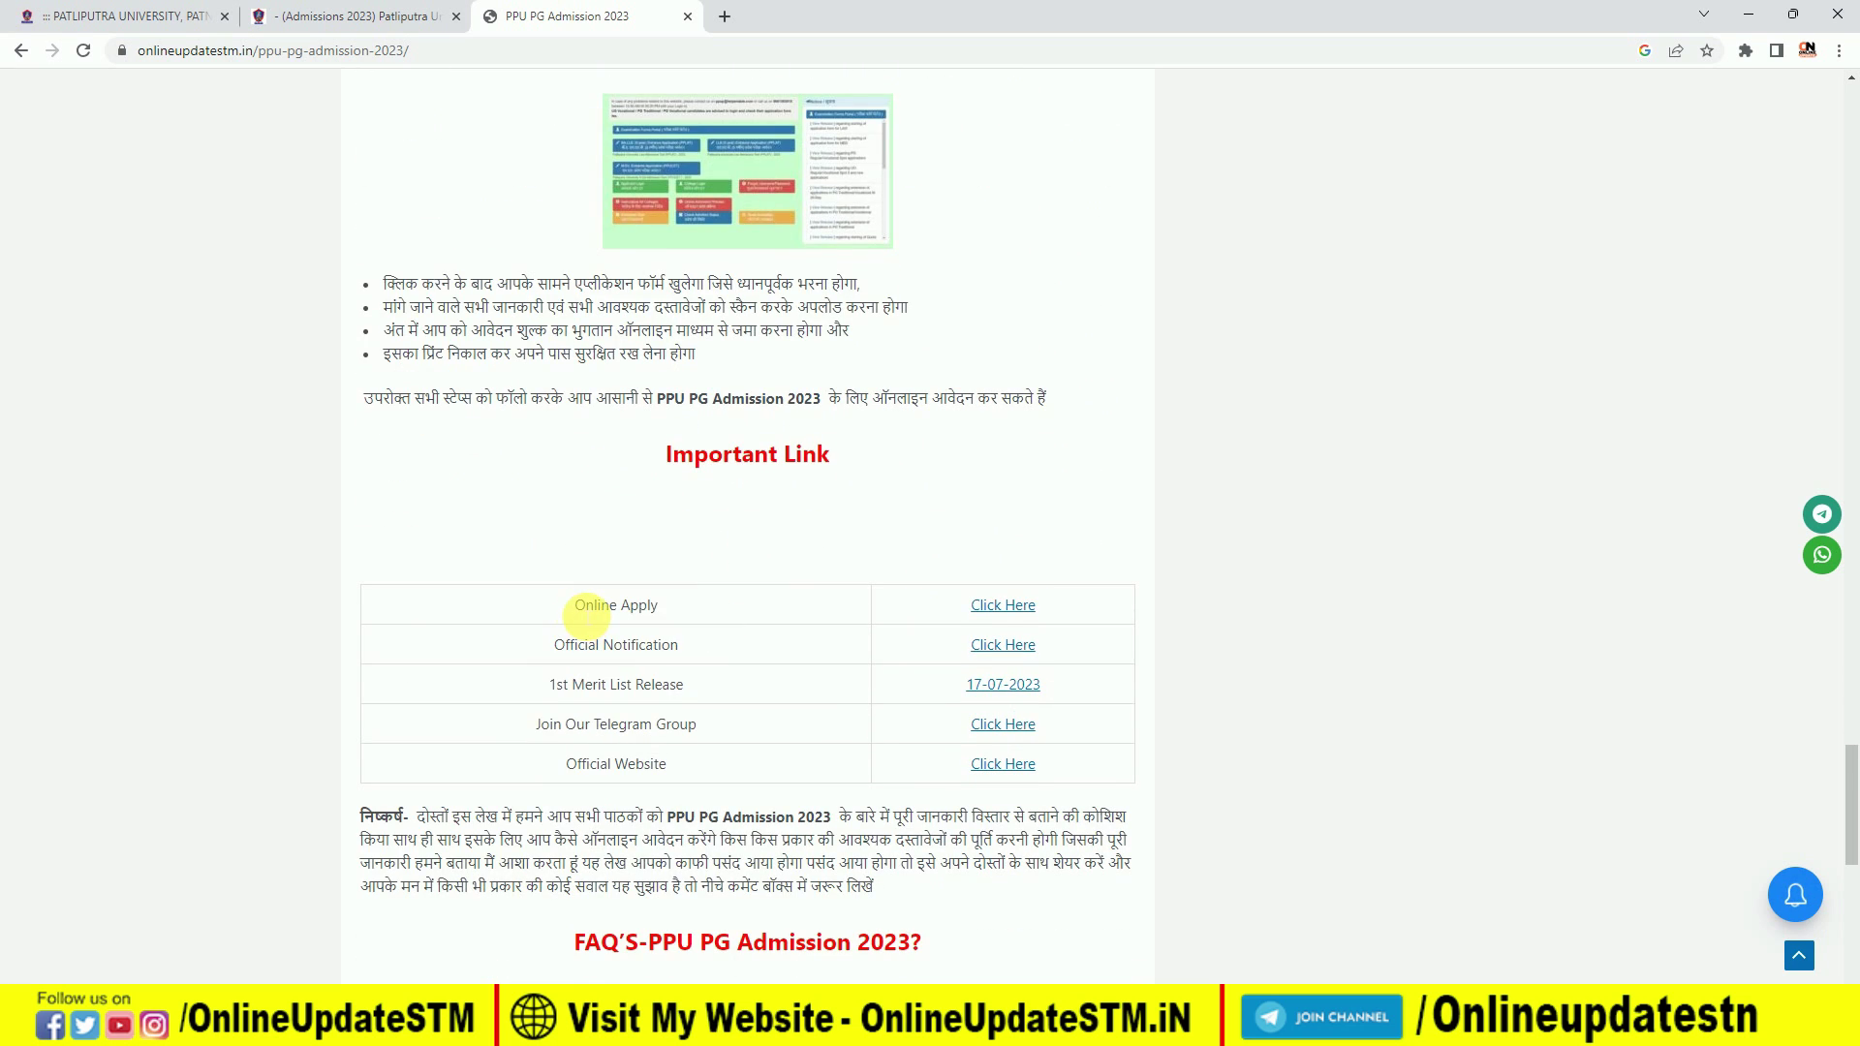
click(999, 607)
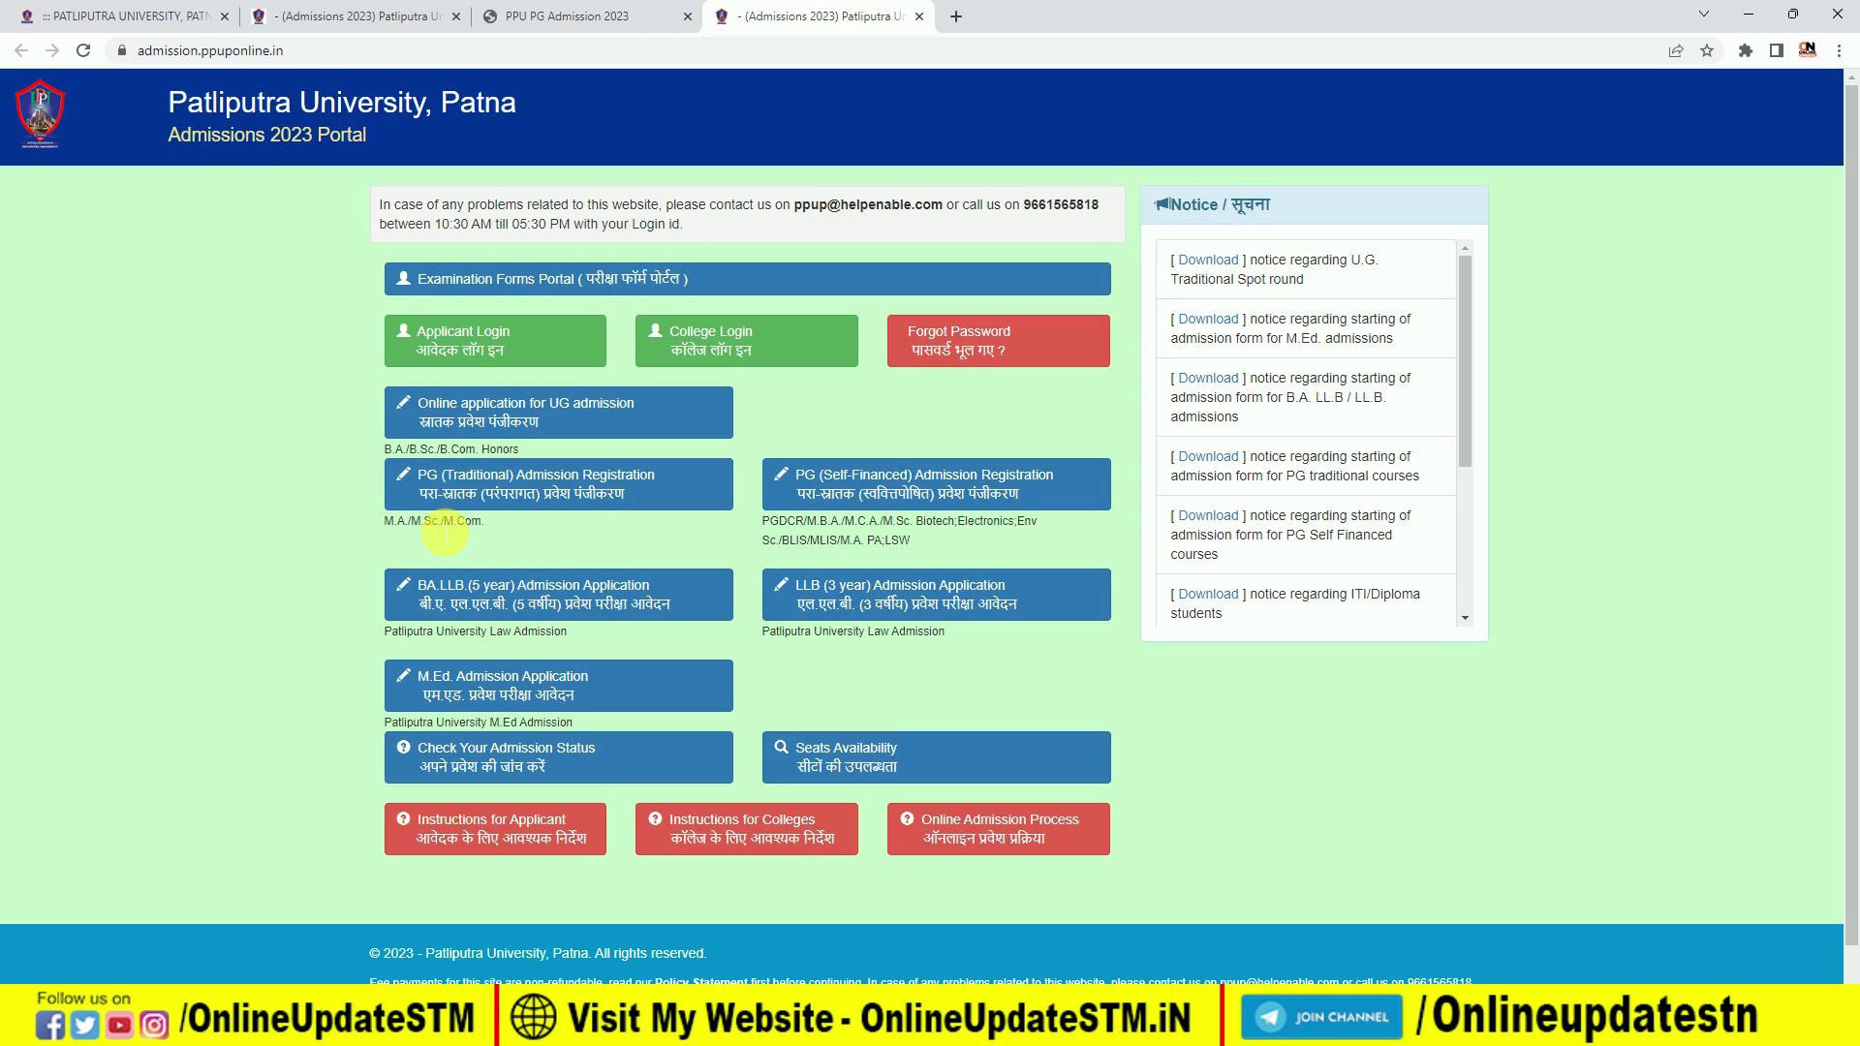
- Start PG (Traditional) Admission Registration and continue past the Important Information notice
click(500, 490)
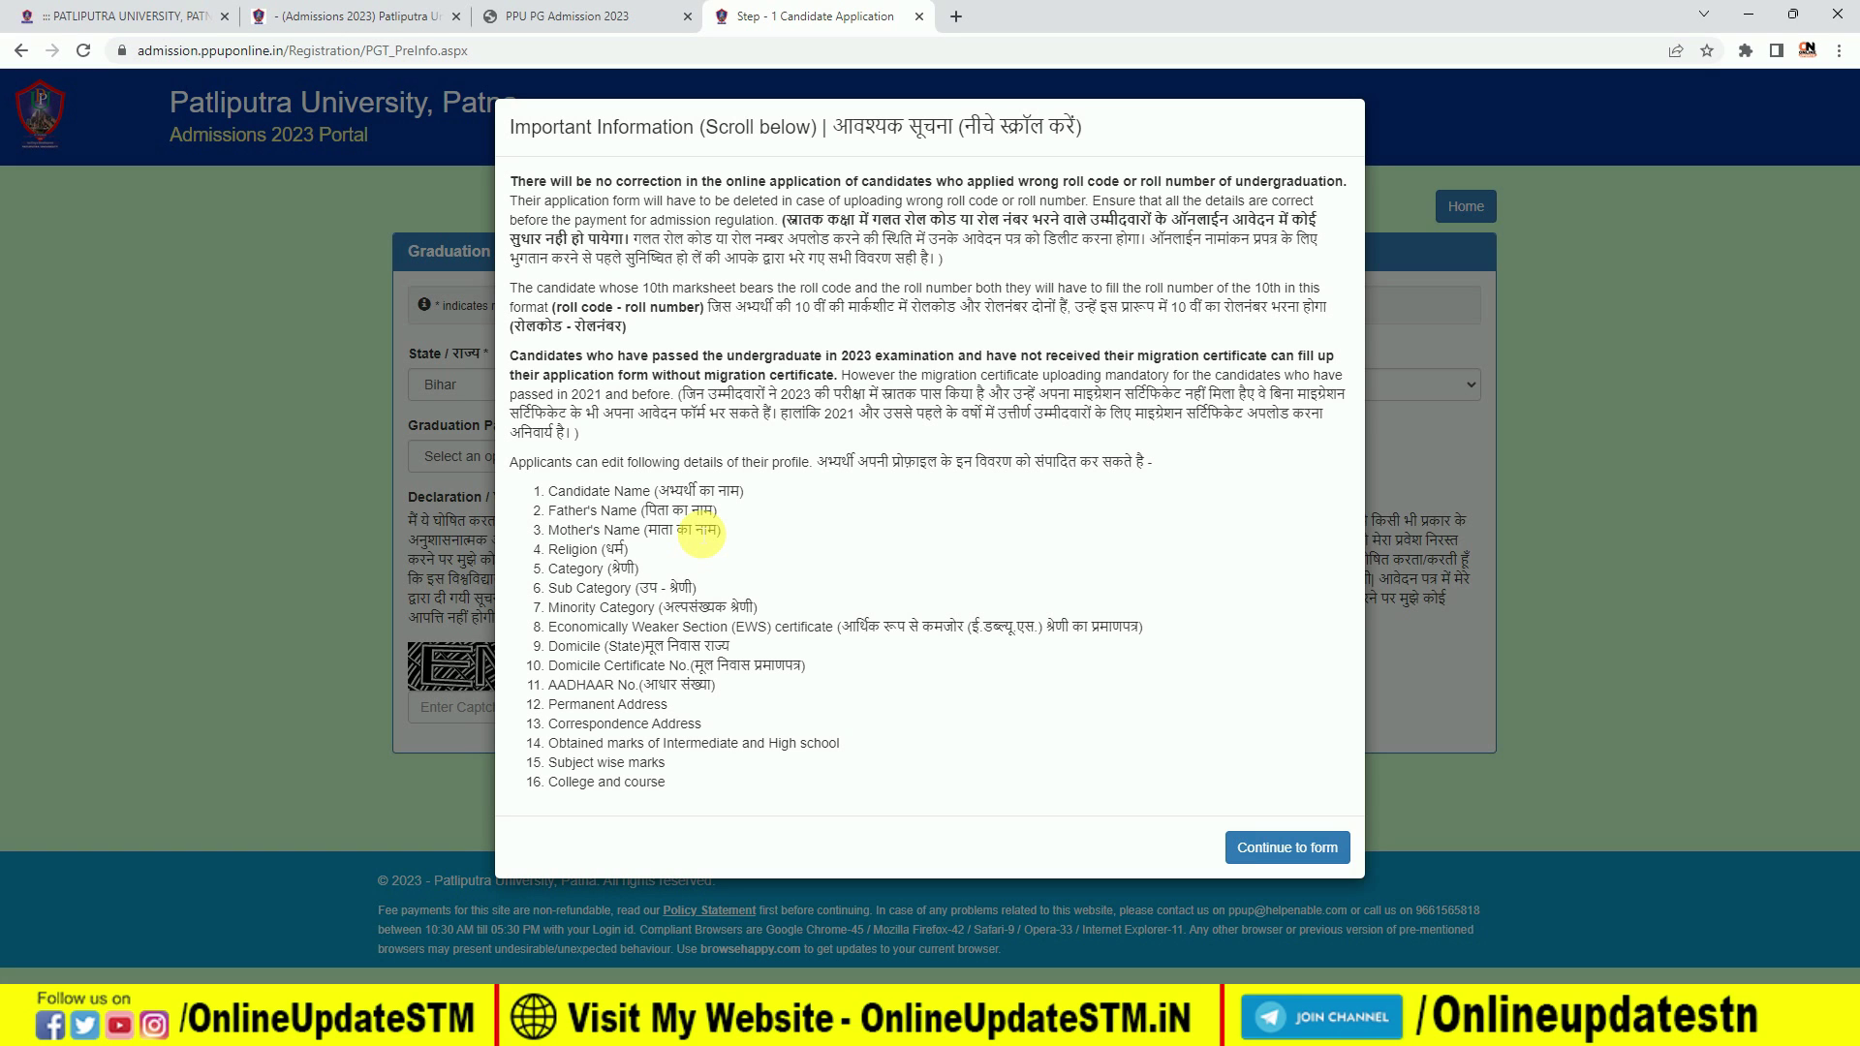
click(1298, 848)
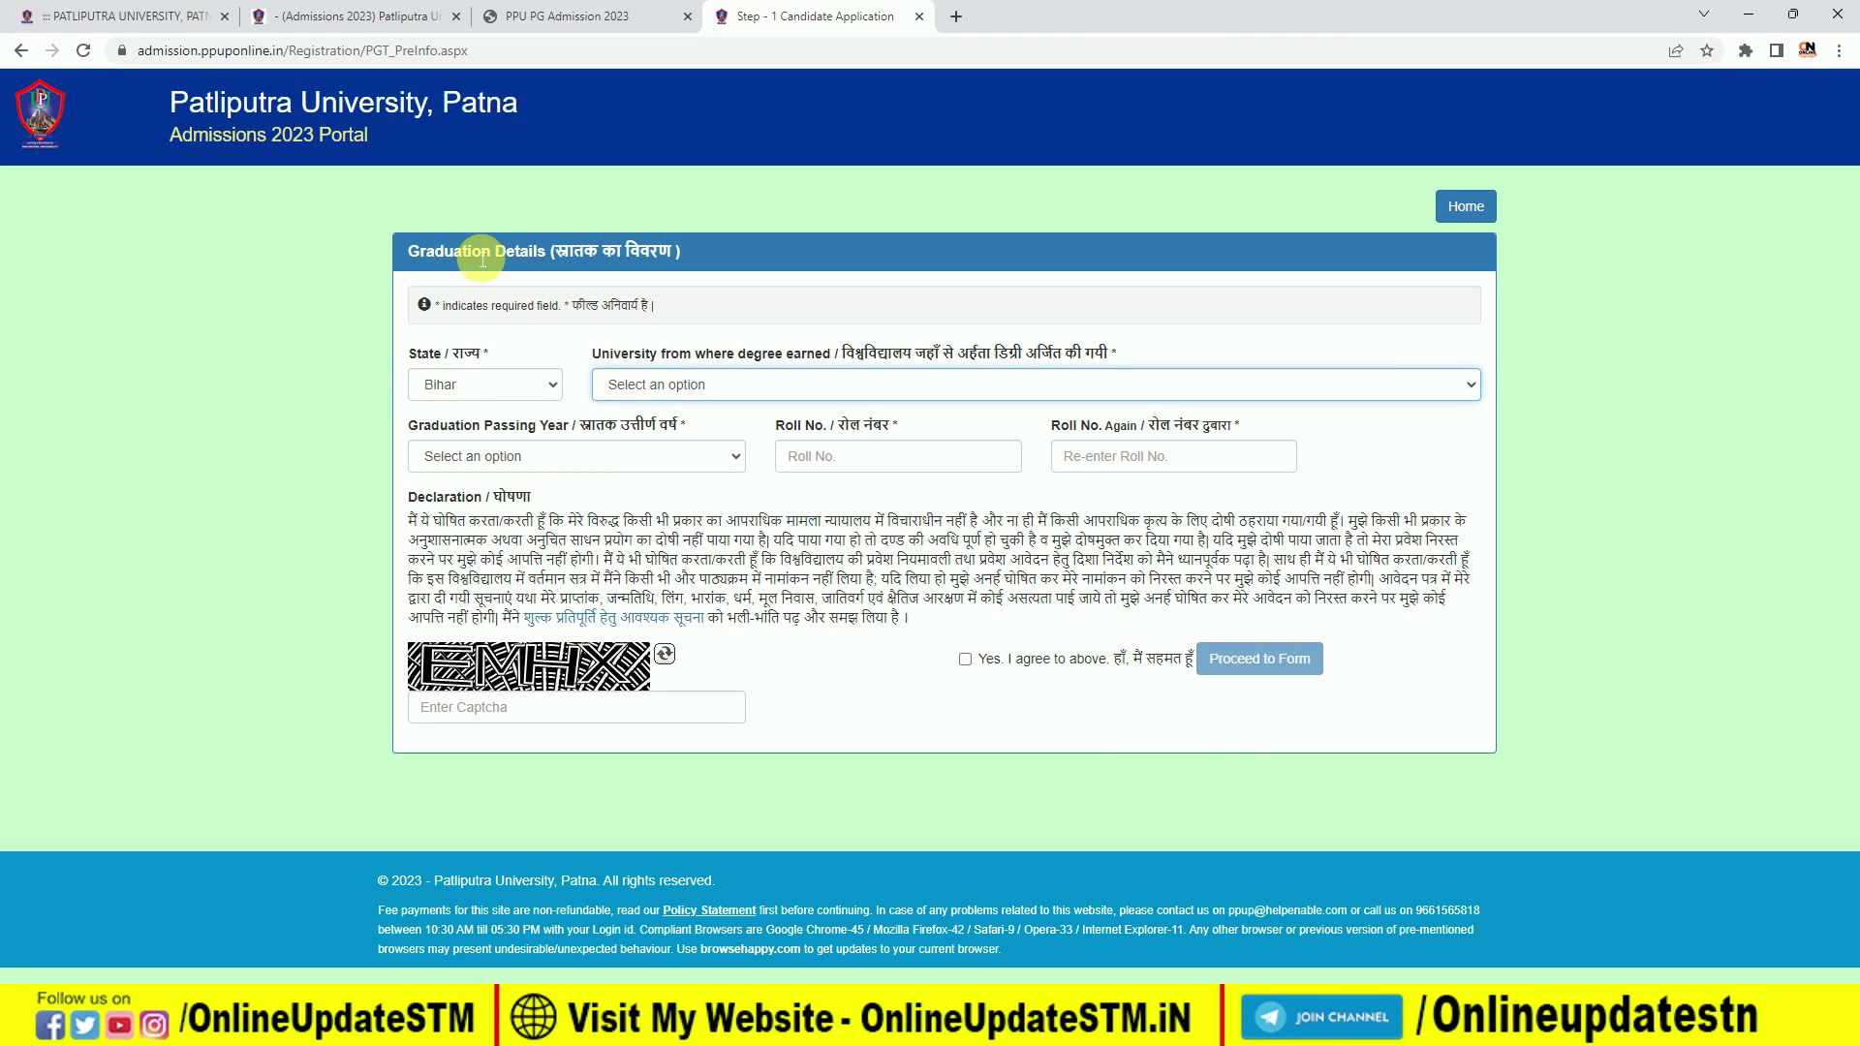
- Select Bihar, Patliputra University Patna and passing year 2021, accept the declaration and proceed
click(497, 386)
click(482, 428)
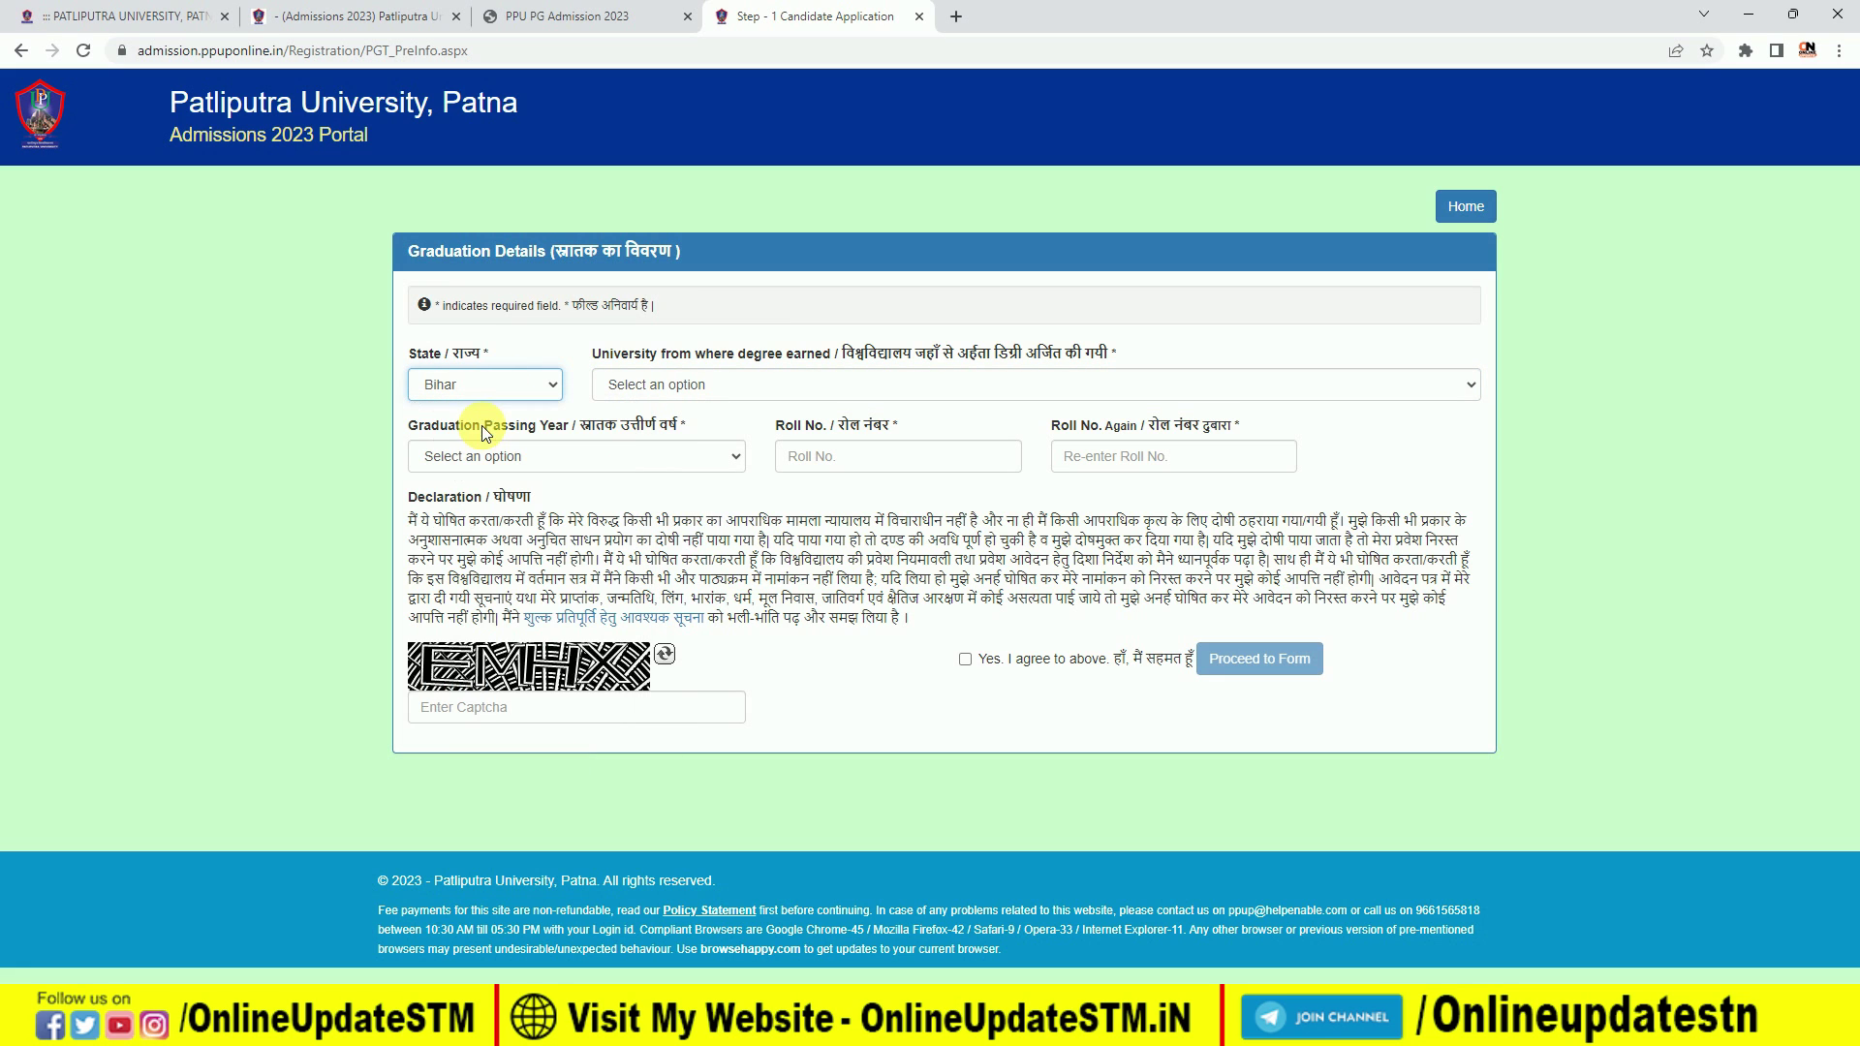
click(682, 384)
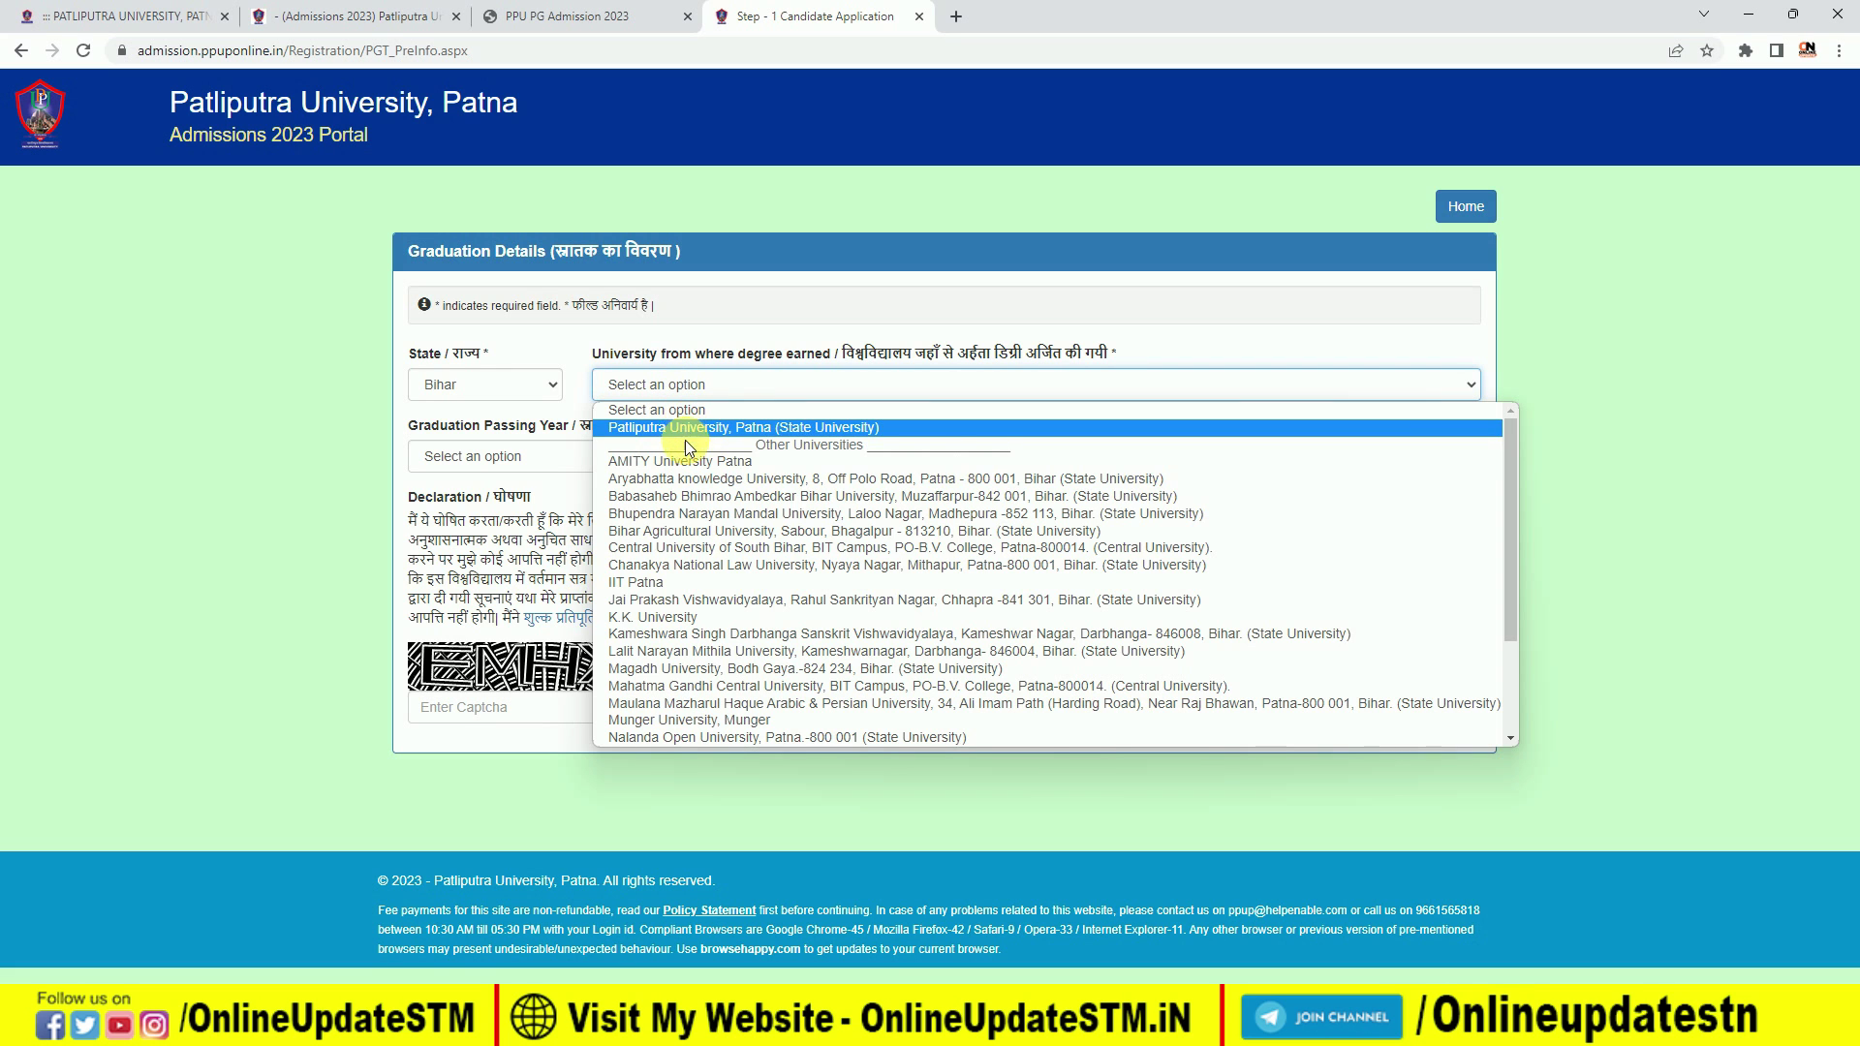
scroll(734, 550, down, 3)
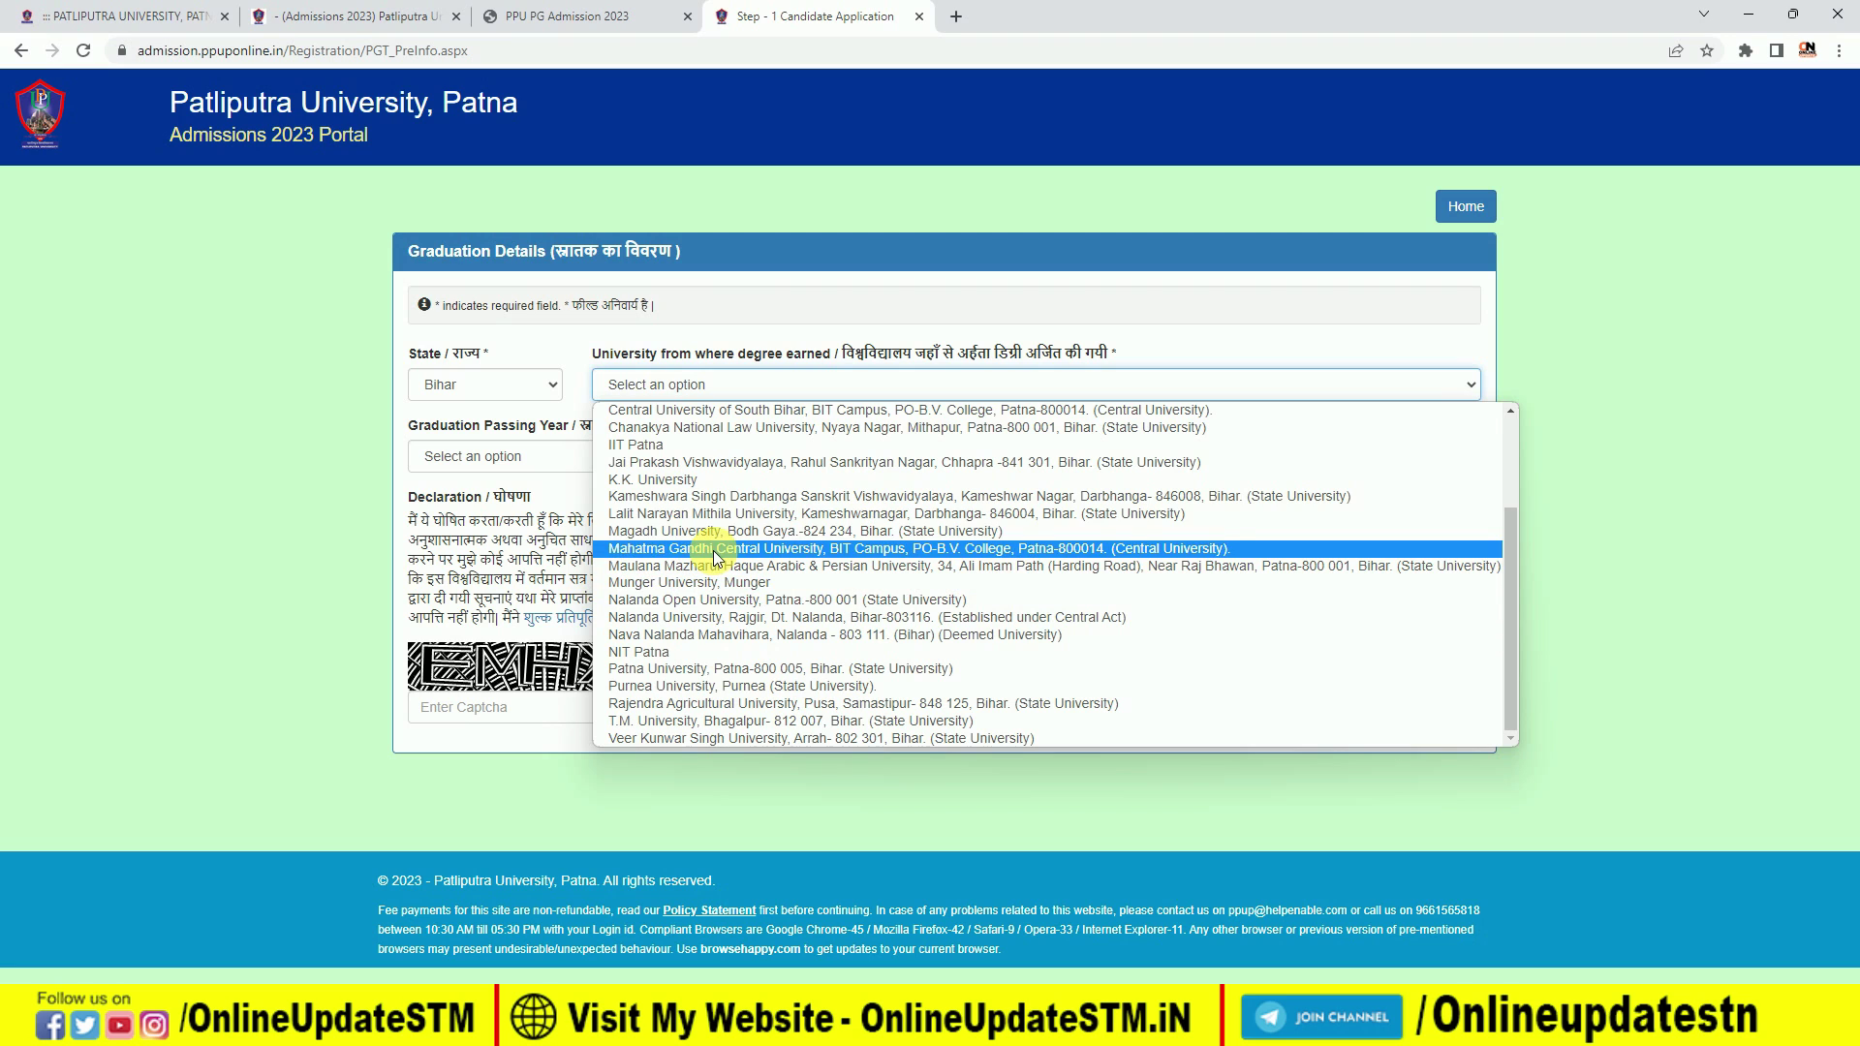
click(699, 432)
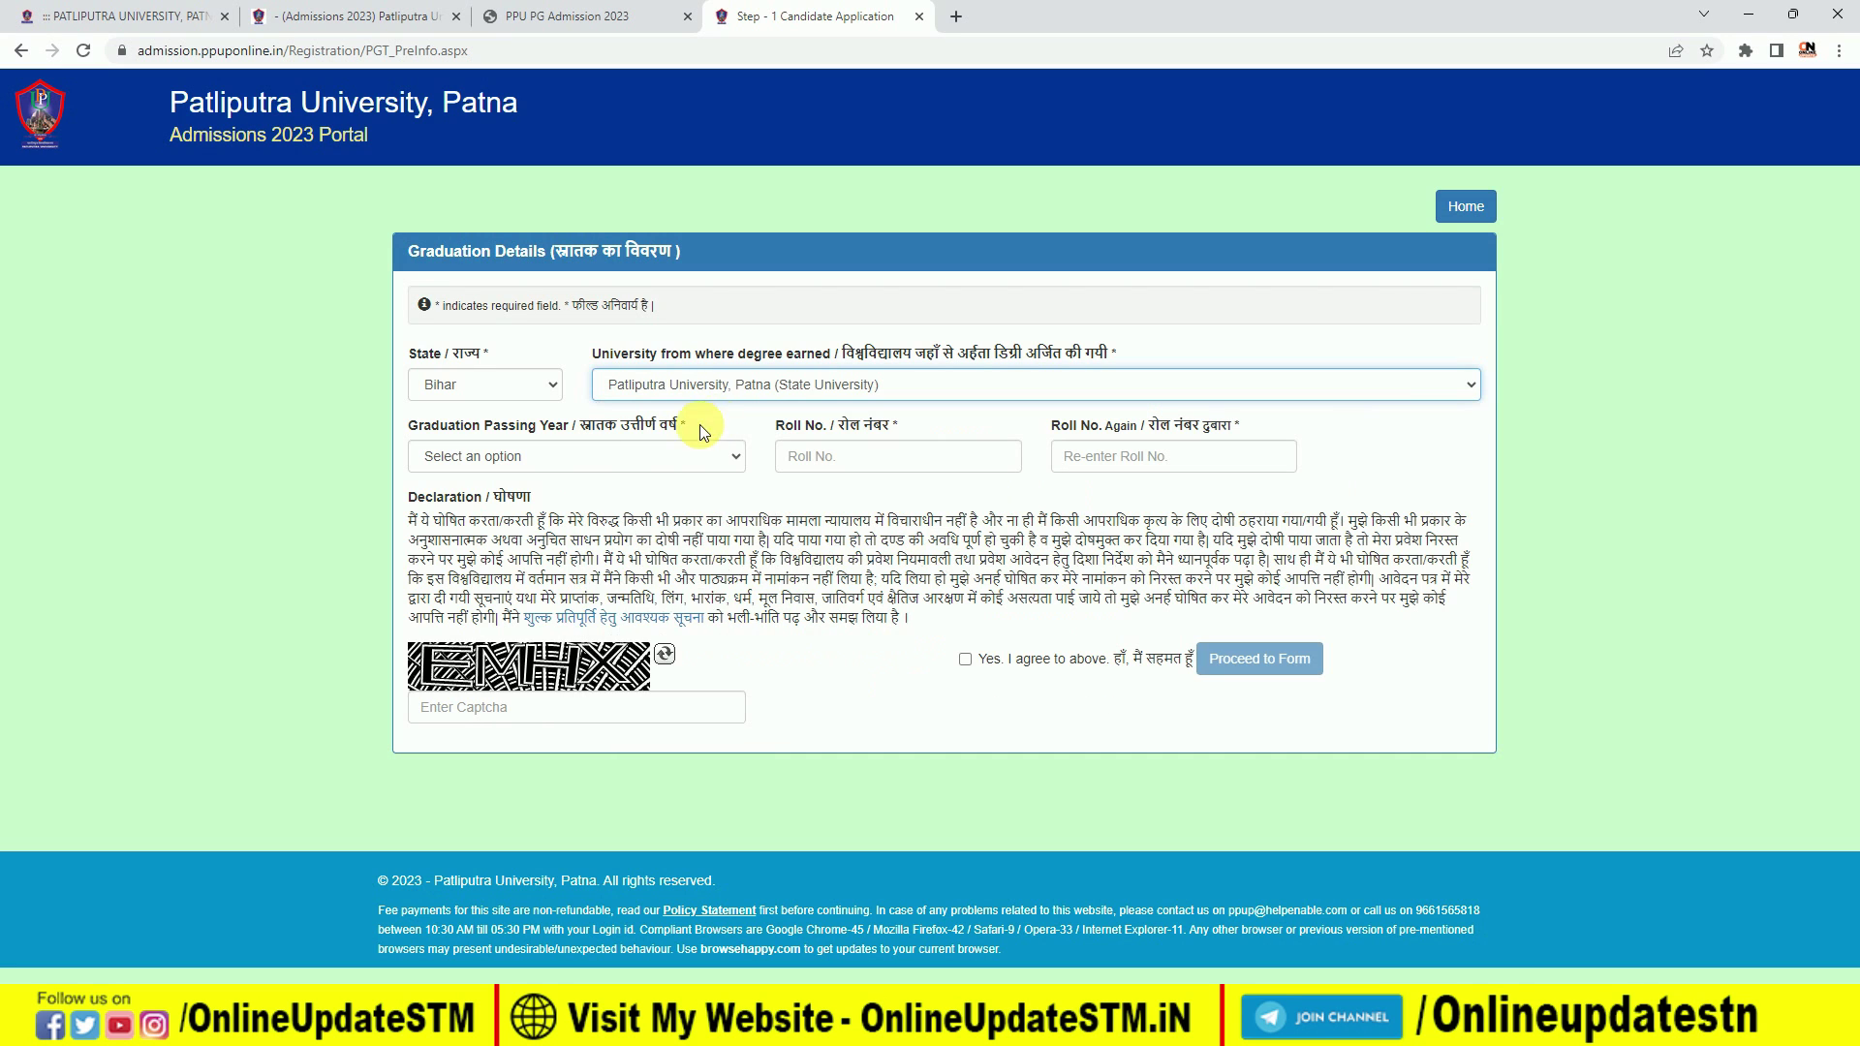
click(532, 455)
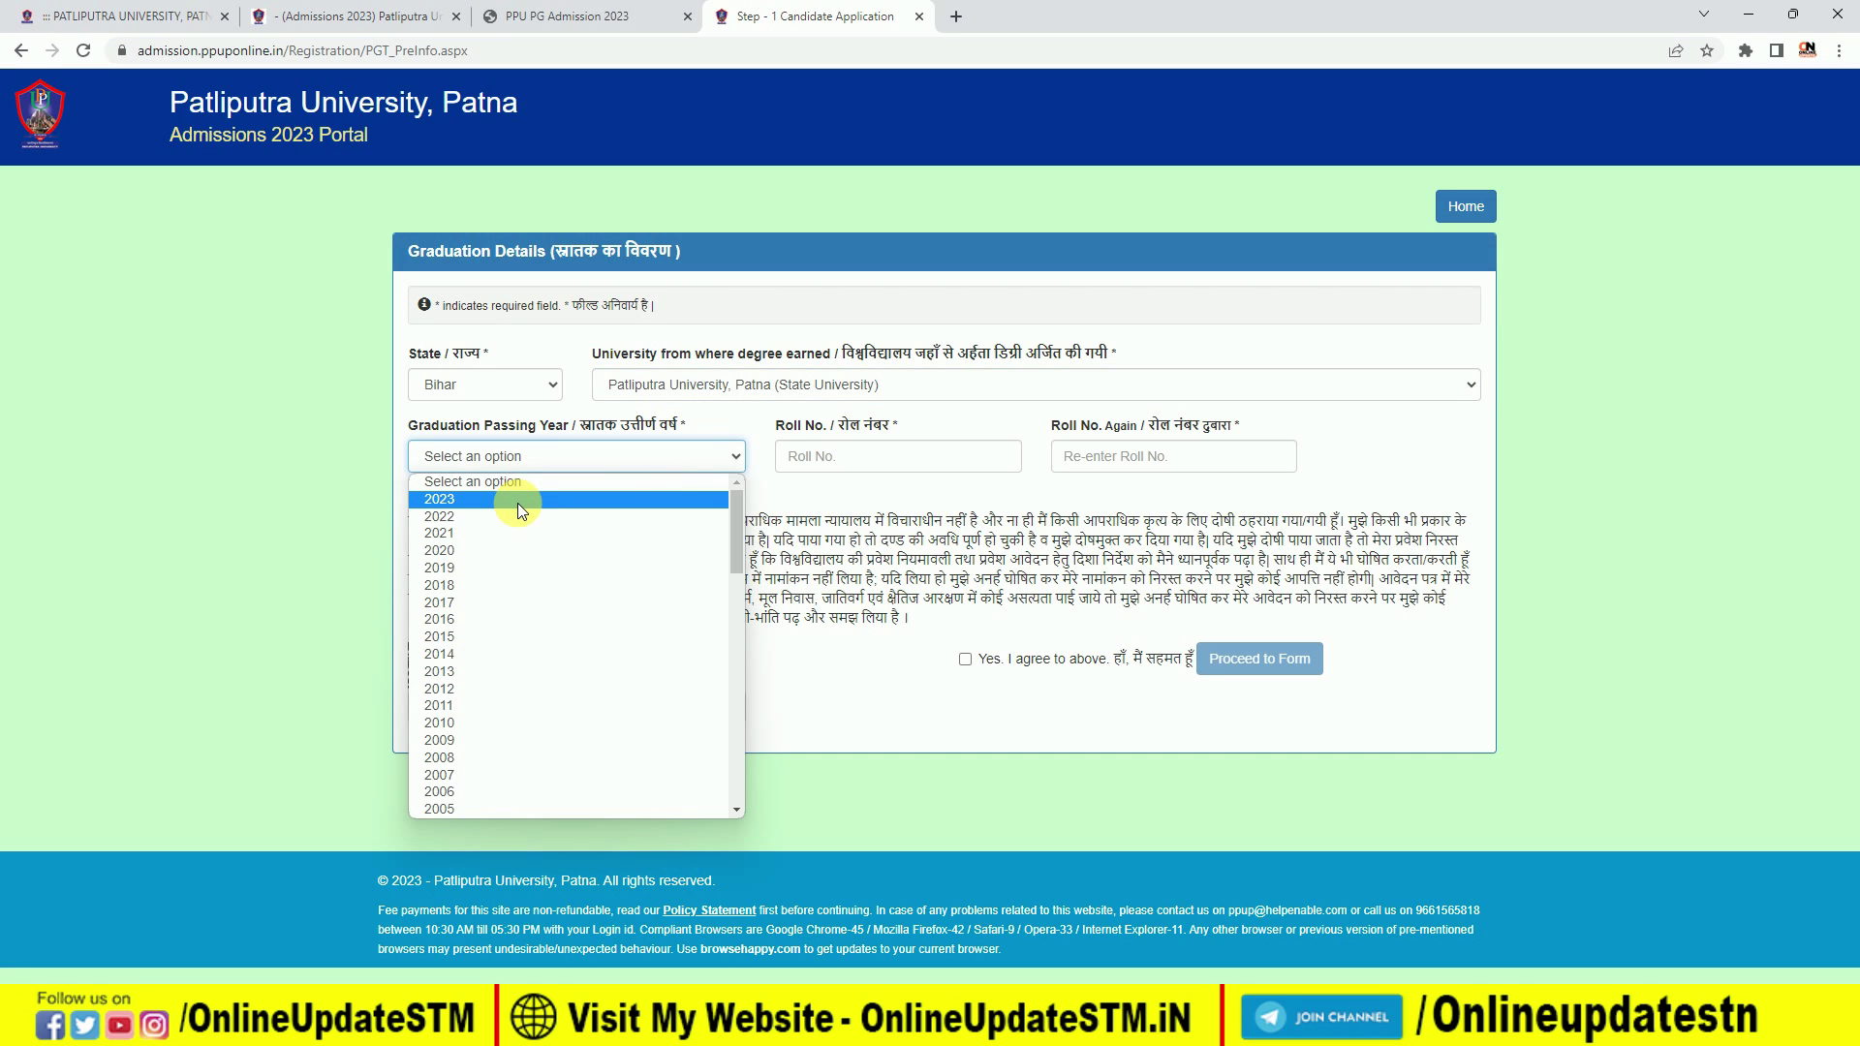
click(513, 532)
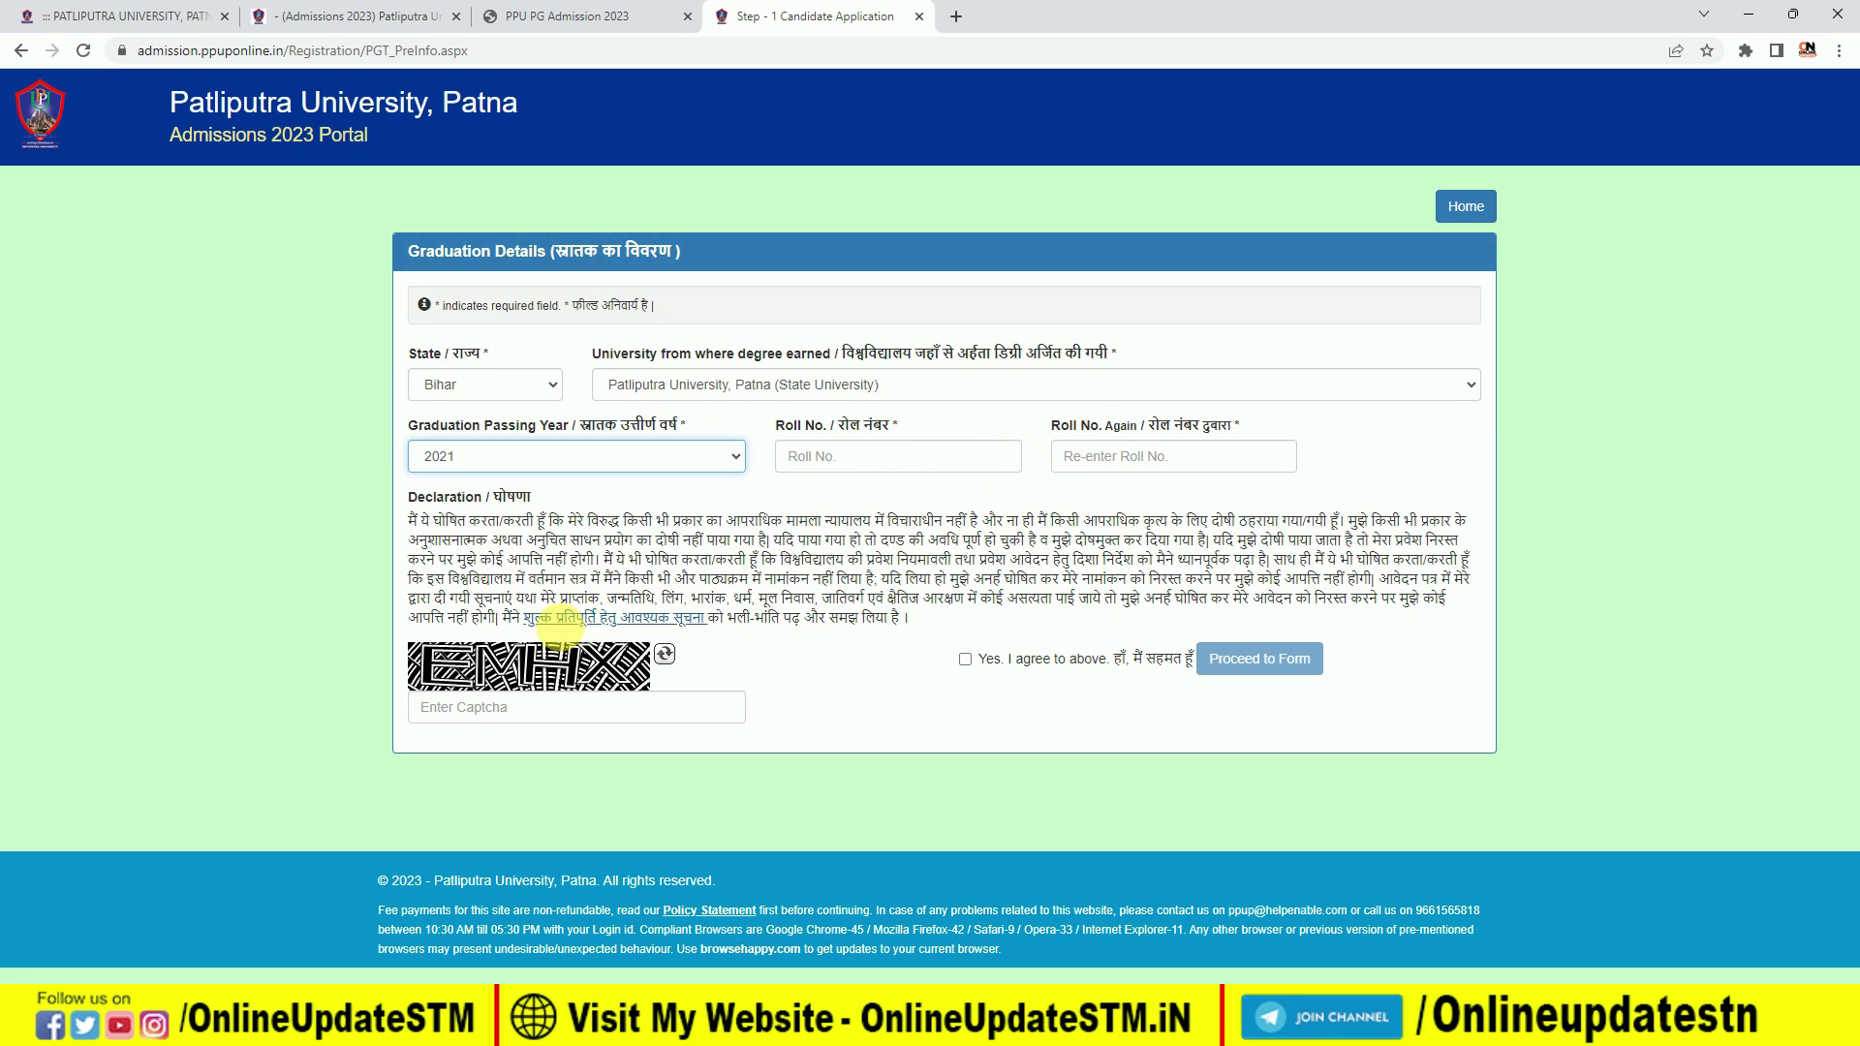
click(965, 659)
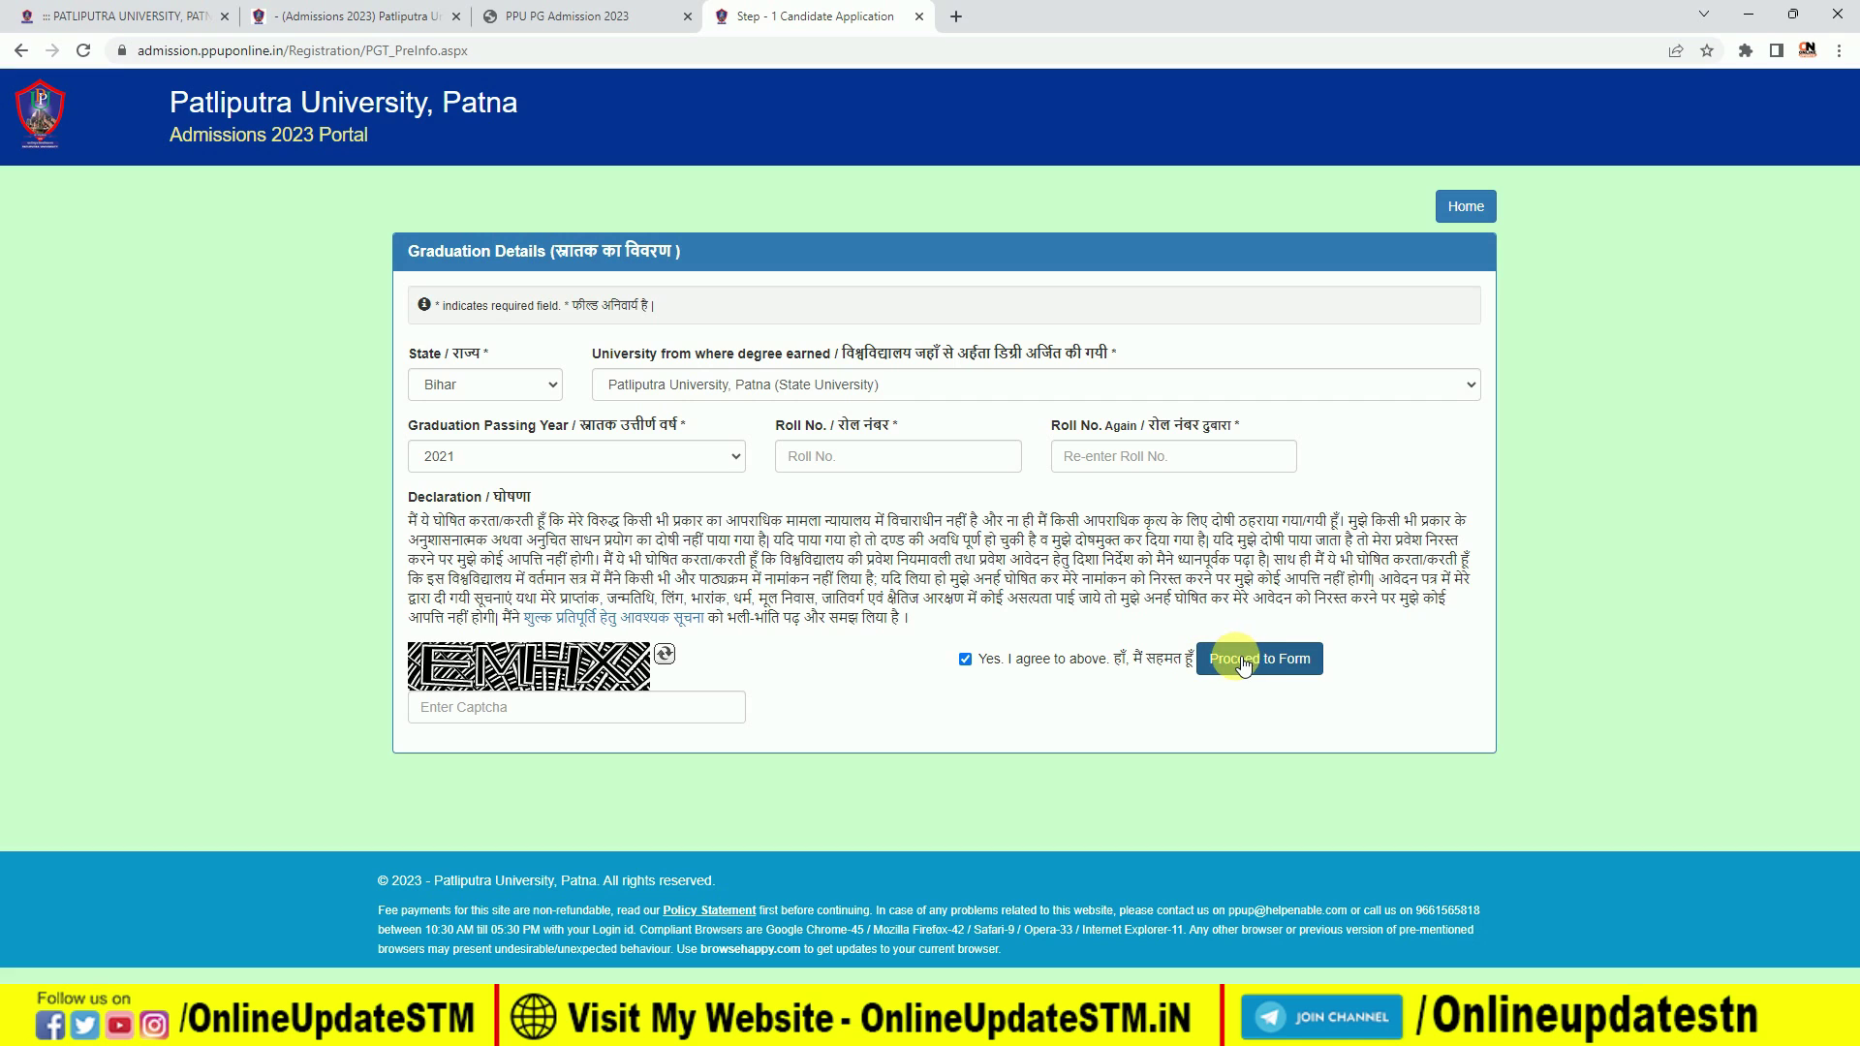
click(1310, 668)
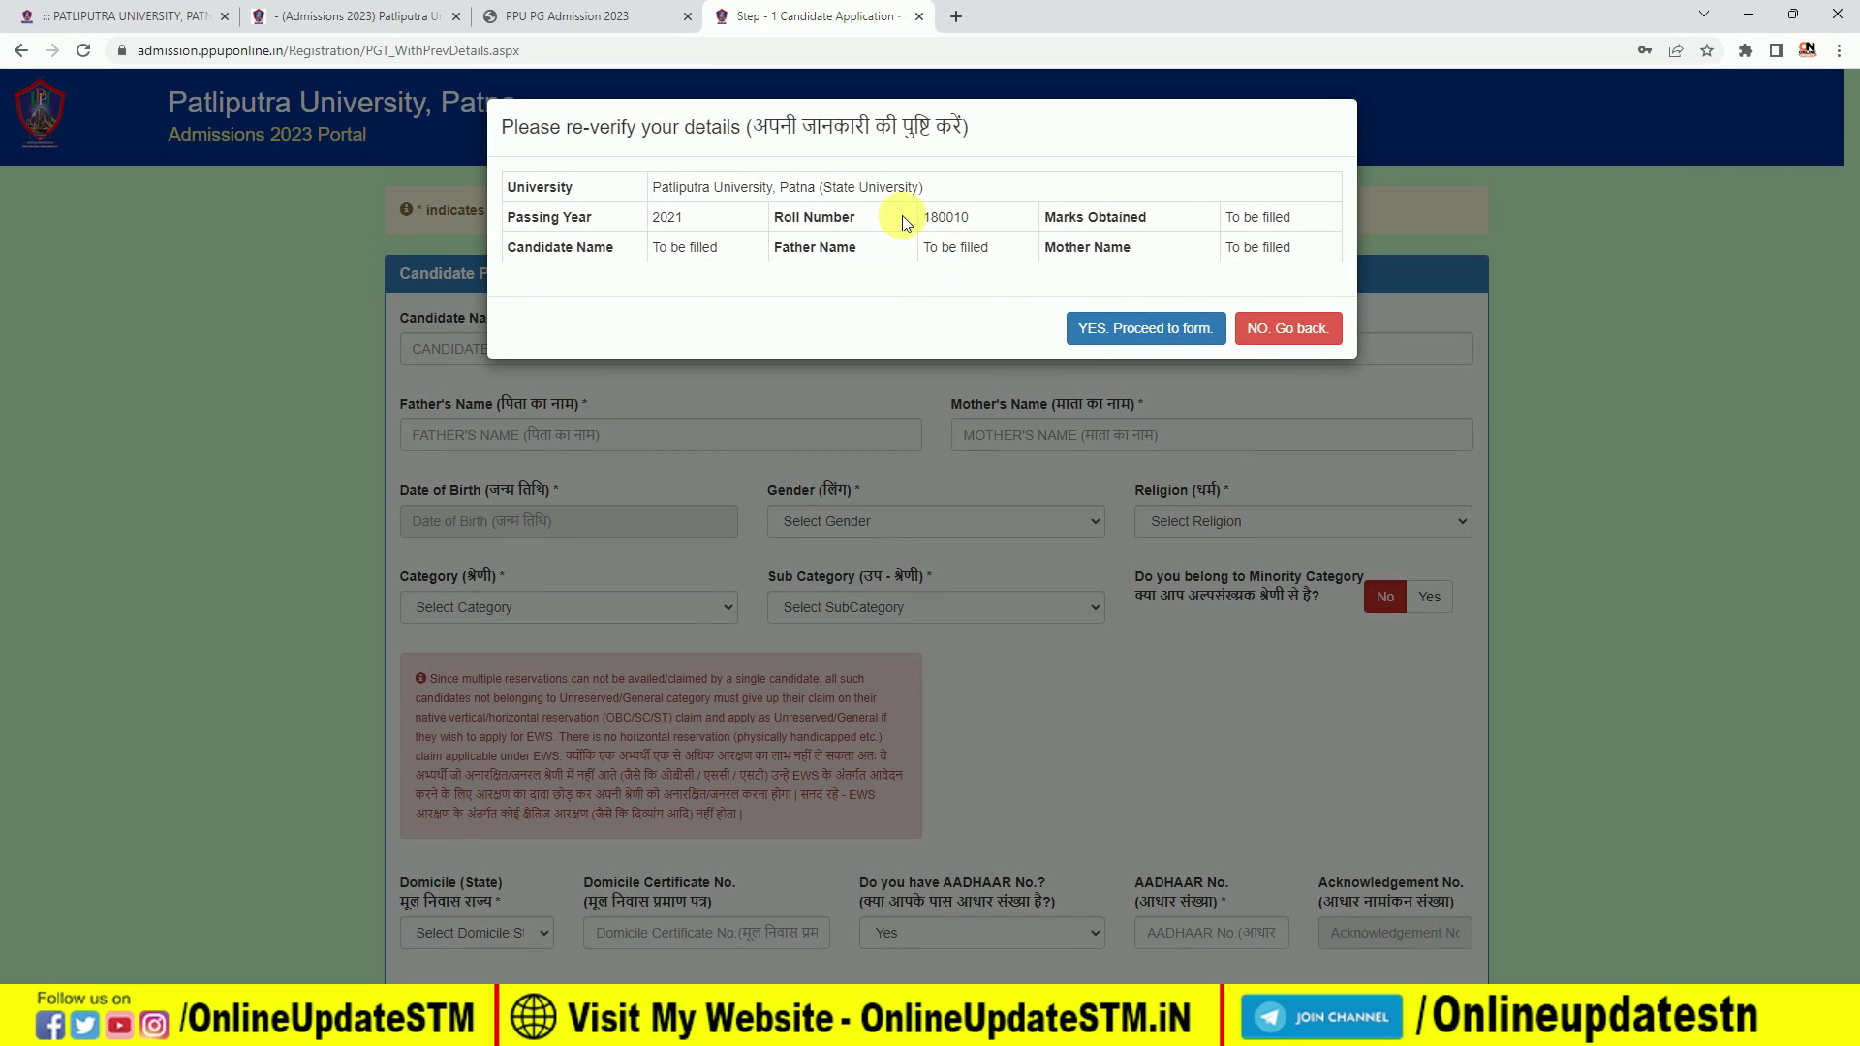
- Confirm the re-verified graduation details with 'YES. Proceed to form.'
click(1131, 331)
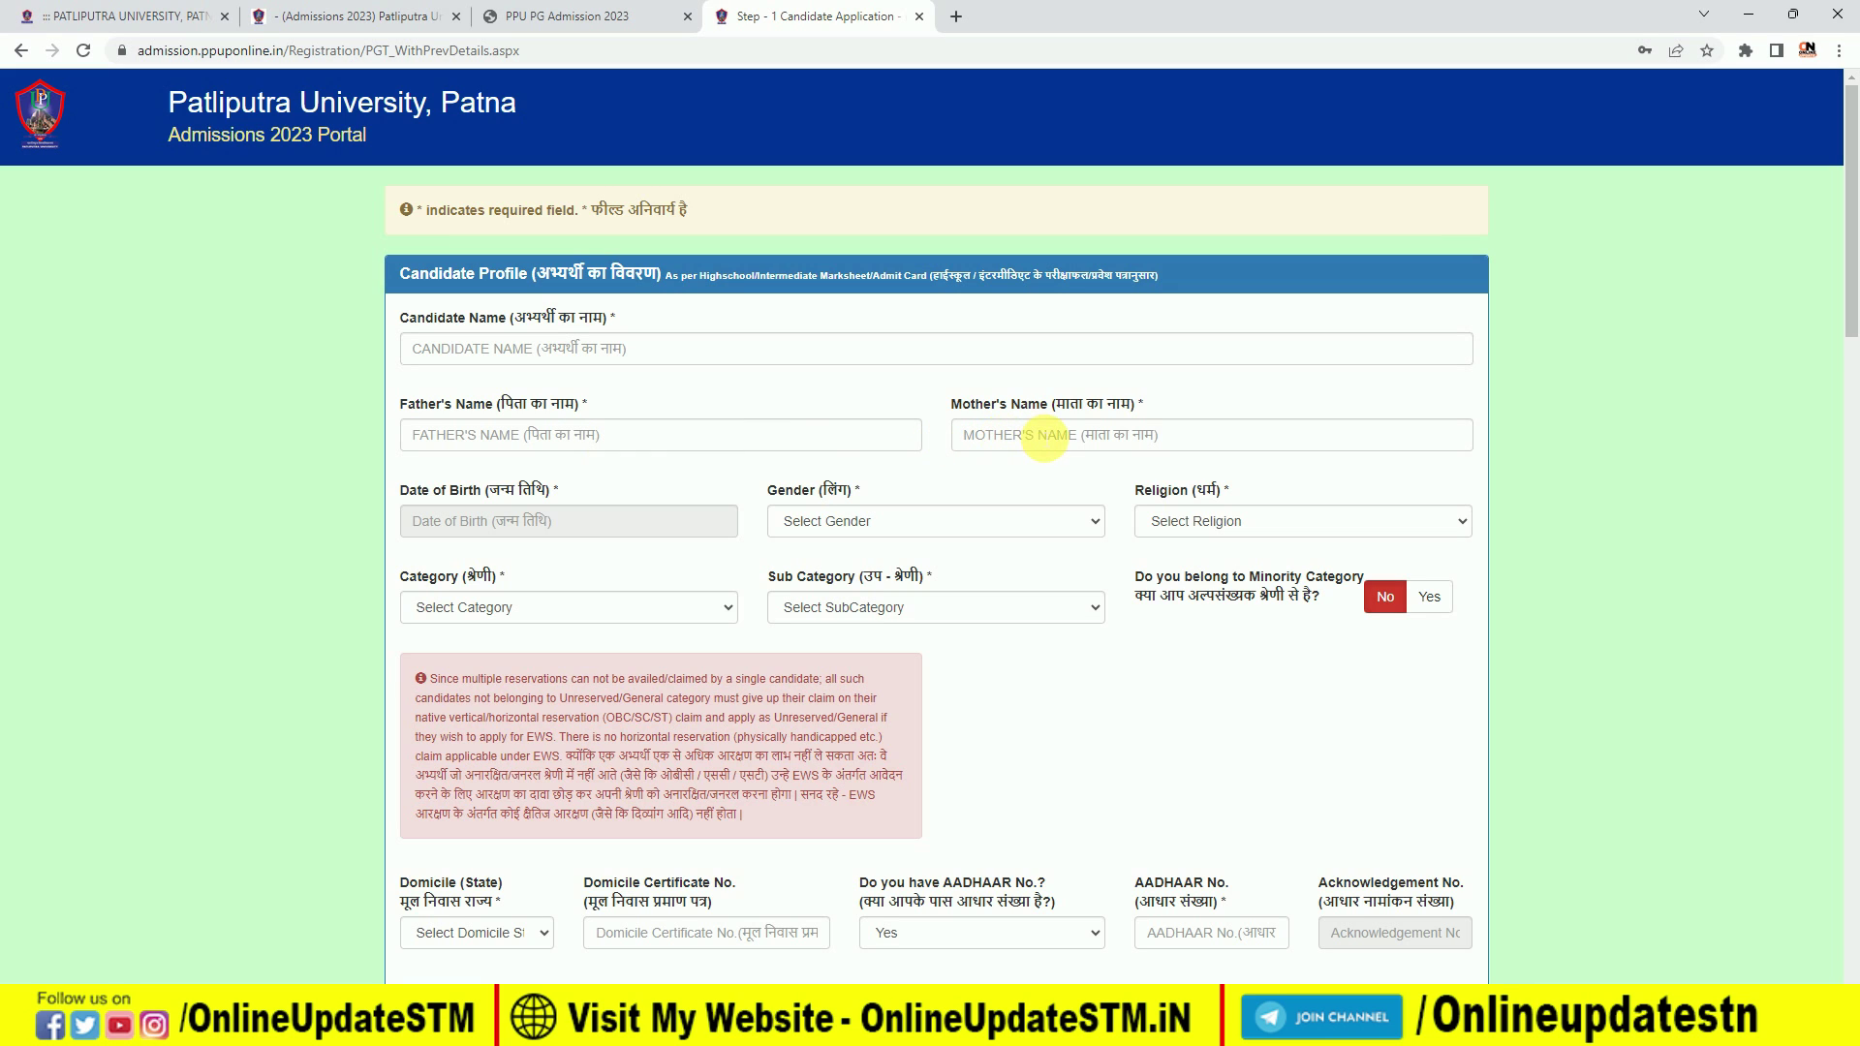
- Set the date of birth to 05 January 2001
click(523, 520)
click(550, 558)
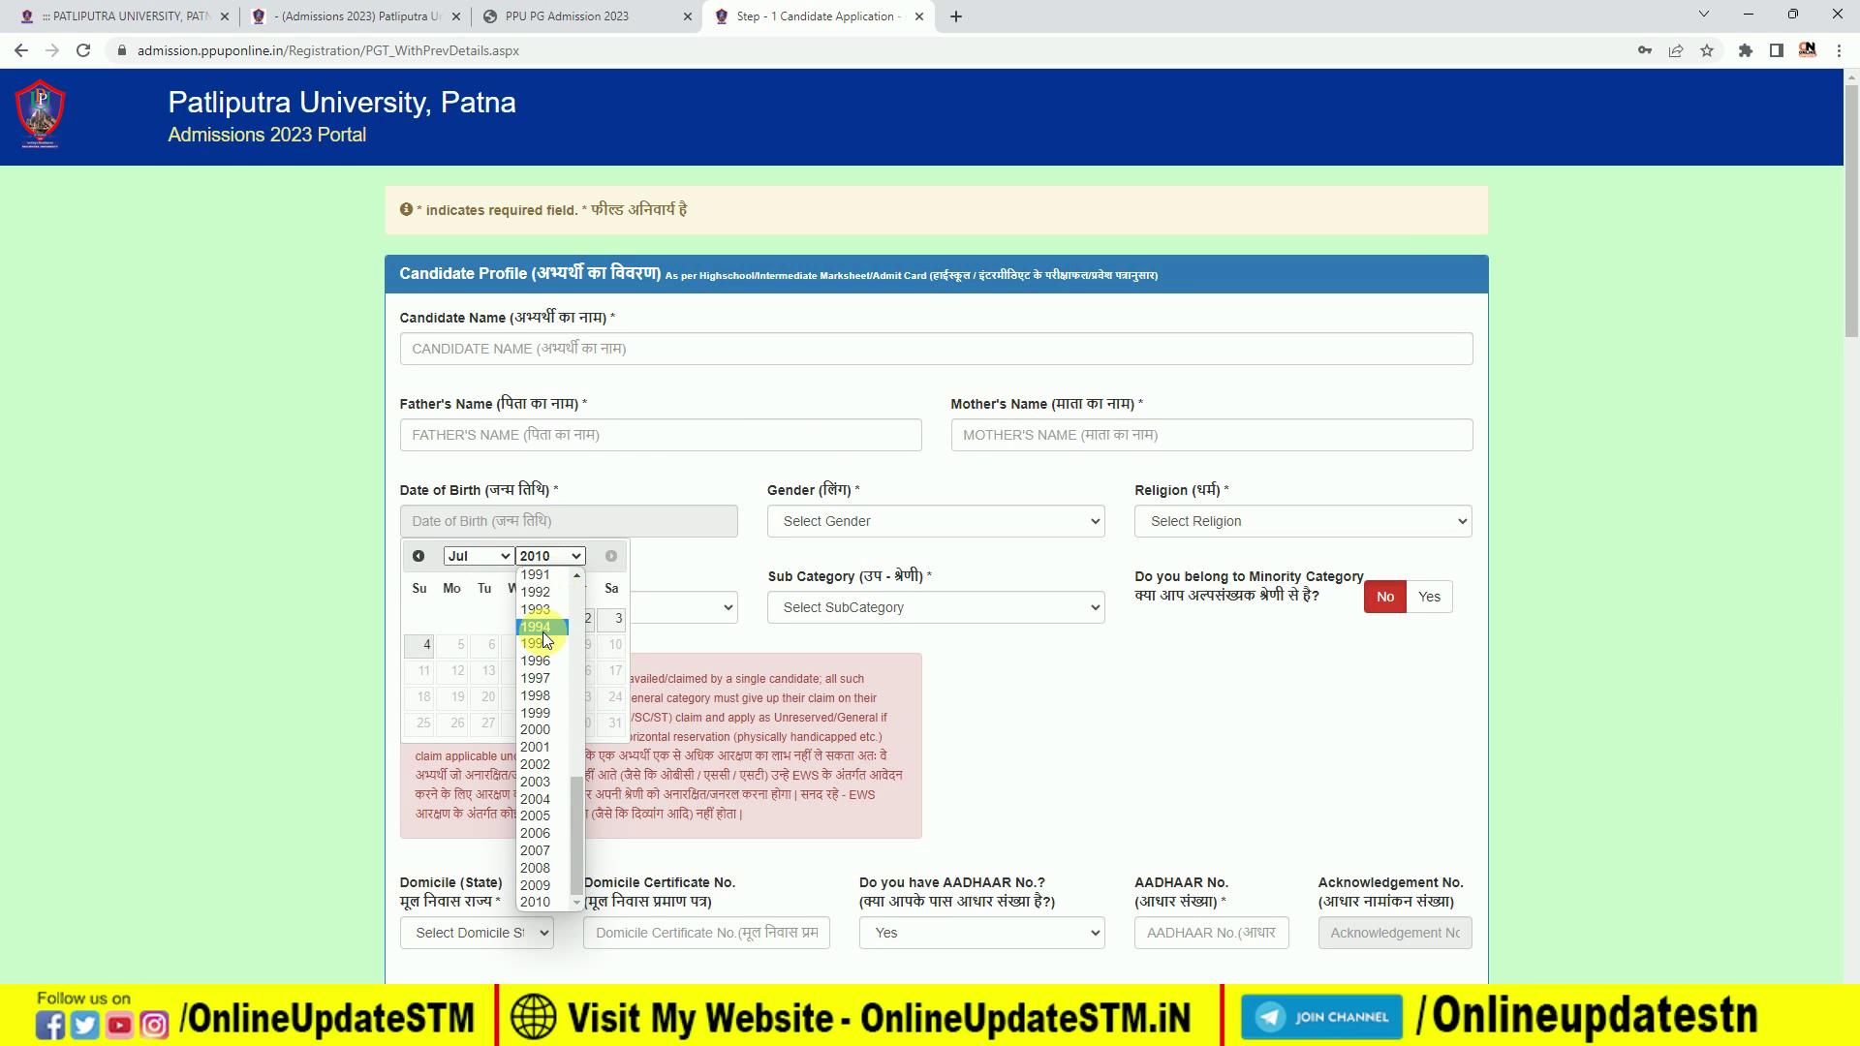
click(535, 746)
click(478, 556)
click(490, 578)
click(581, 620)
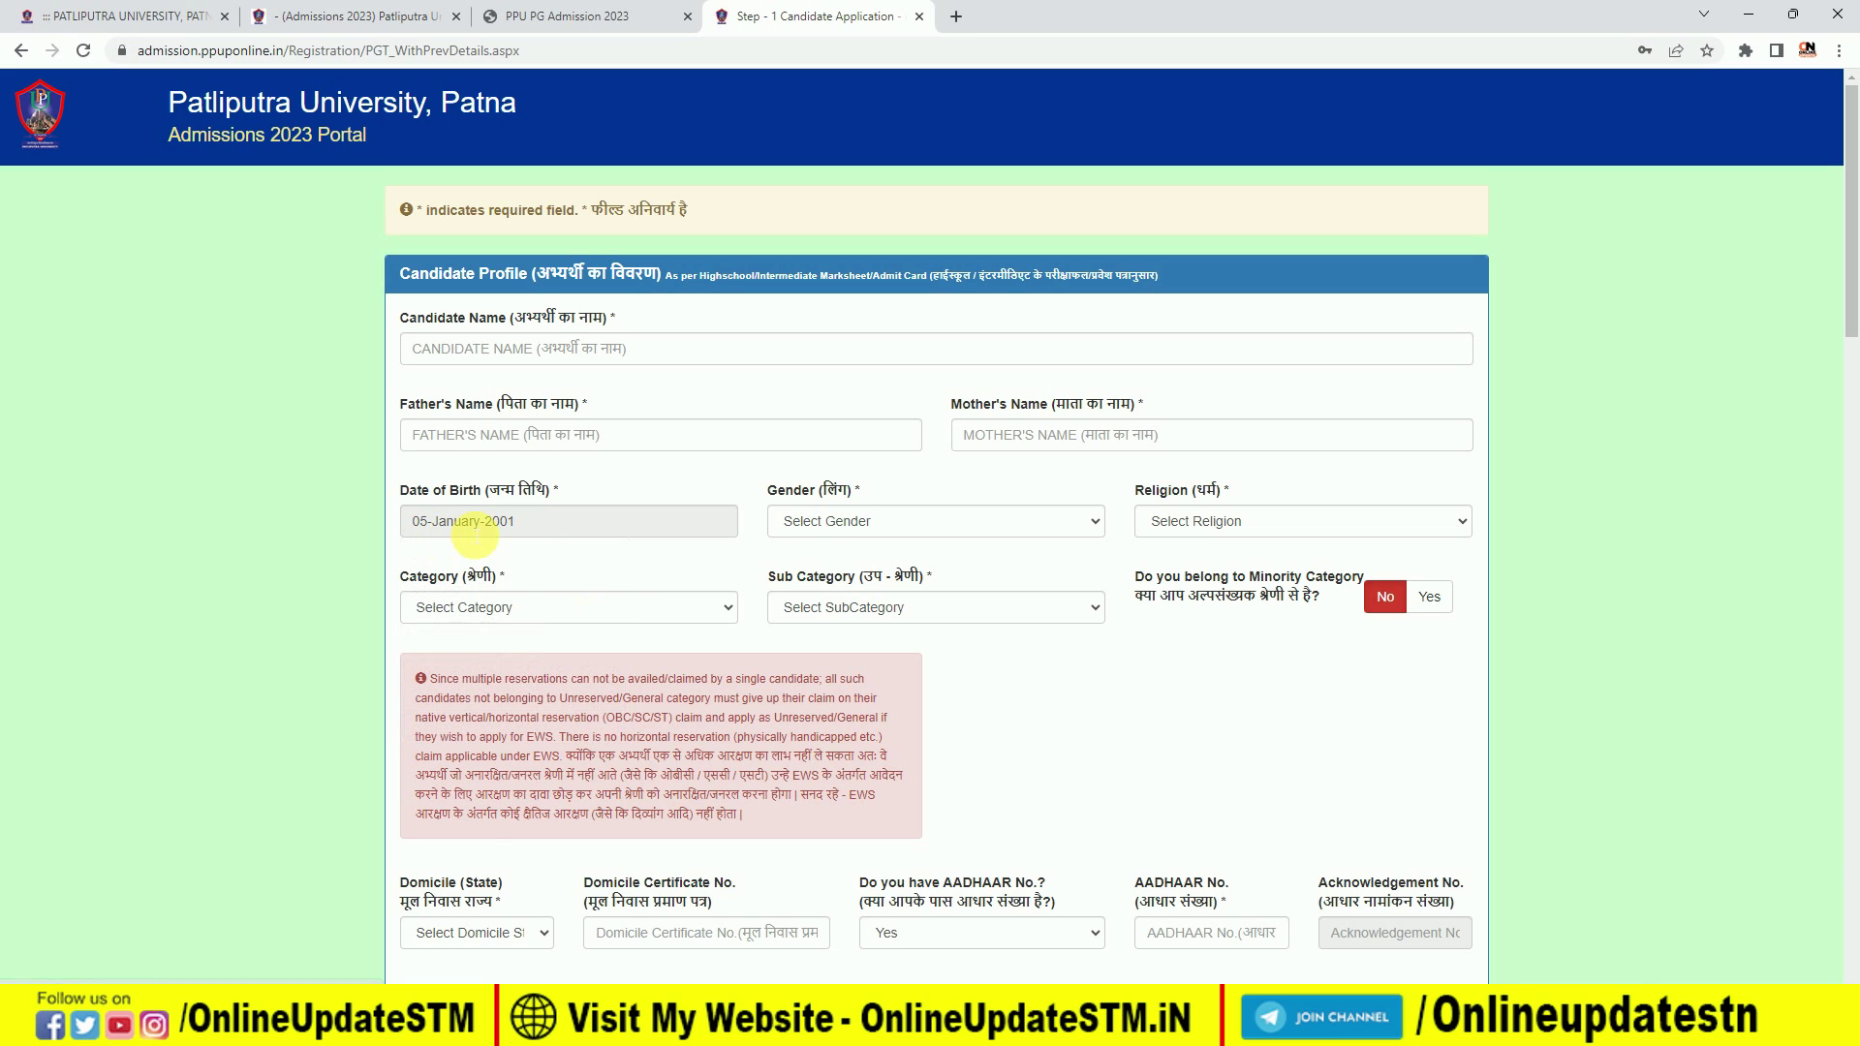
- Choose gender Male, religion Hindu, category BC-II and sub category Not Applicable
click(818, 520)
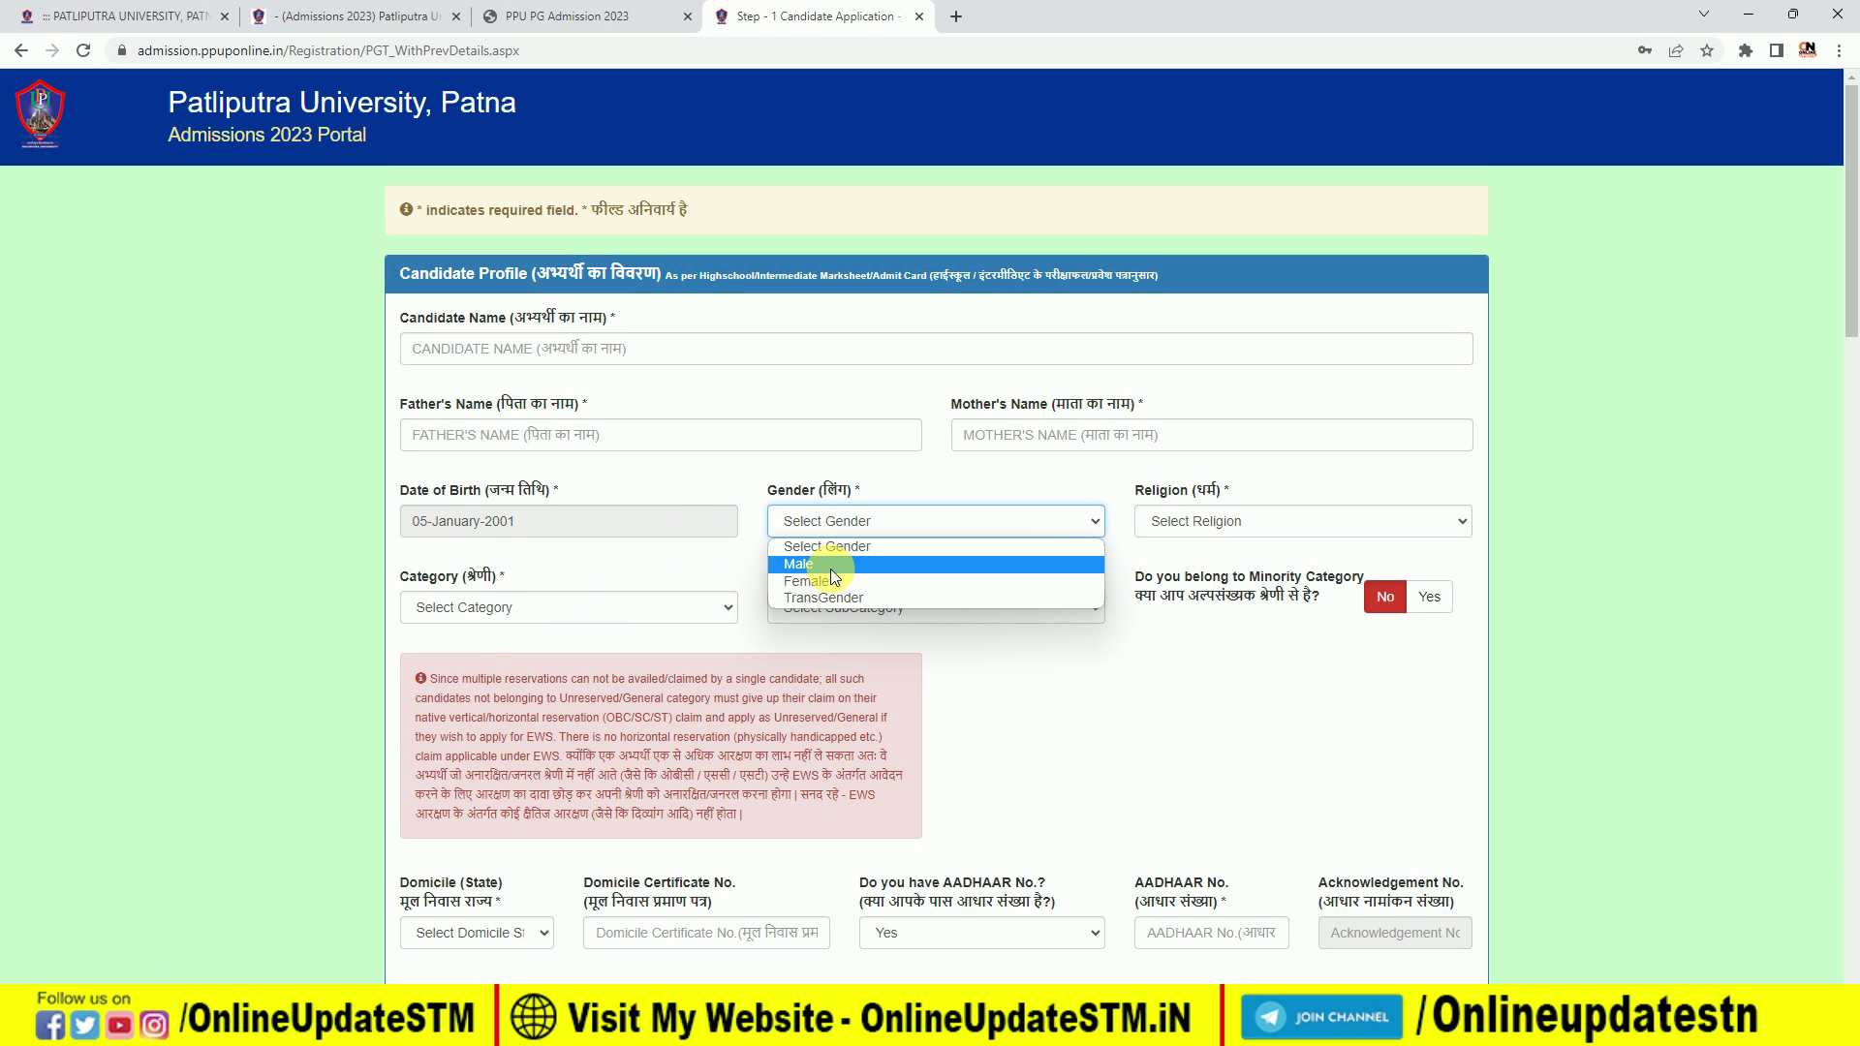
click(831, 566)
click(1167, 525)
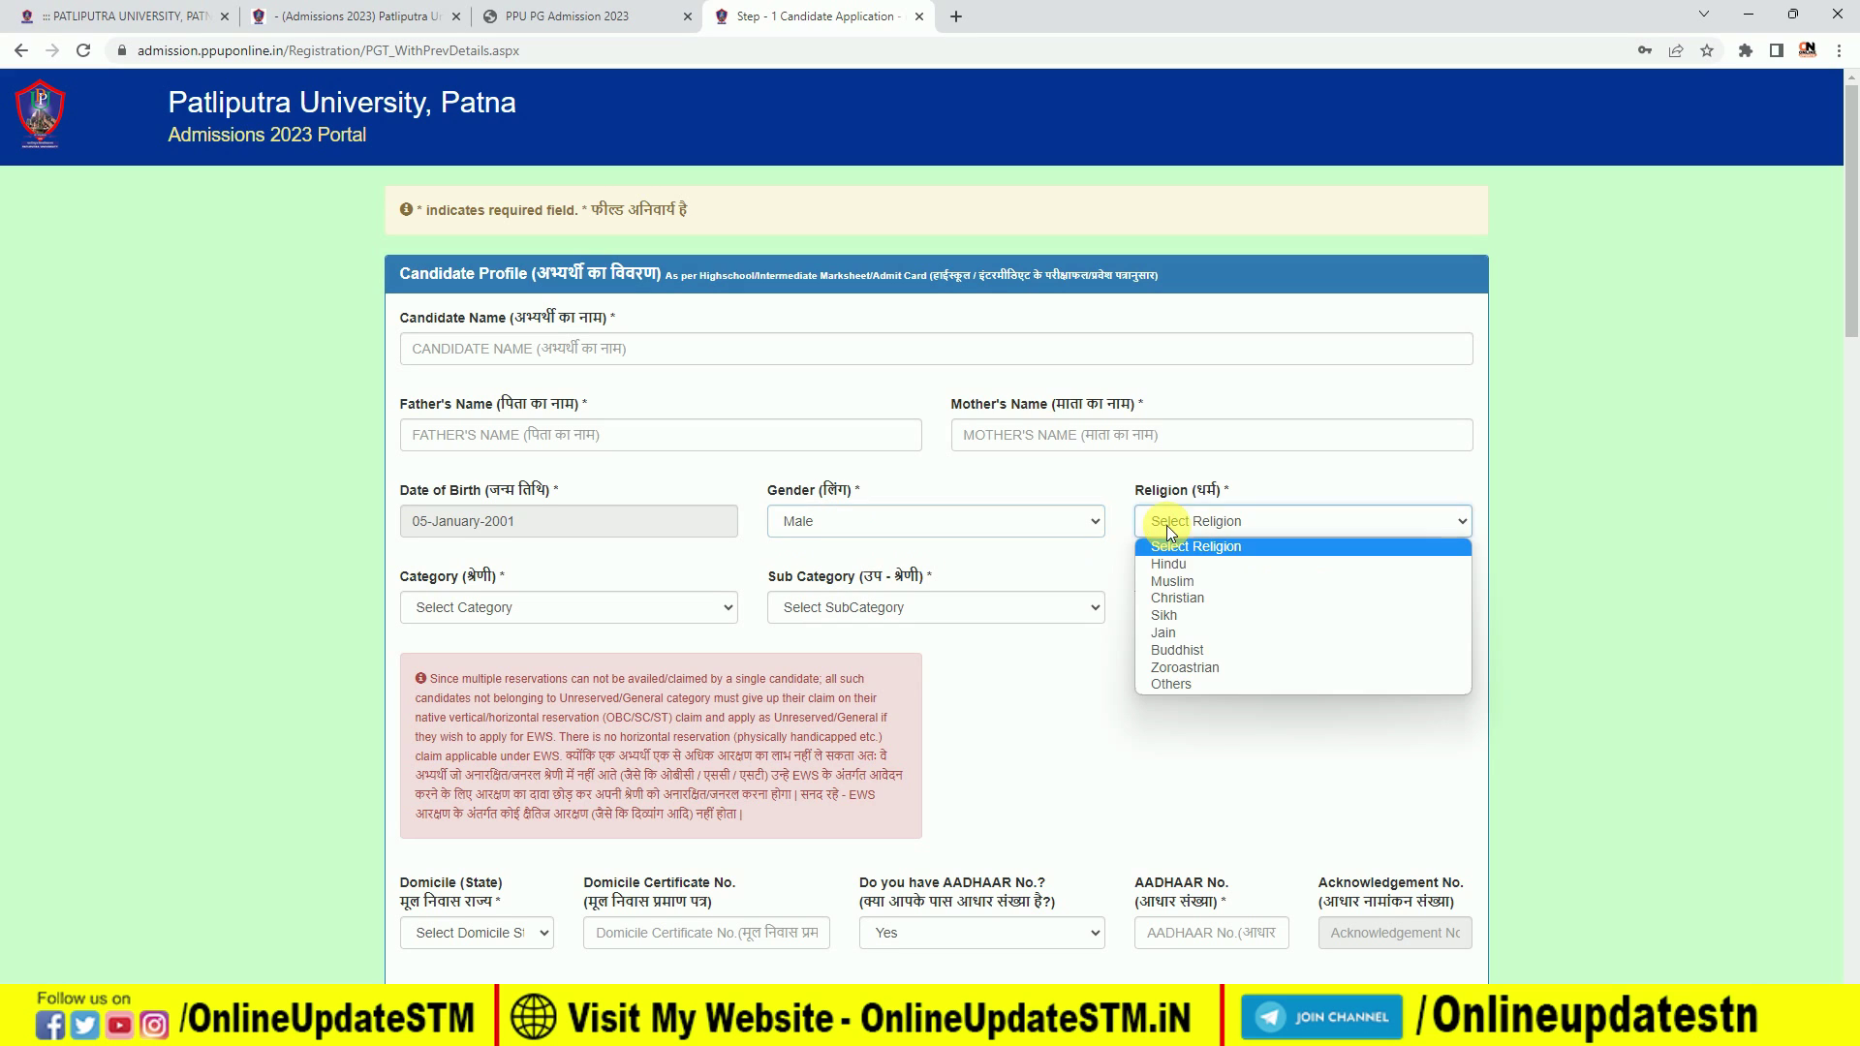
click(1191, 568)
click(676, 606)
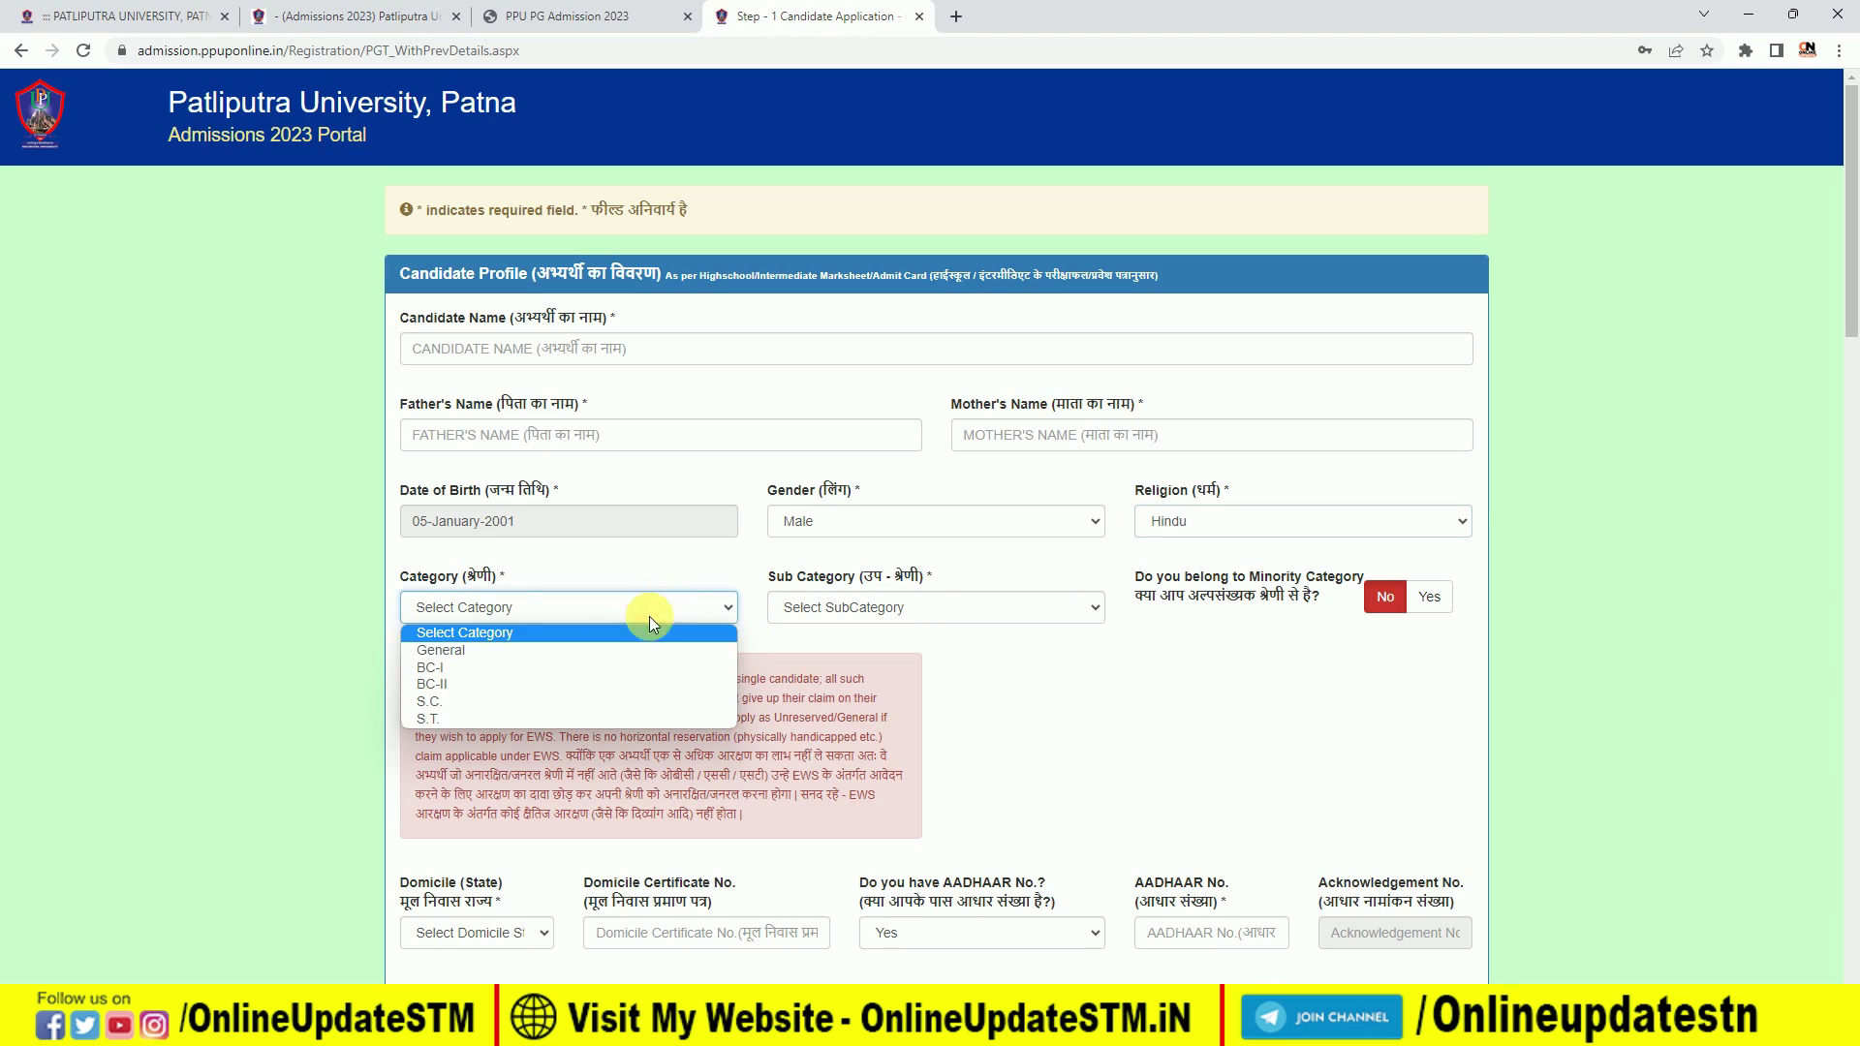
click(561, 683)
click(899, 607)
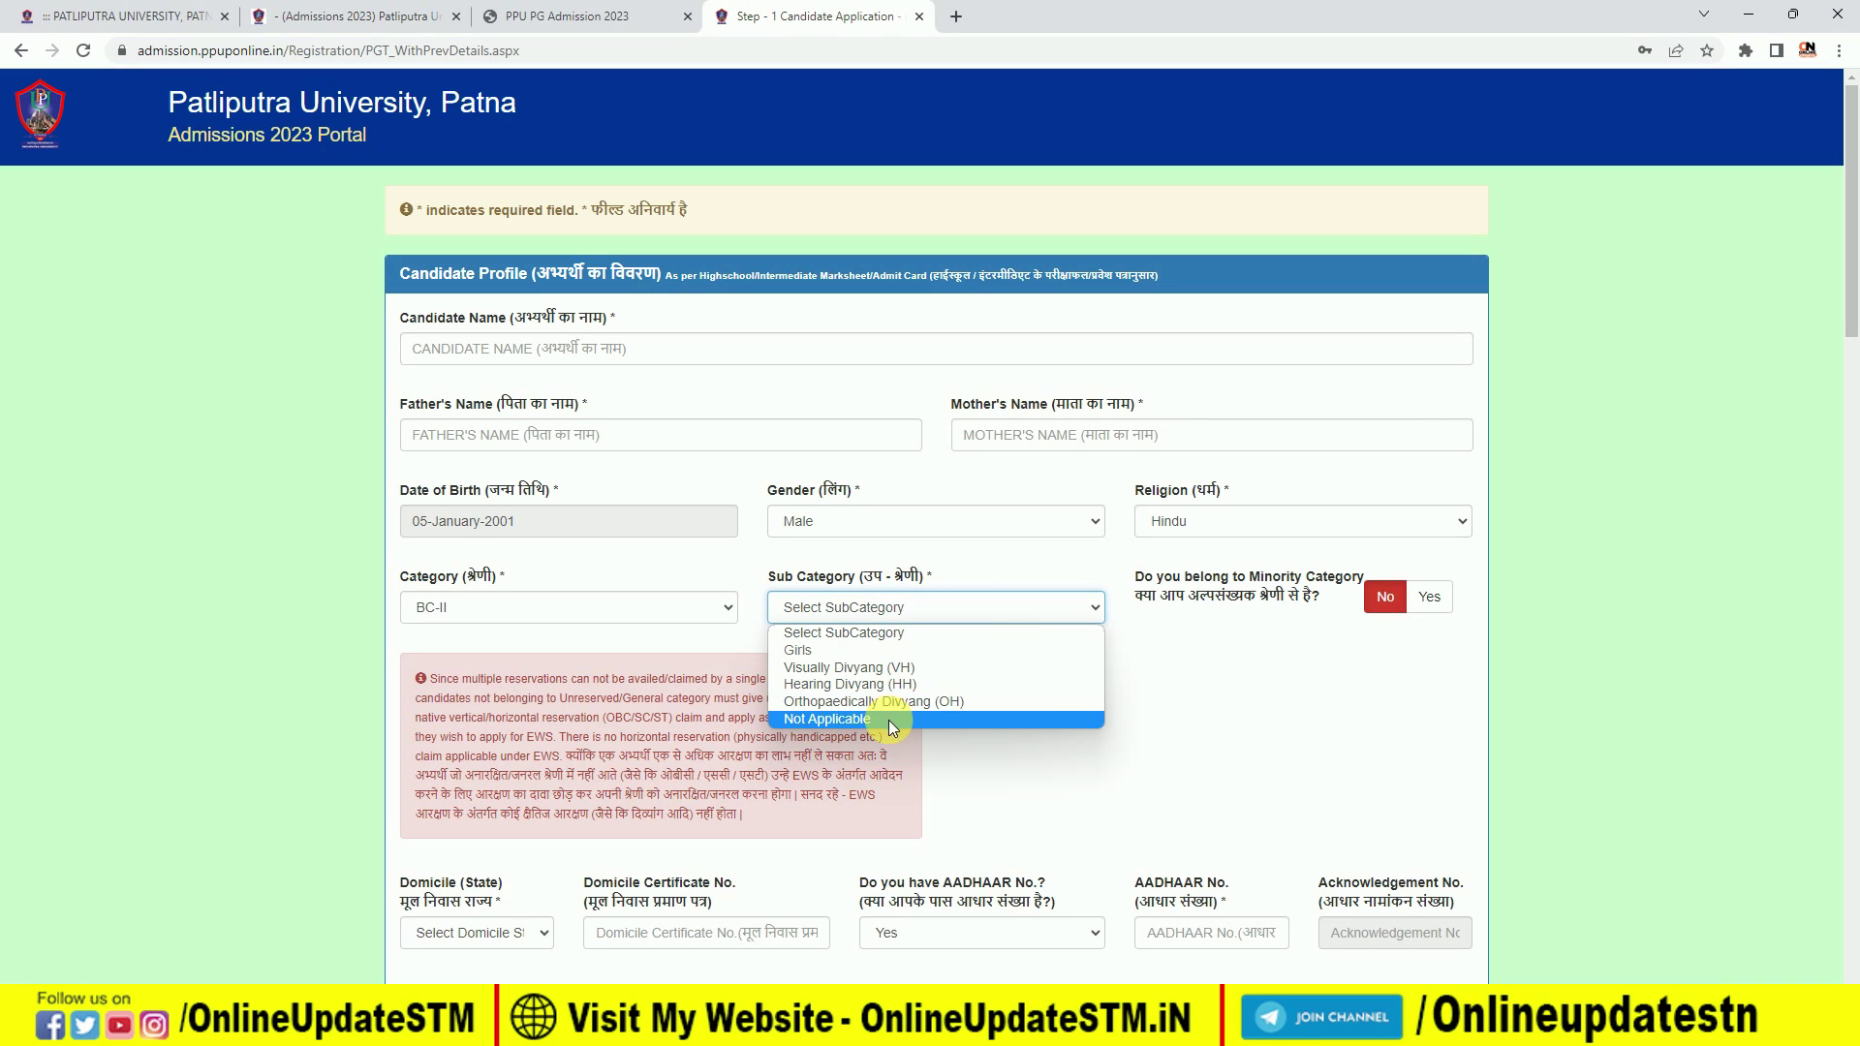
click(819, 721)
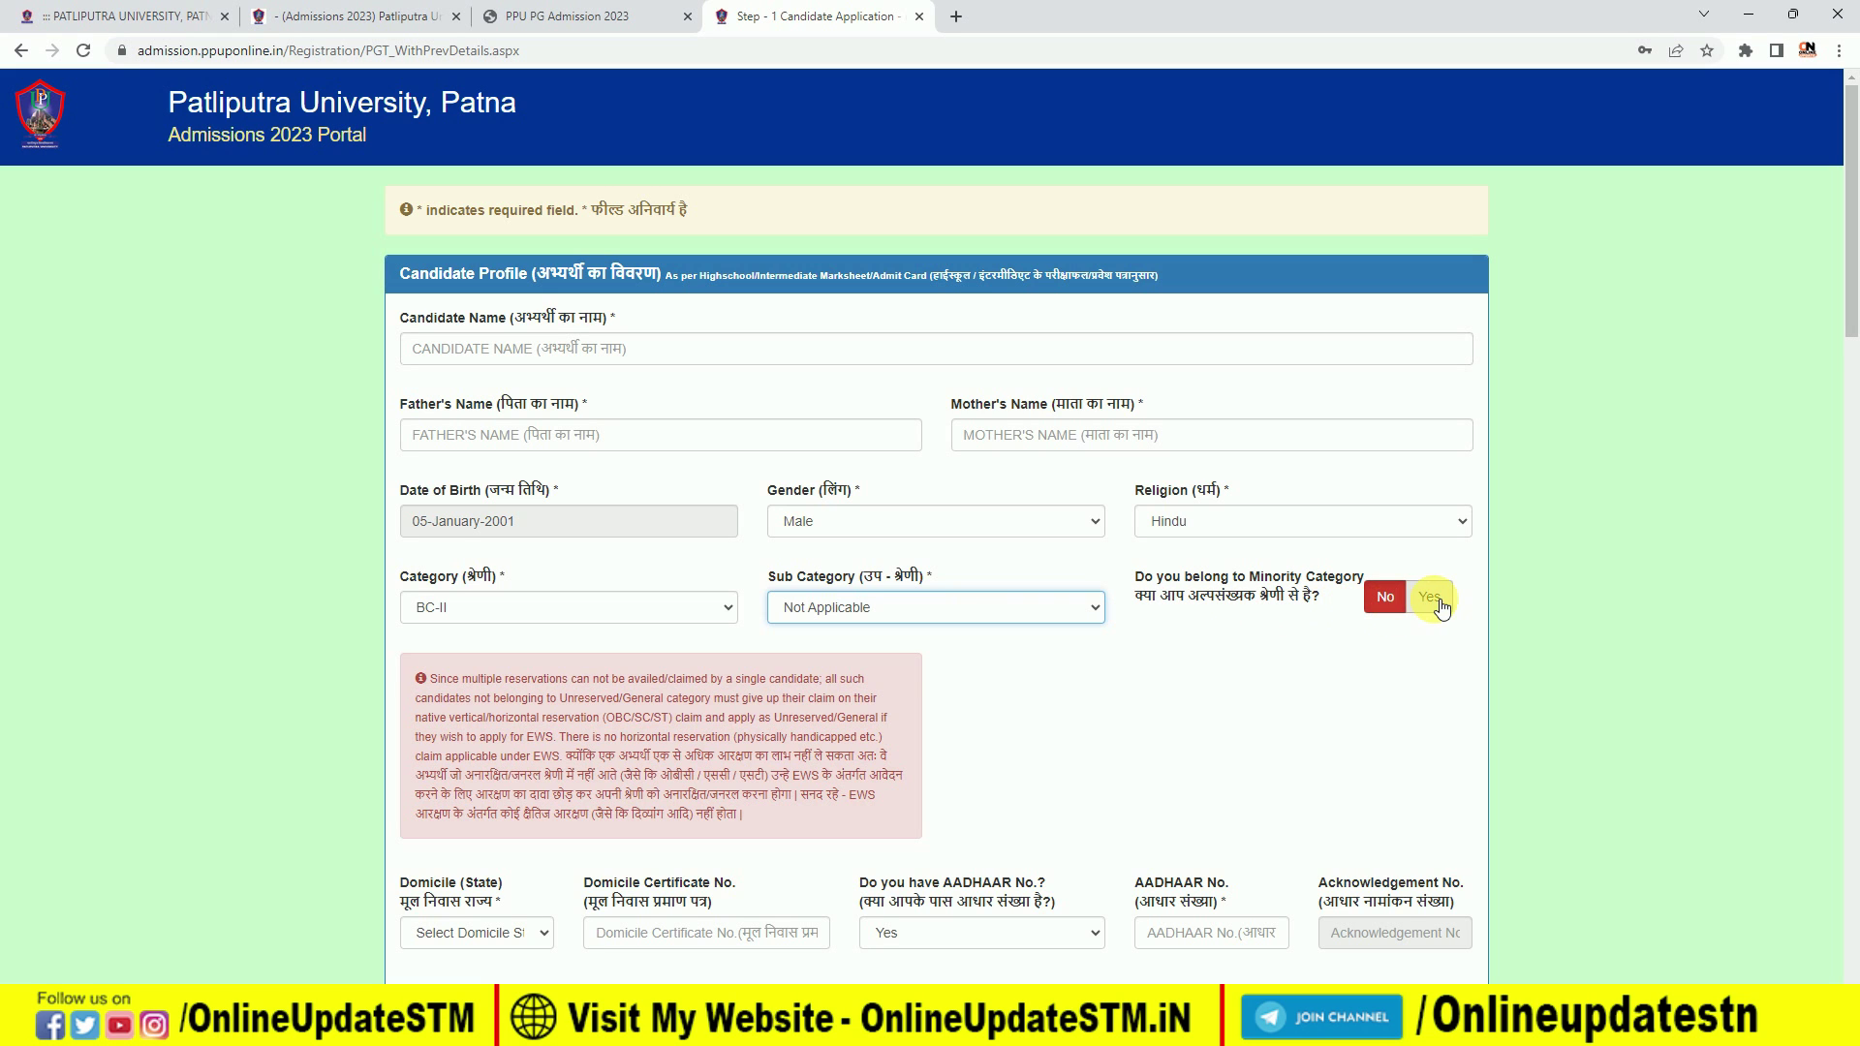
- Set domicile state to Bihar, enter the domicile certificate number, and answer Yes for AADHAAR
scroll(1094, 736, down, 5)
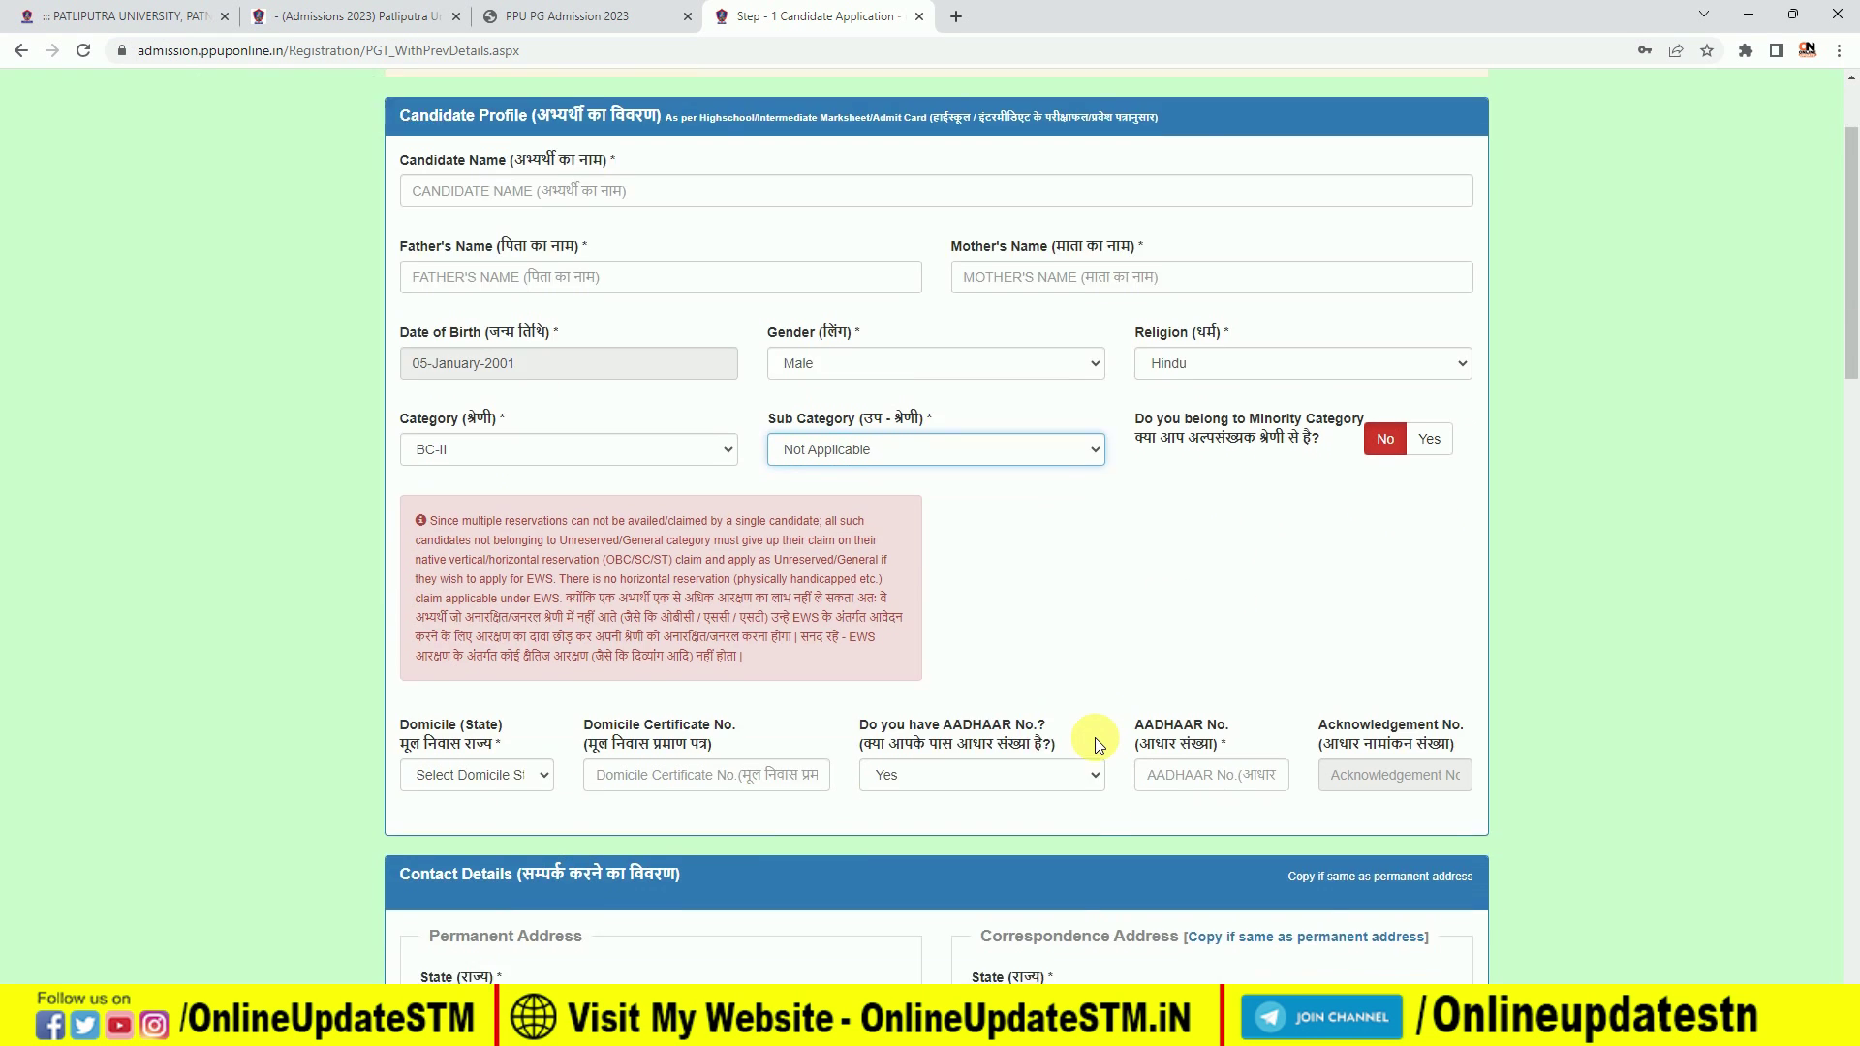
scroll(980, 624, down, 1)
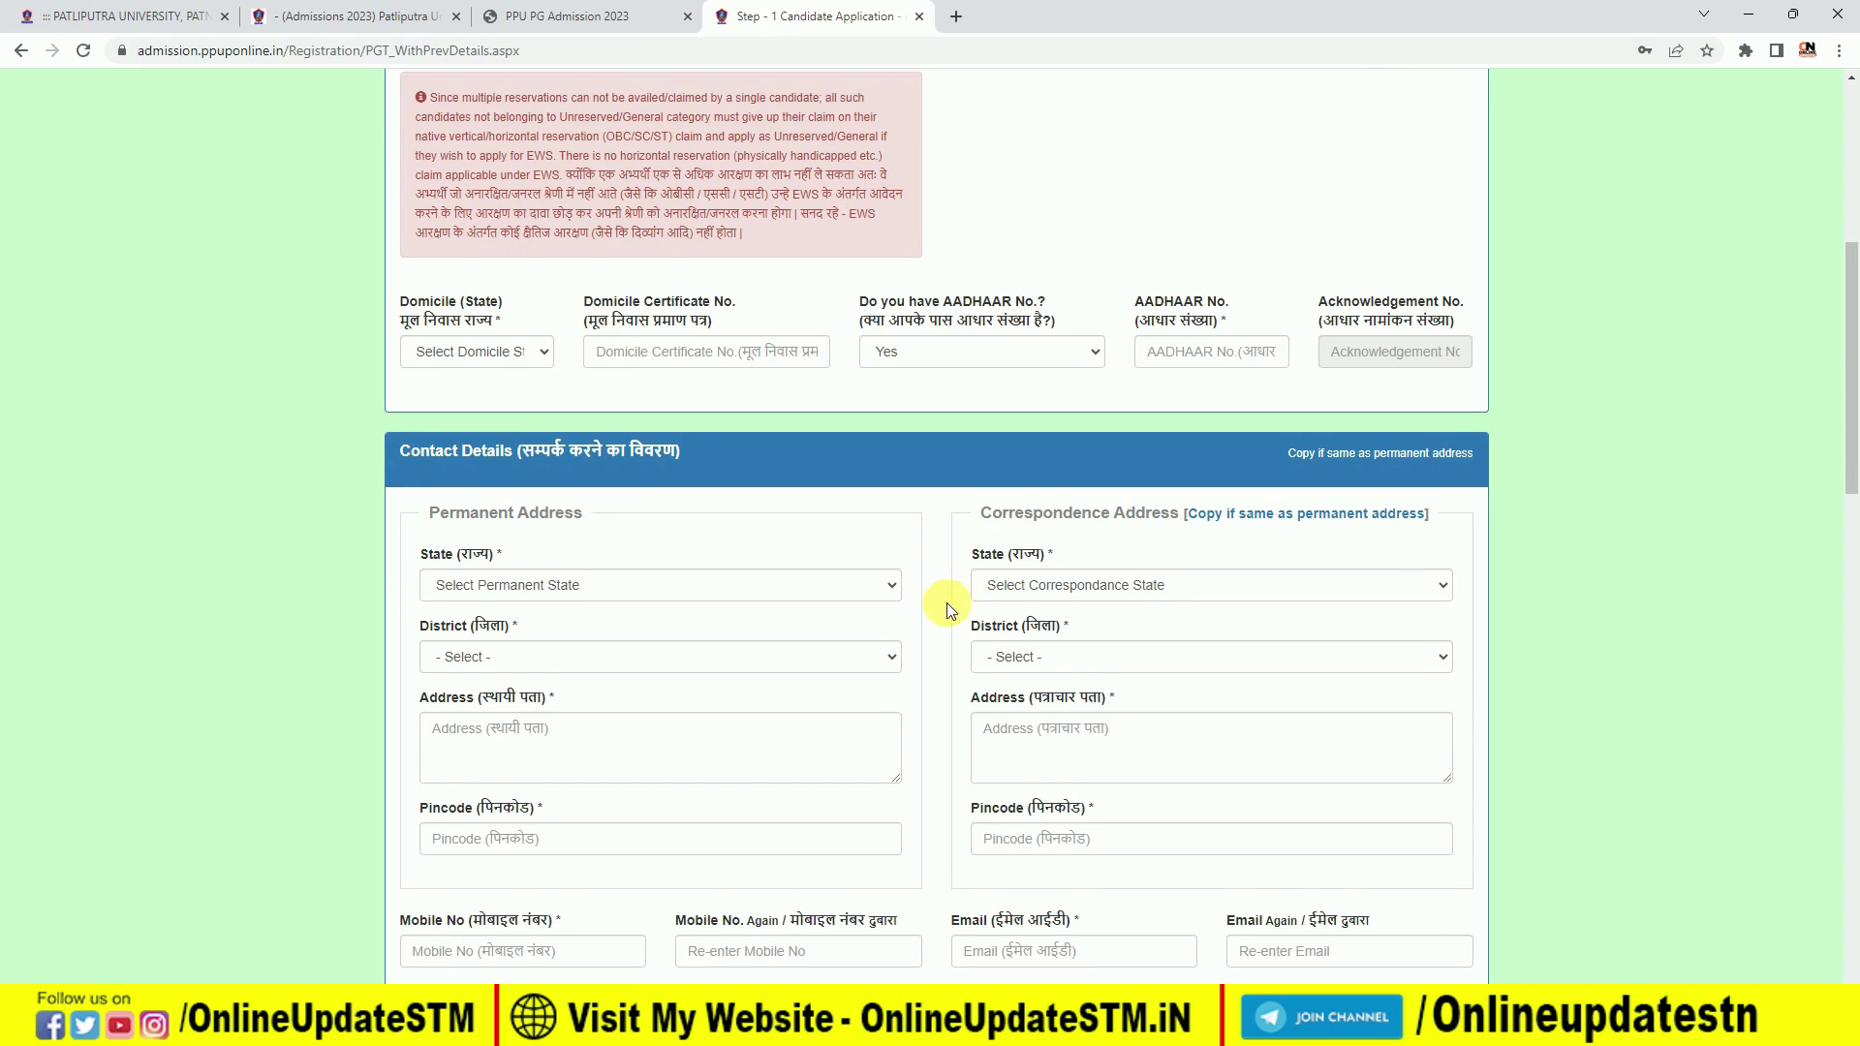
click(463, 356)
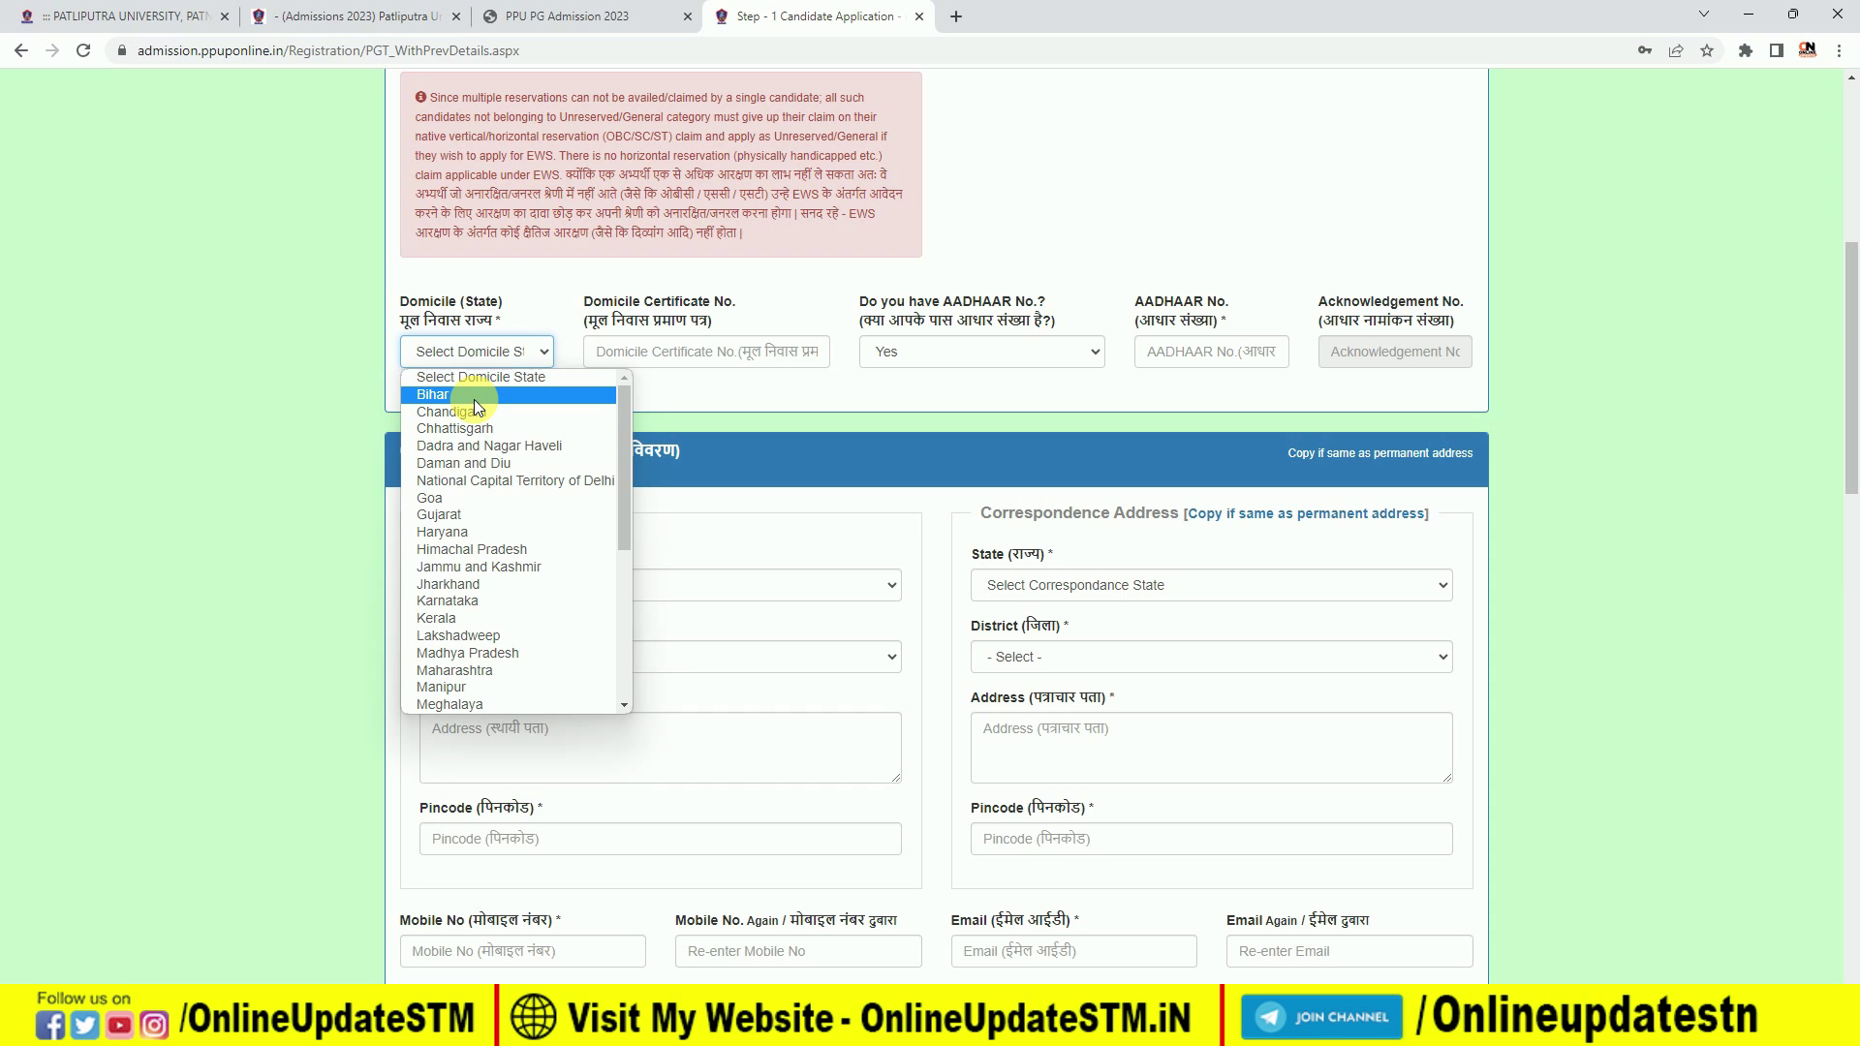
click(474, 397)
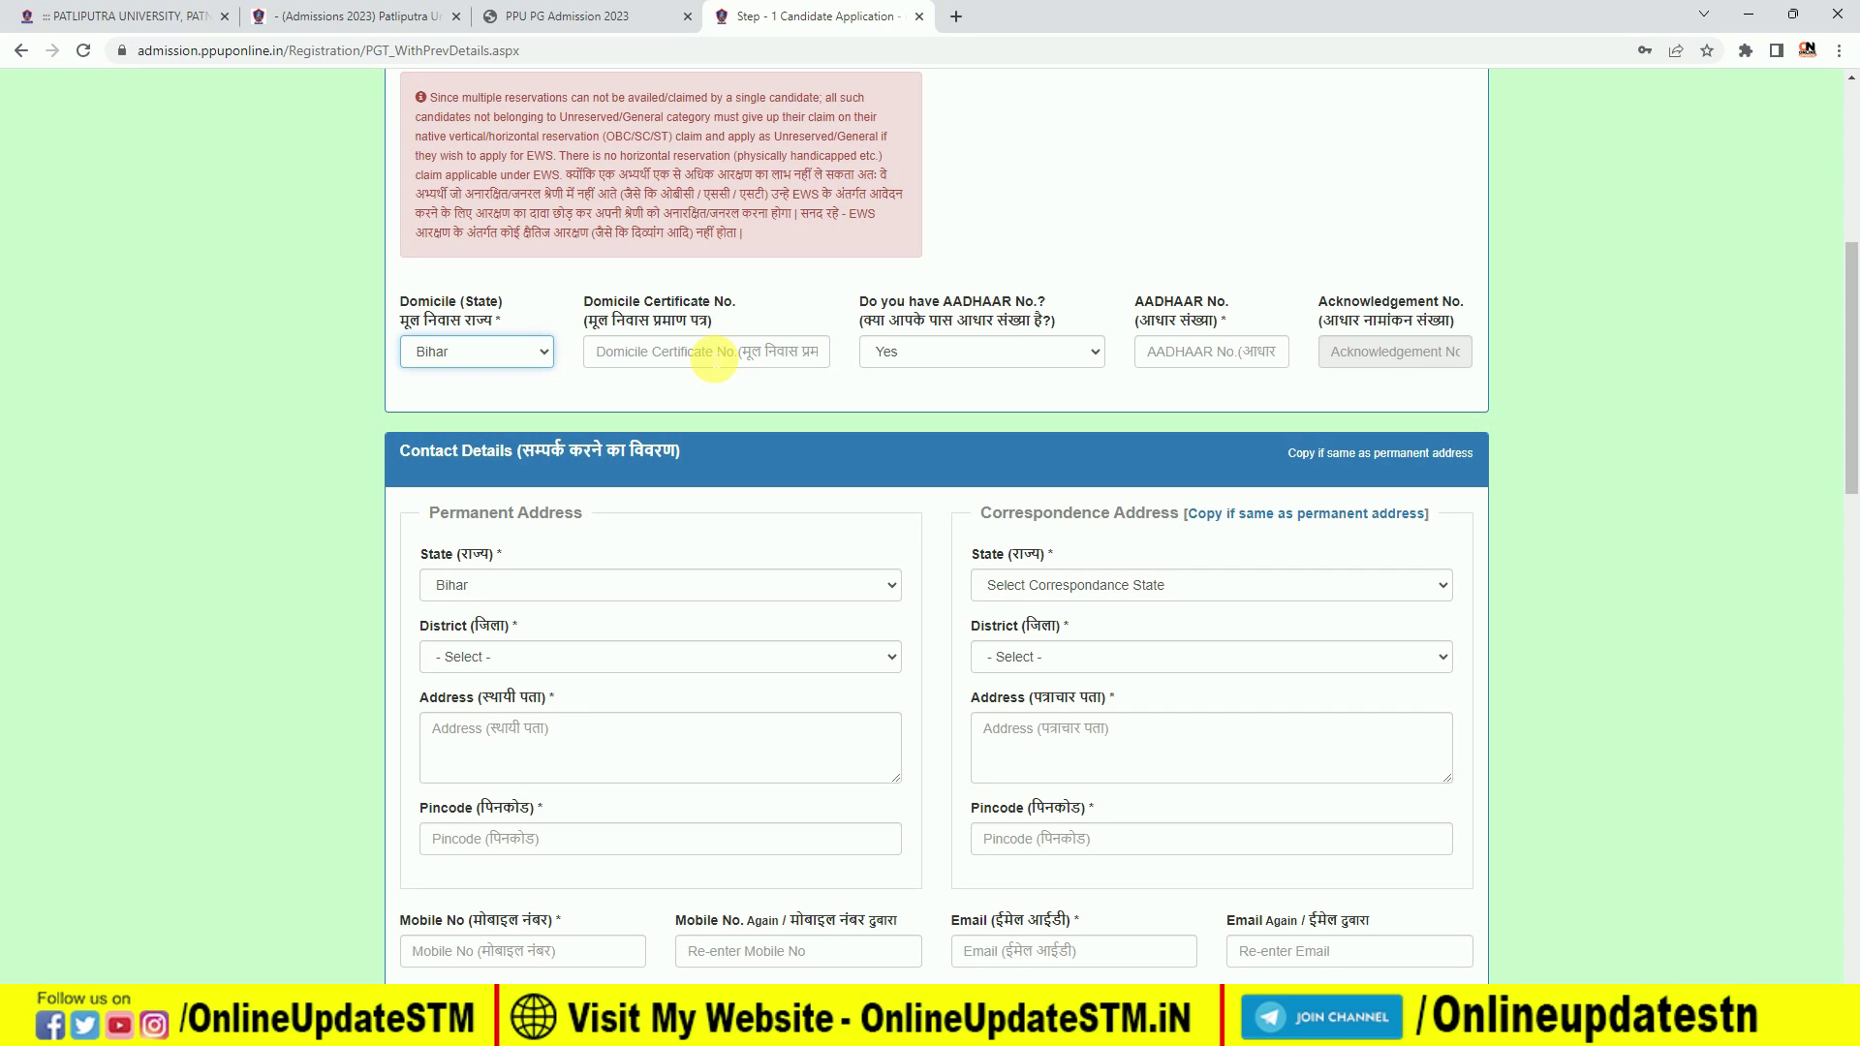
click(711, 358)
text(85545)
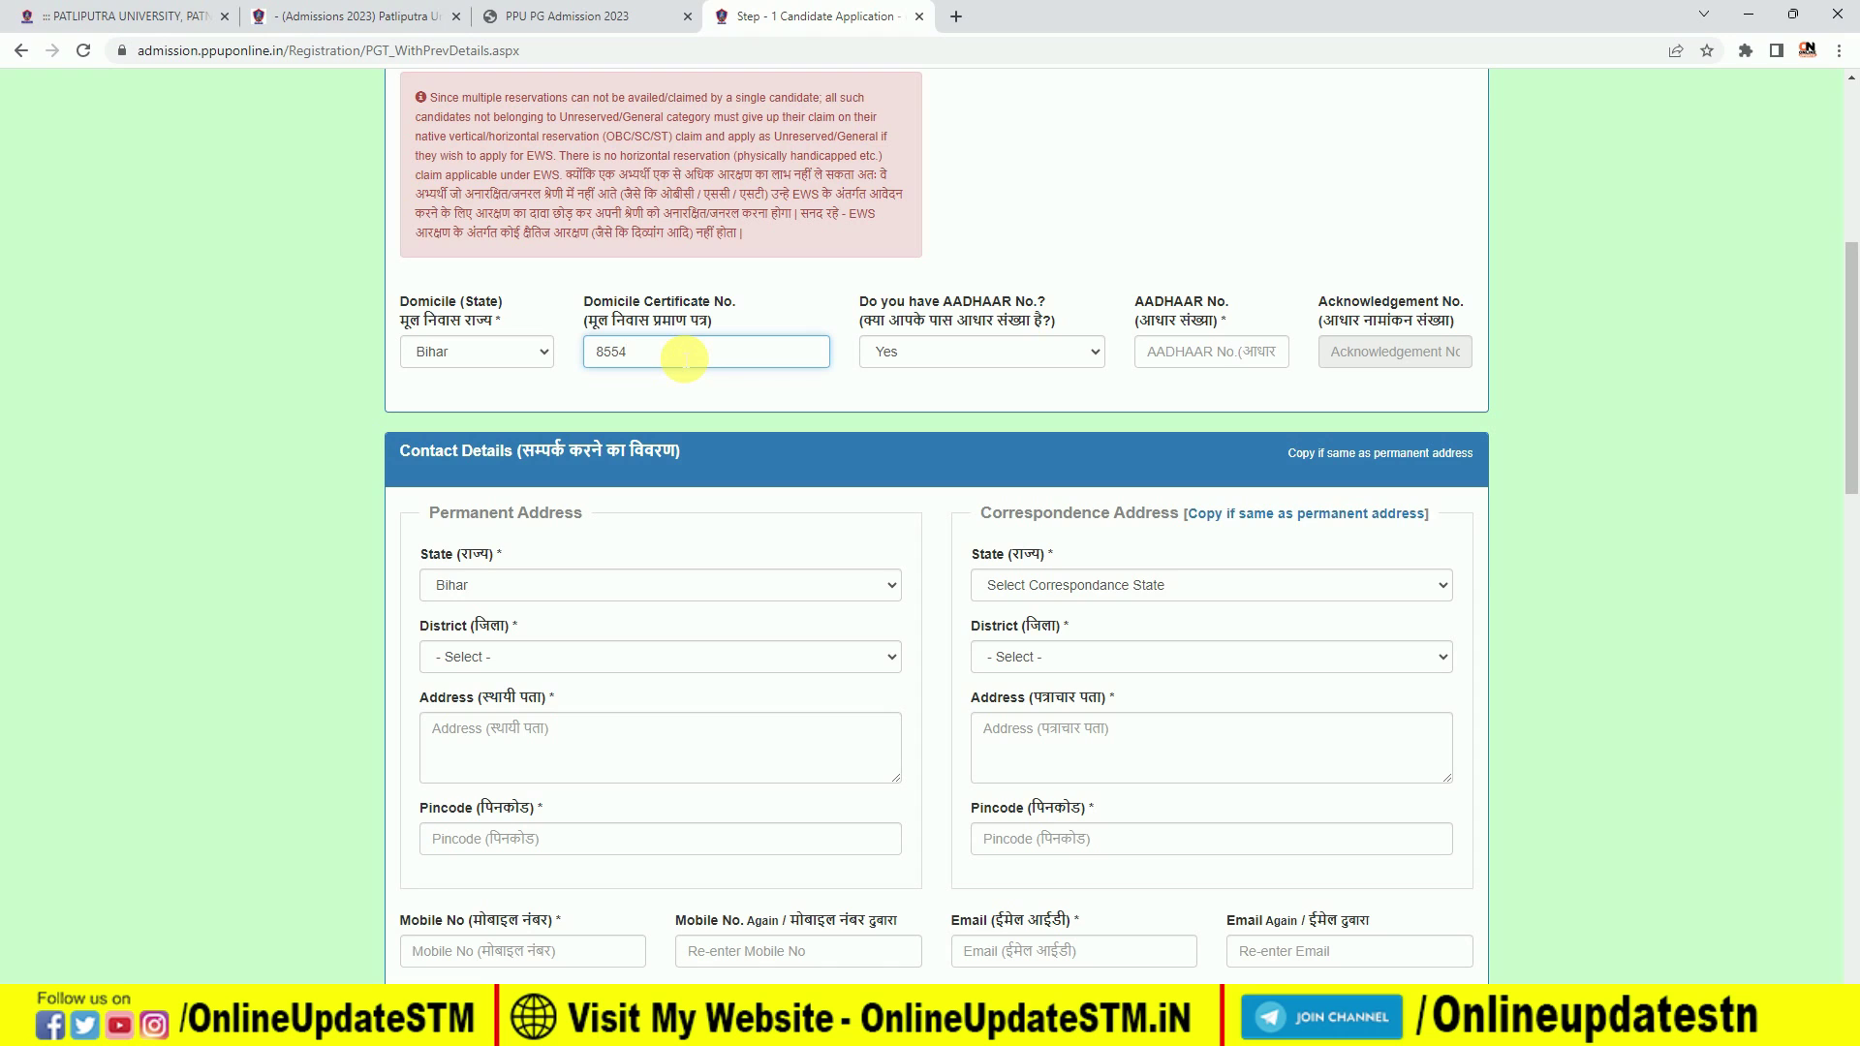
click(925, 352)
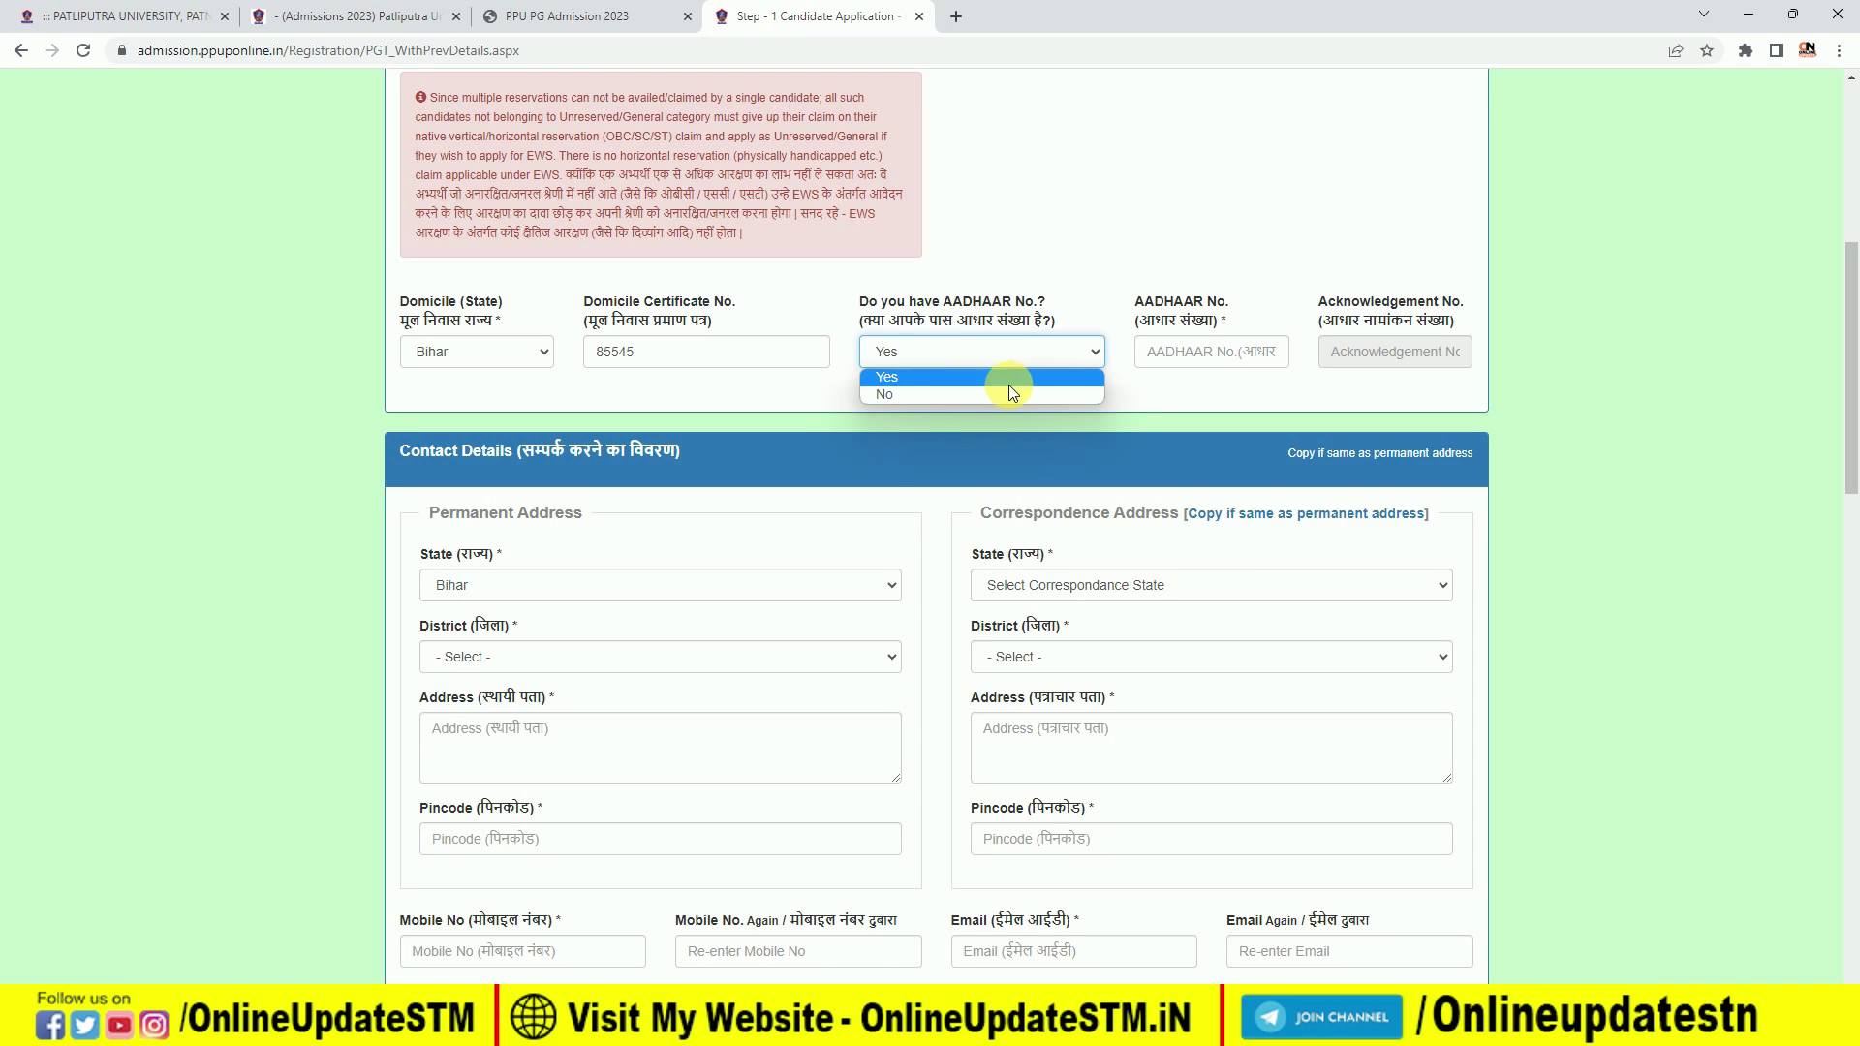
click(1209, 352)
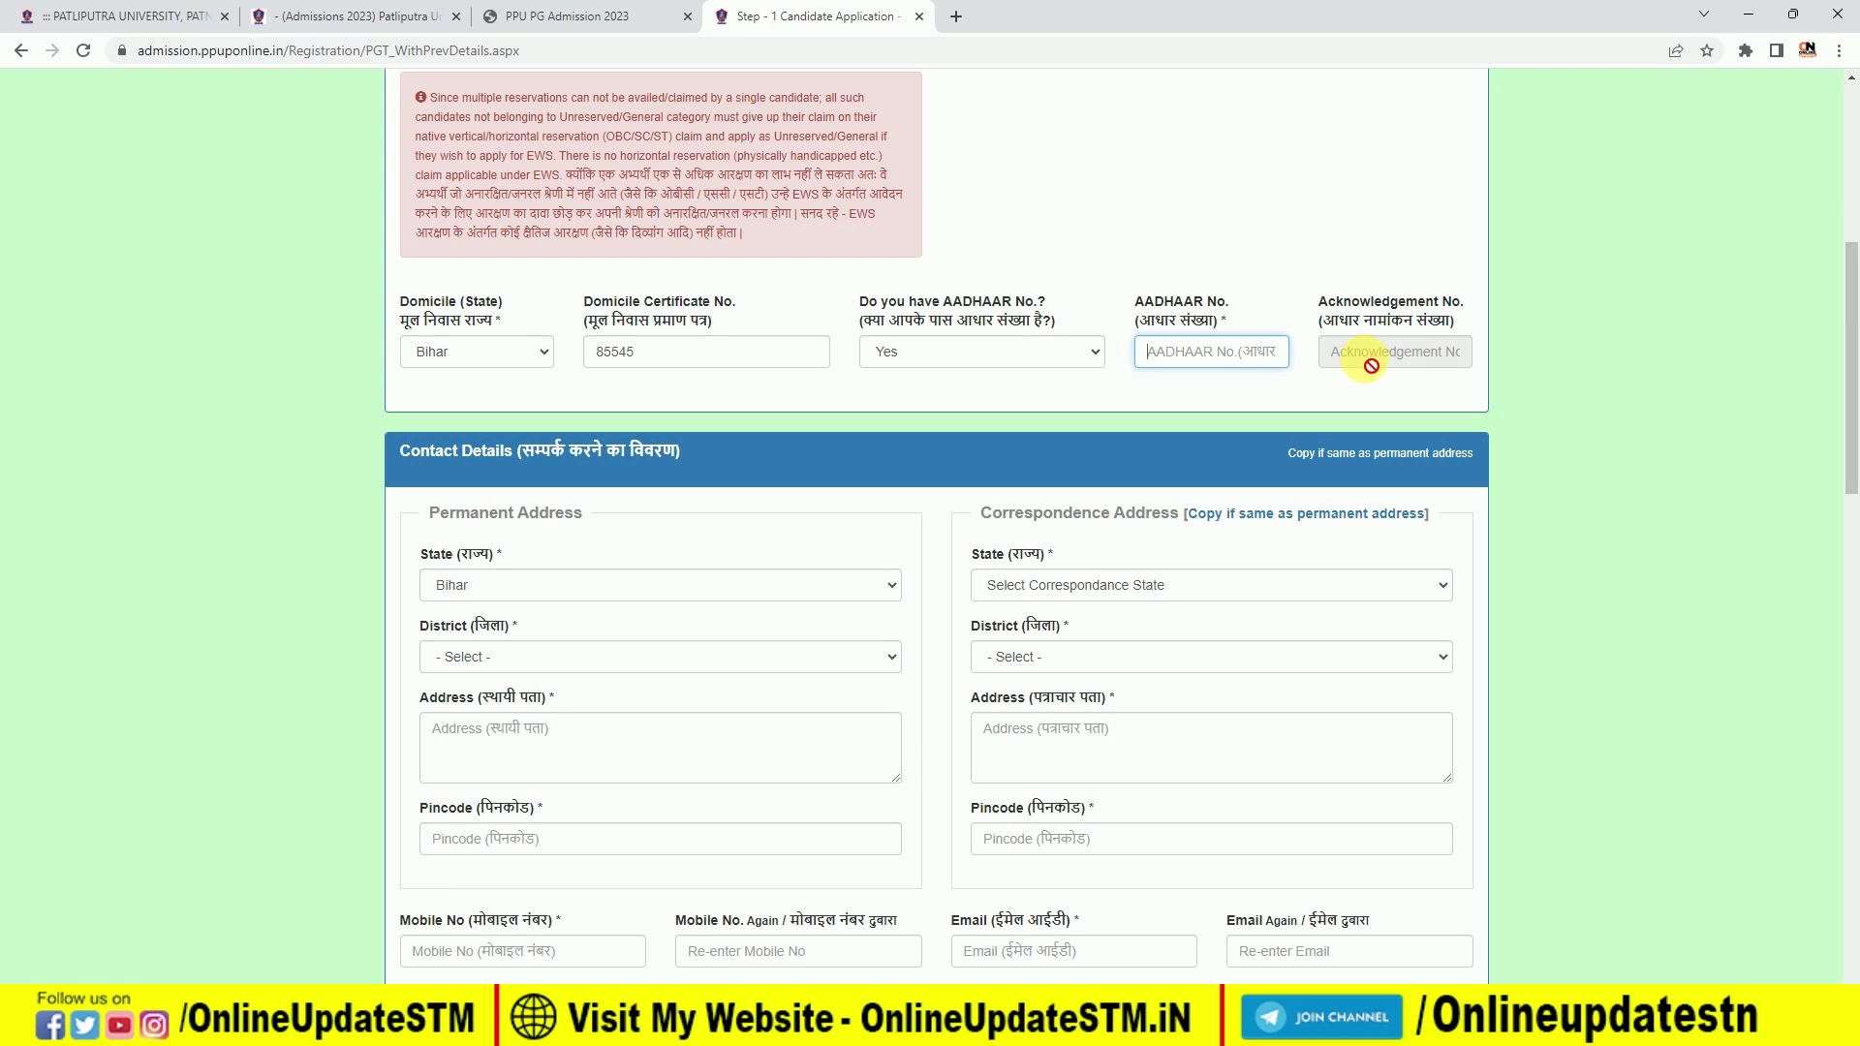
scroll(1106, 443, down, 3)
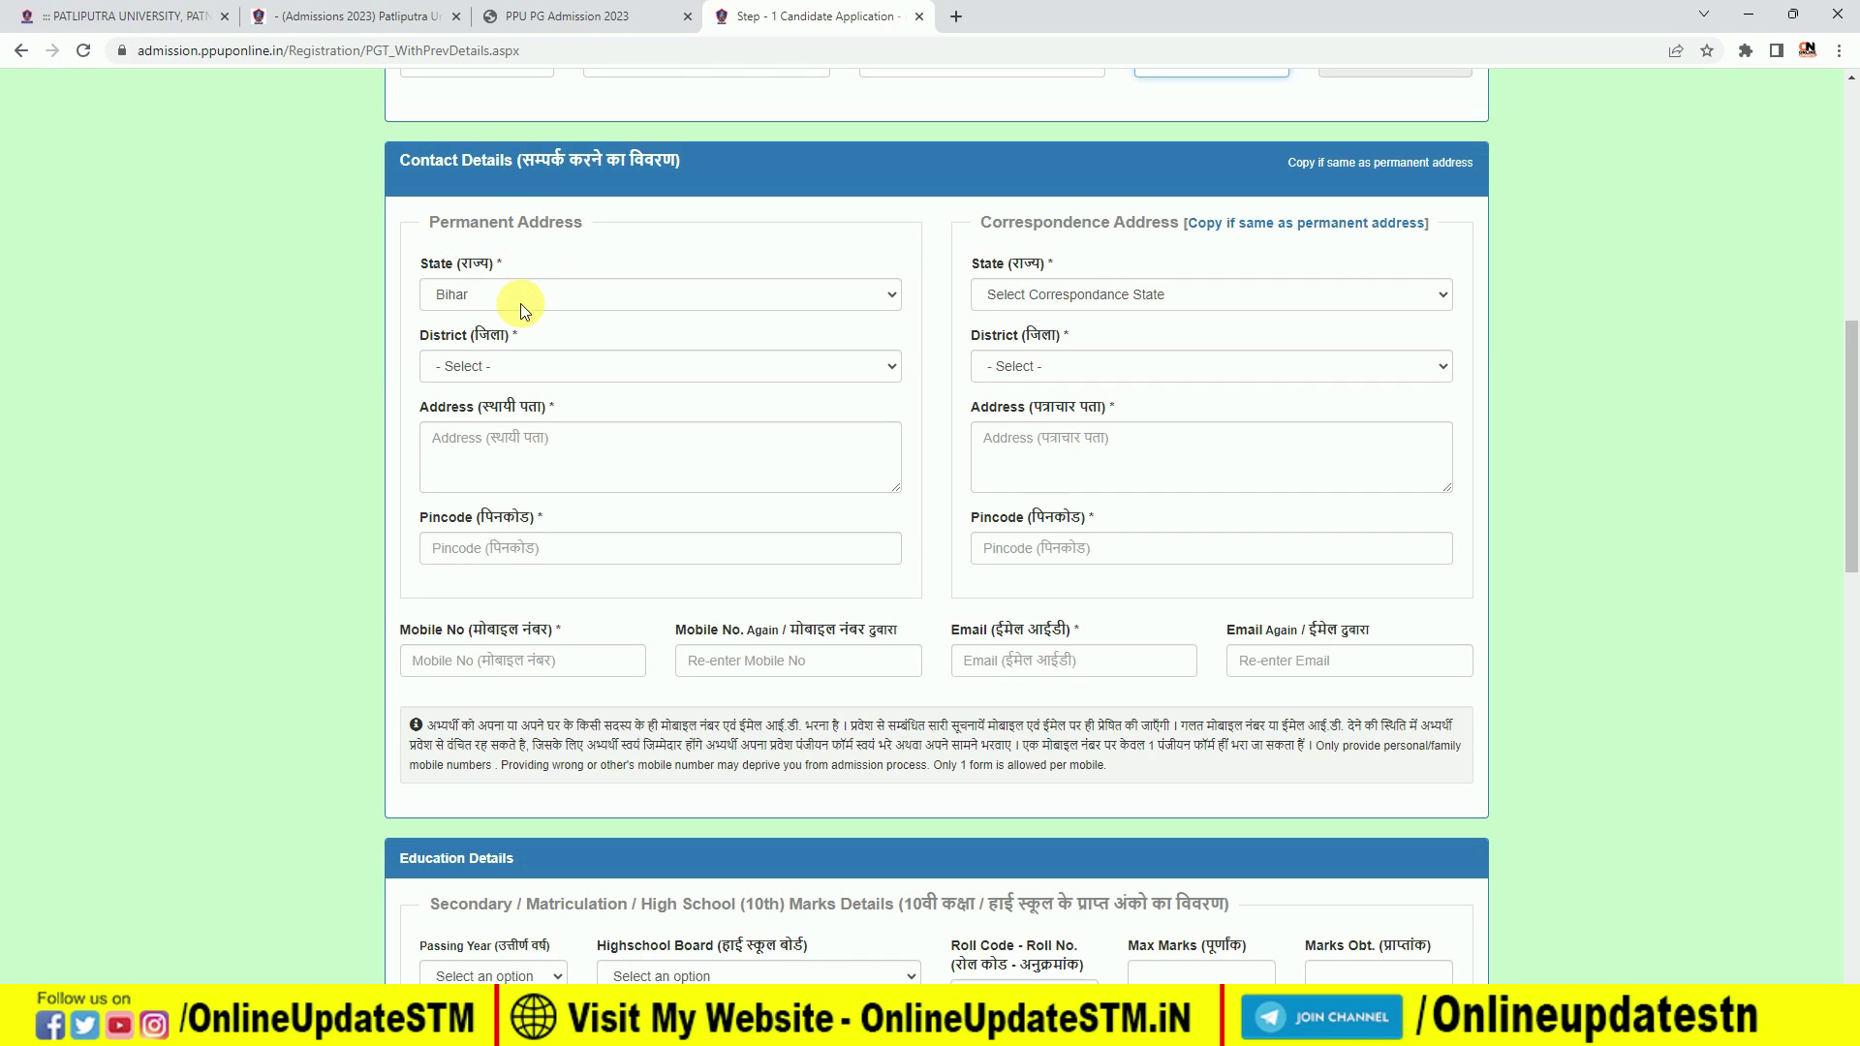
- Set permanent district Sitamarhi, address 'VILL- ,PO-,PS-', and enter the permanent pincode
click(511, 367)
scroll(537, 579, down, 4)
click(531, 651)
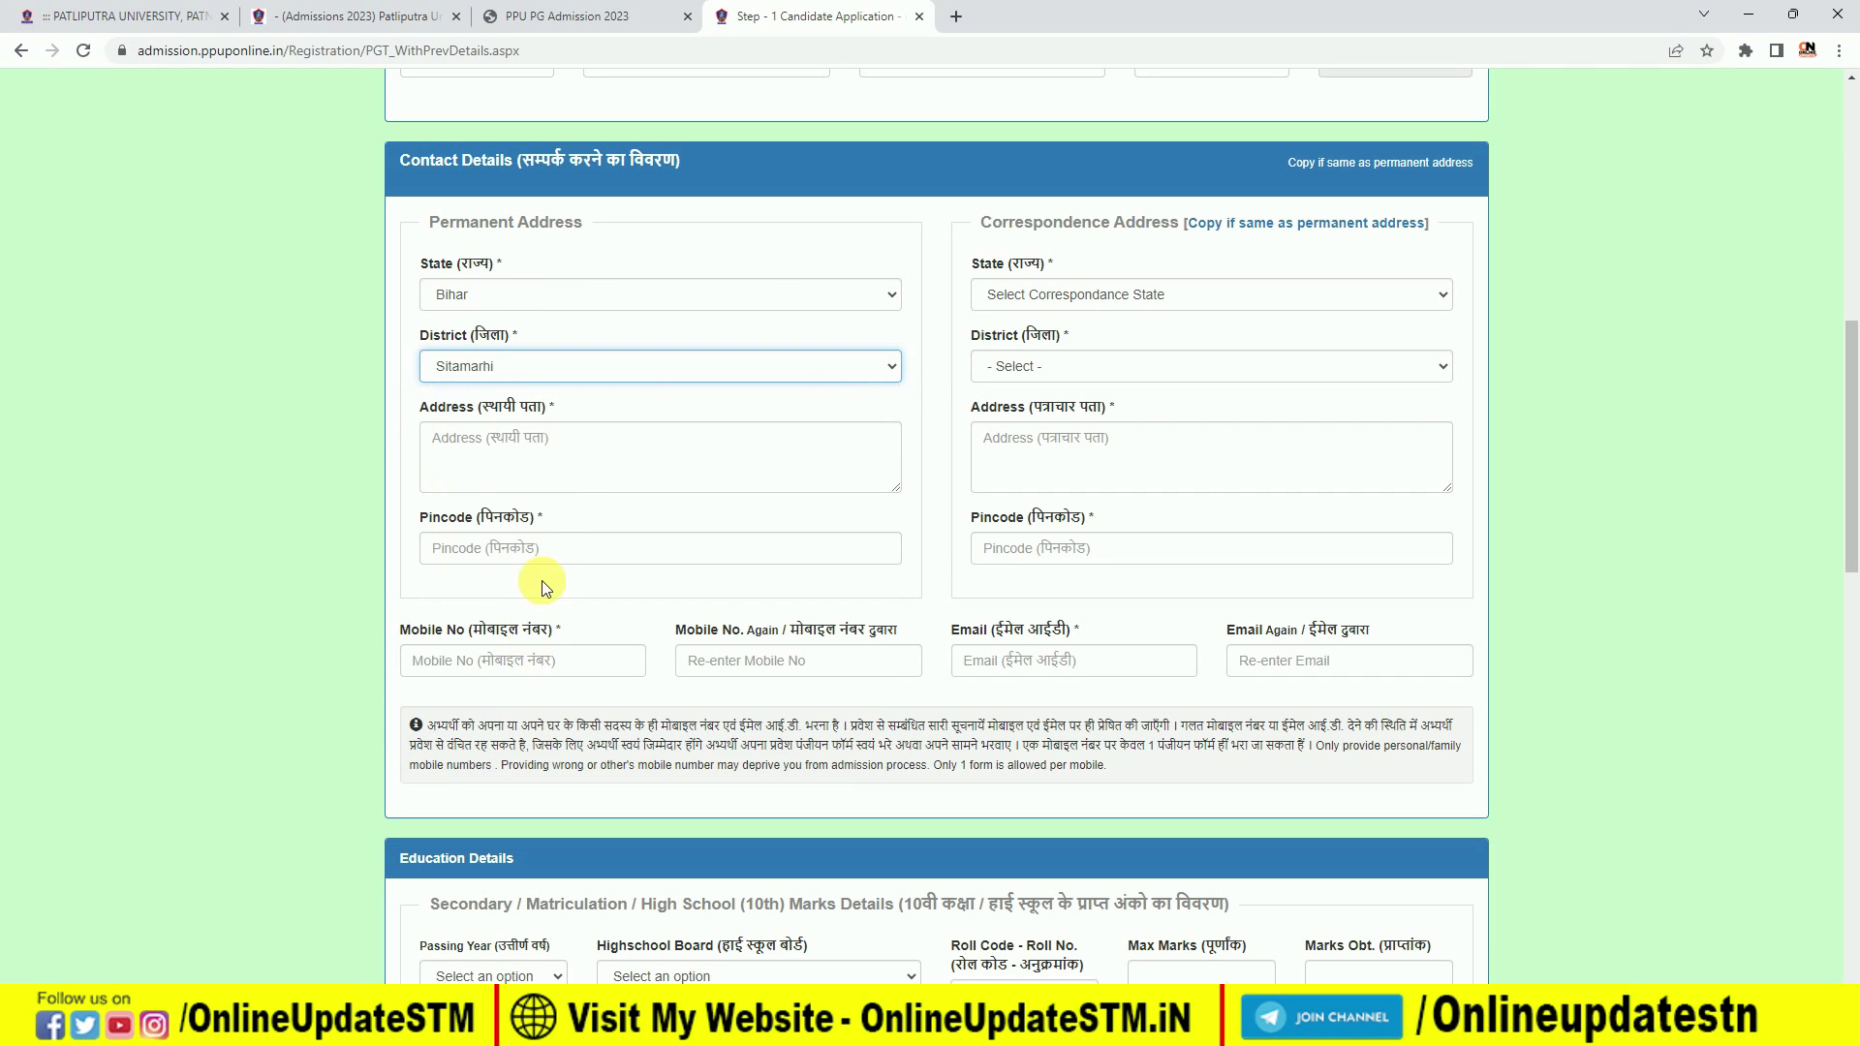
click(494, 452)
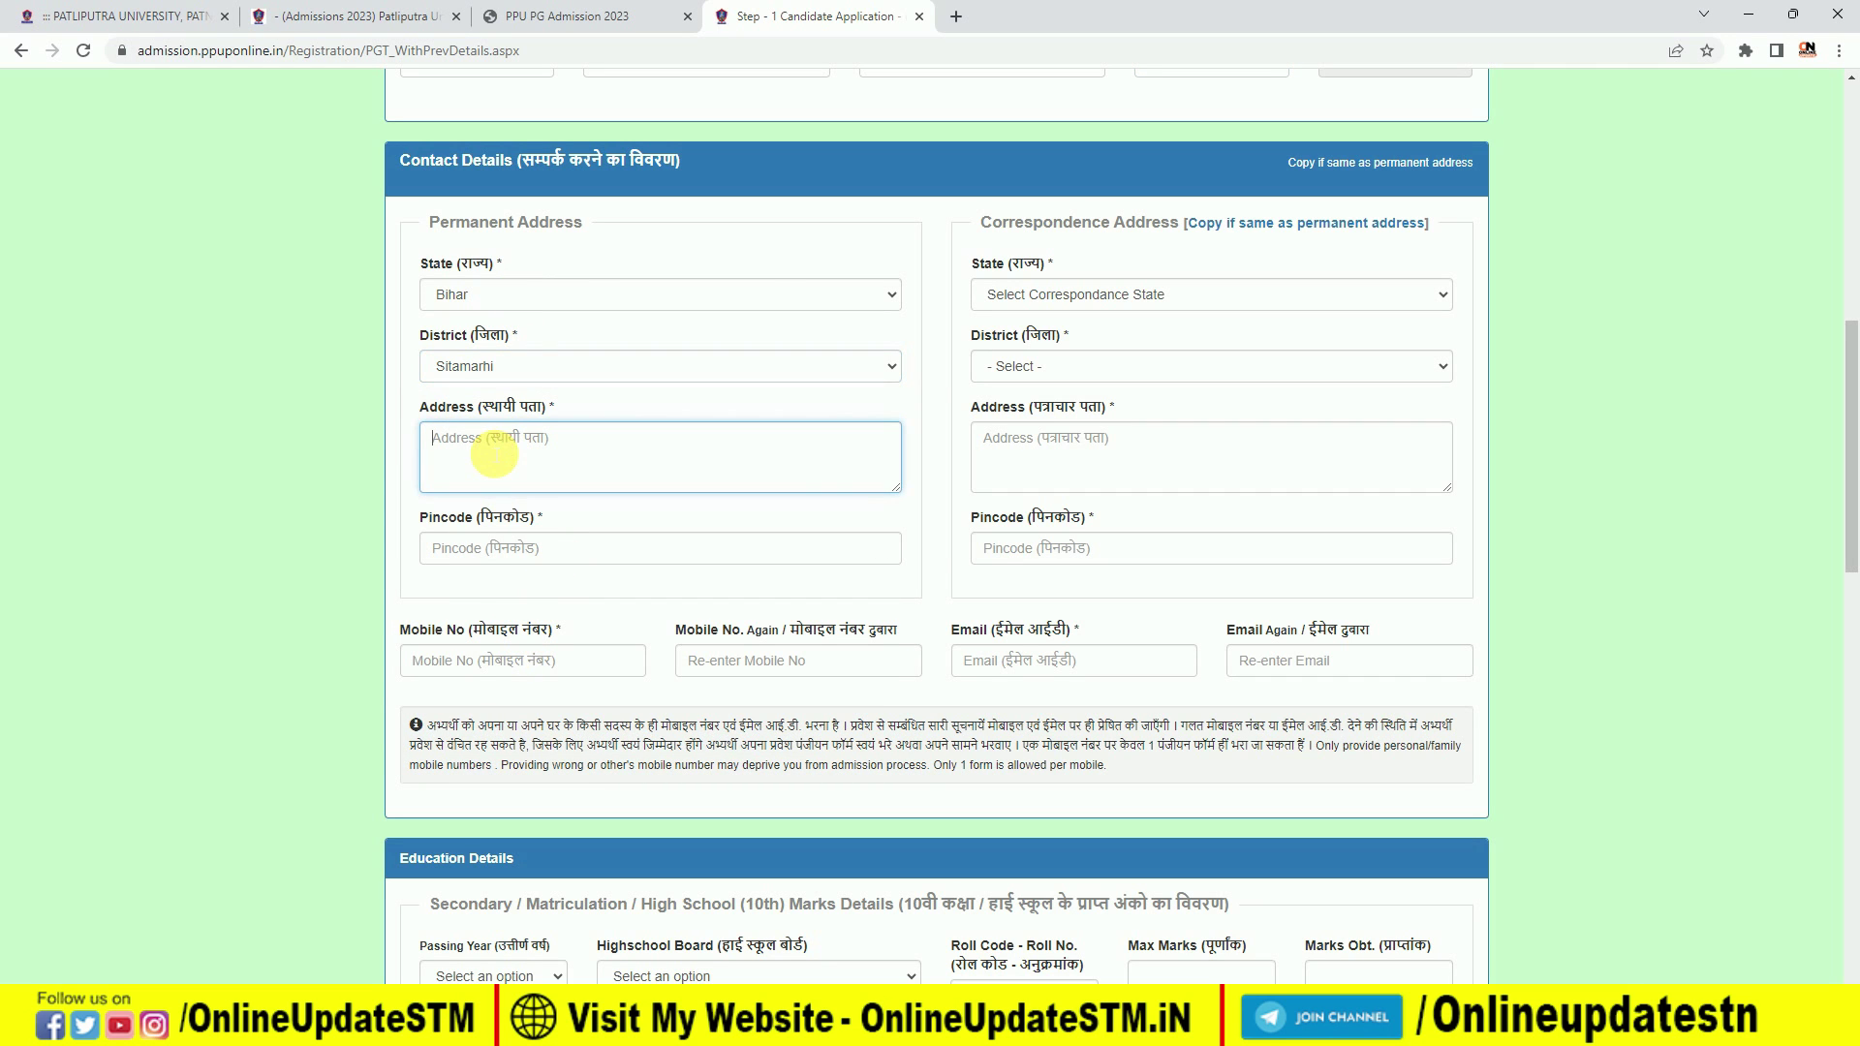
text(V)
key(BackSpace)
text(V)
text(PO-,PS-)
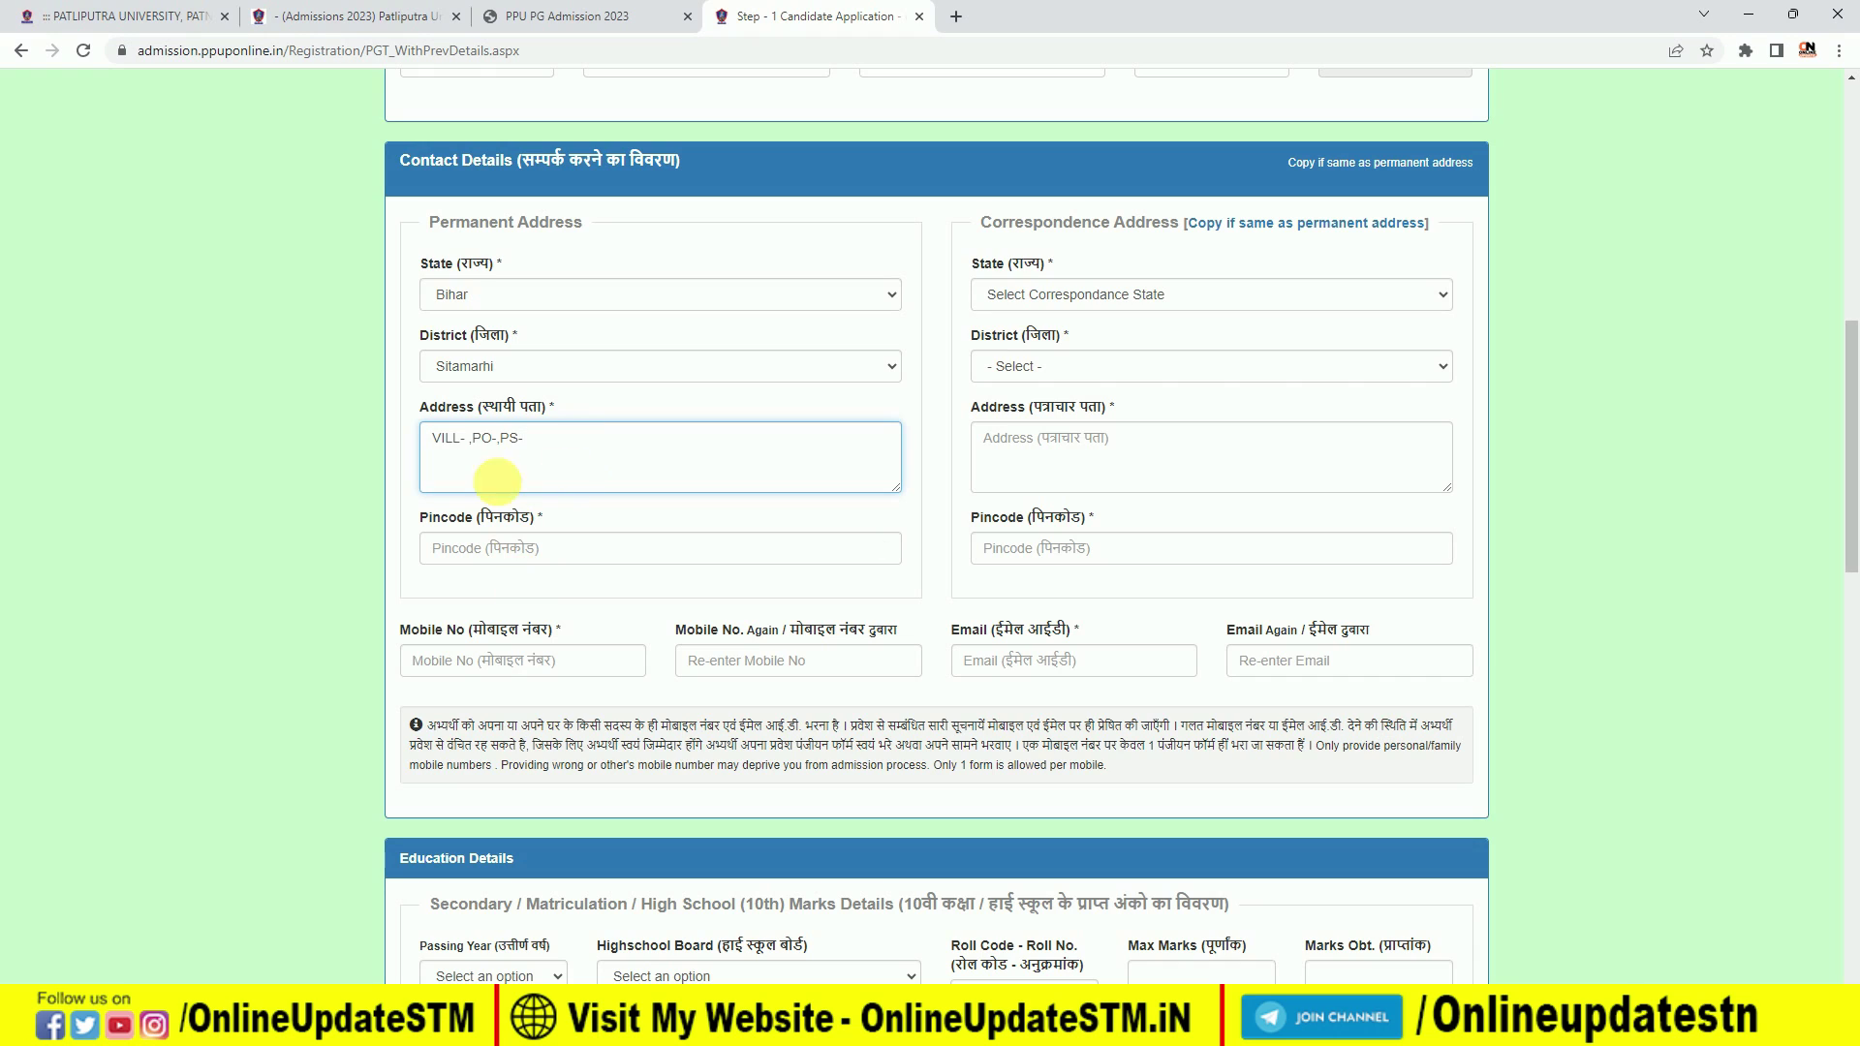
click(526, 548)
text(8)
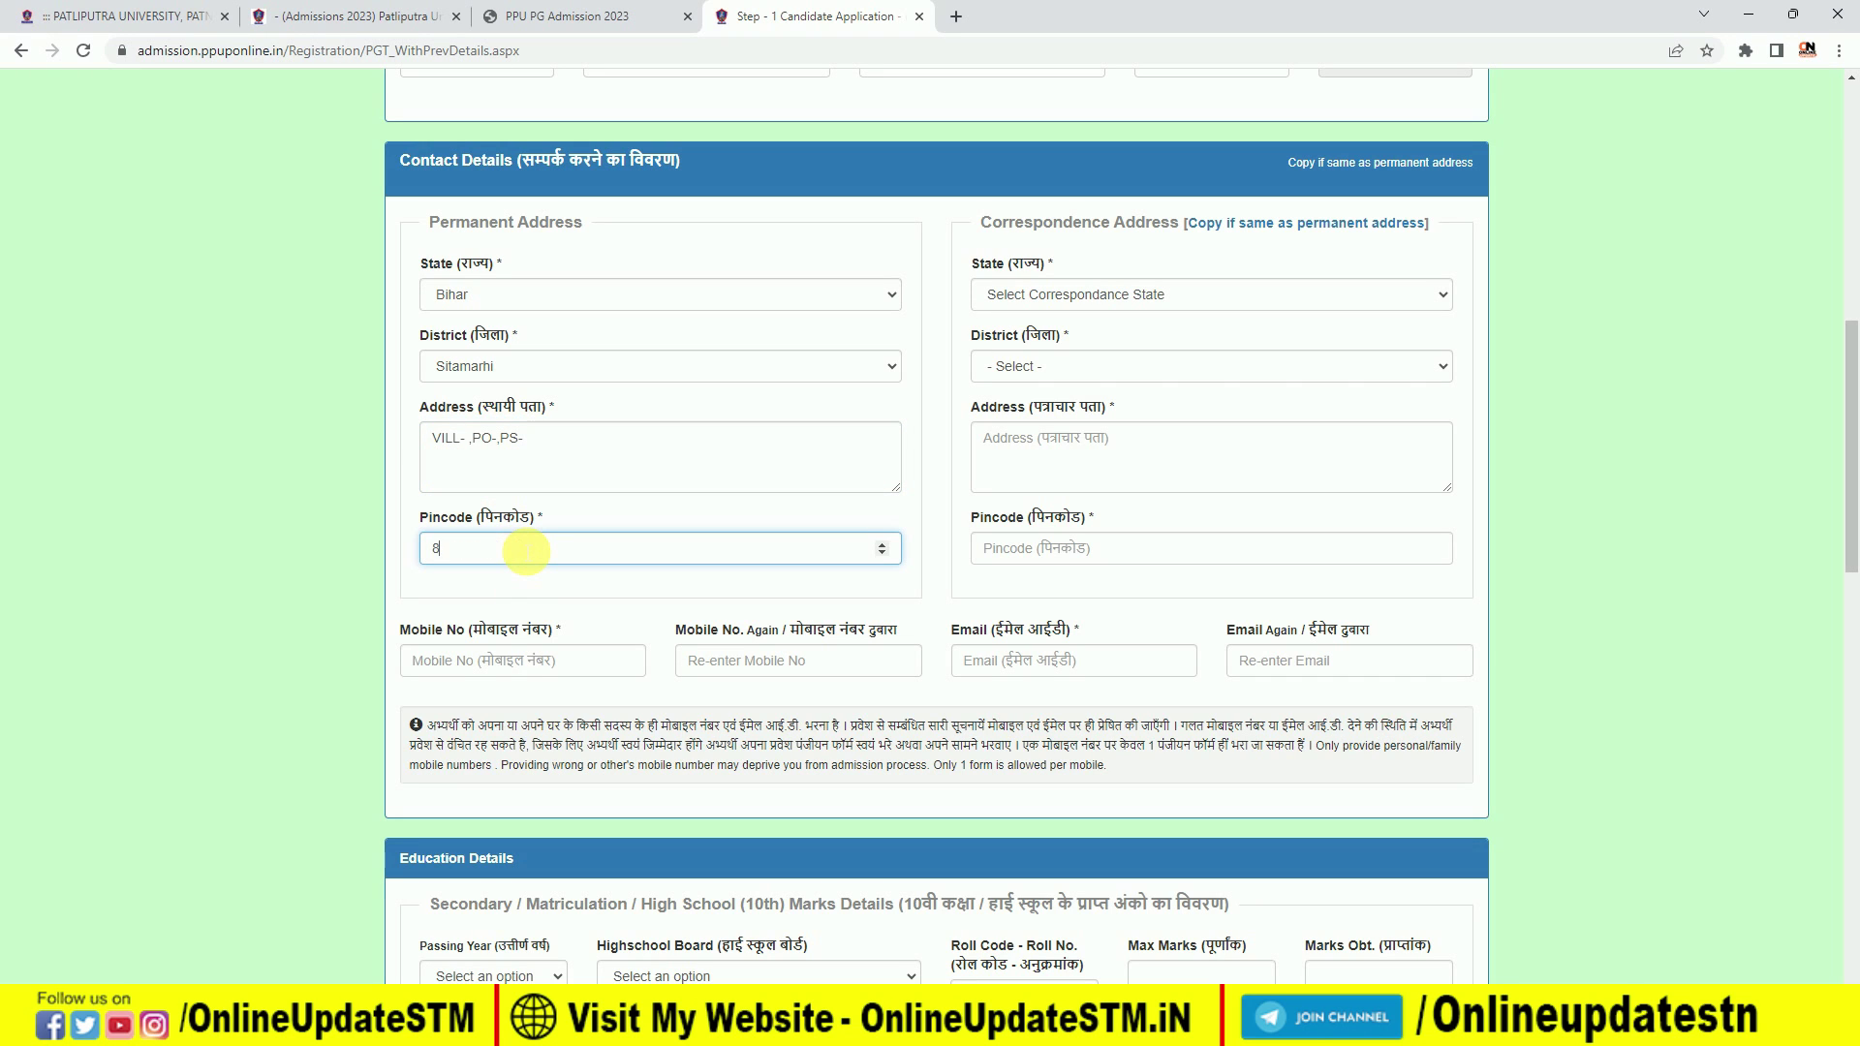
text(43330)
- Enter 10th details: passing year 2016, Bihar School Exam. Board, 350 out of 500 marks
scroll(1007, 659, down, 3)
scroll(1007, 658, down, 5)
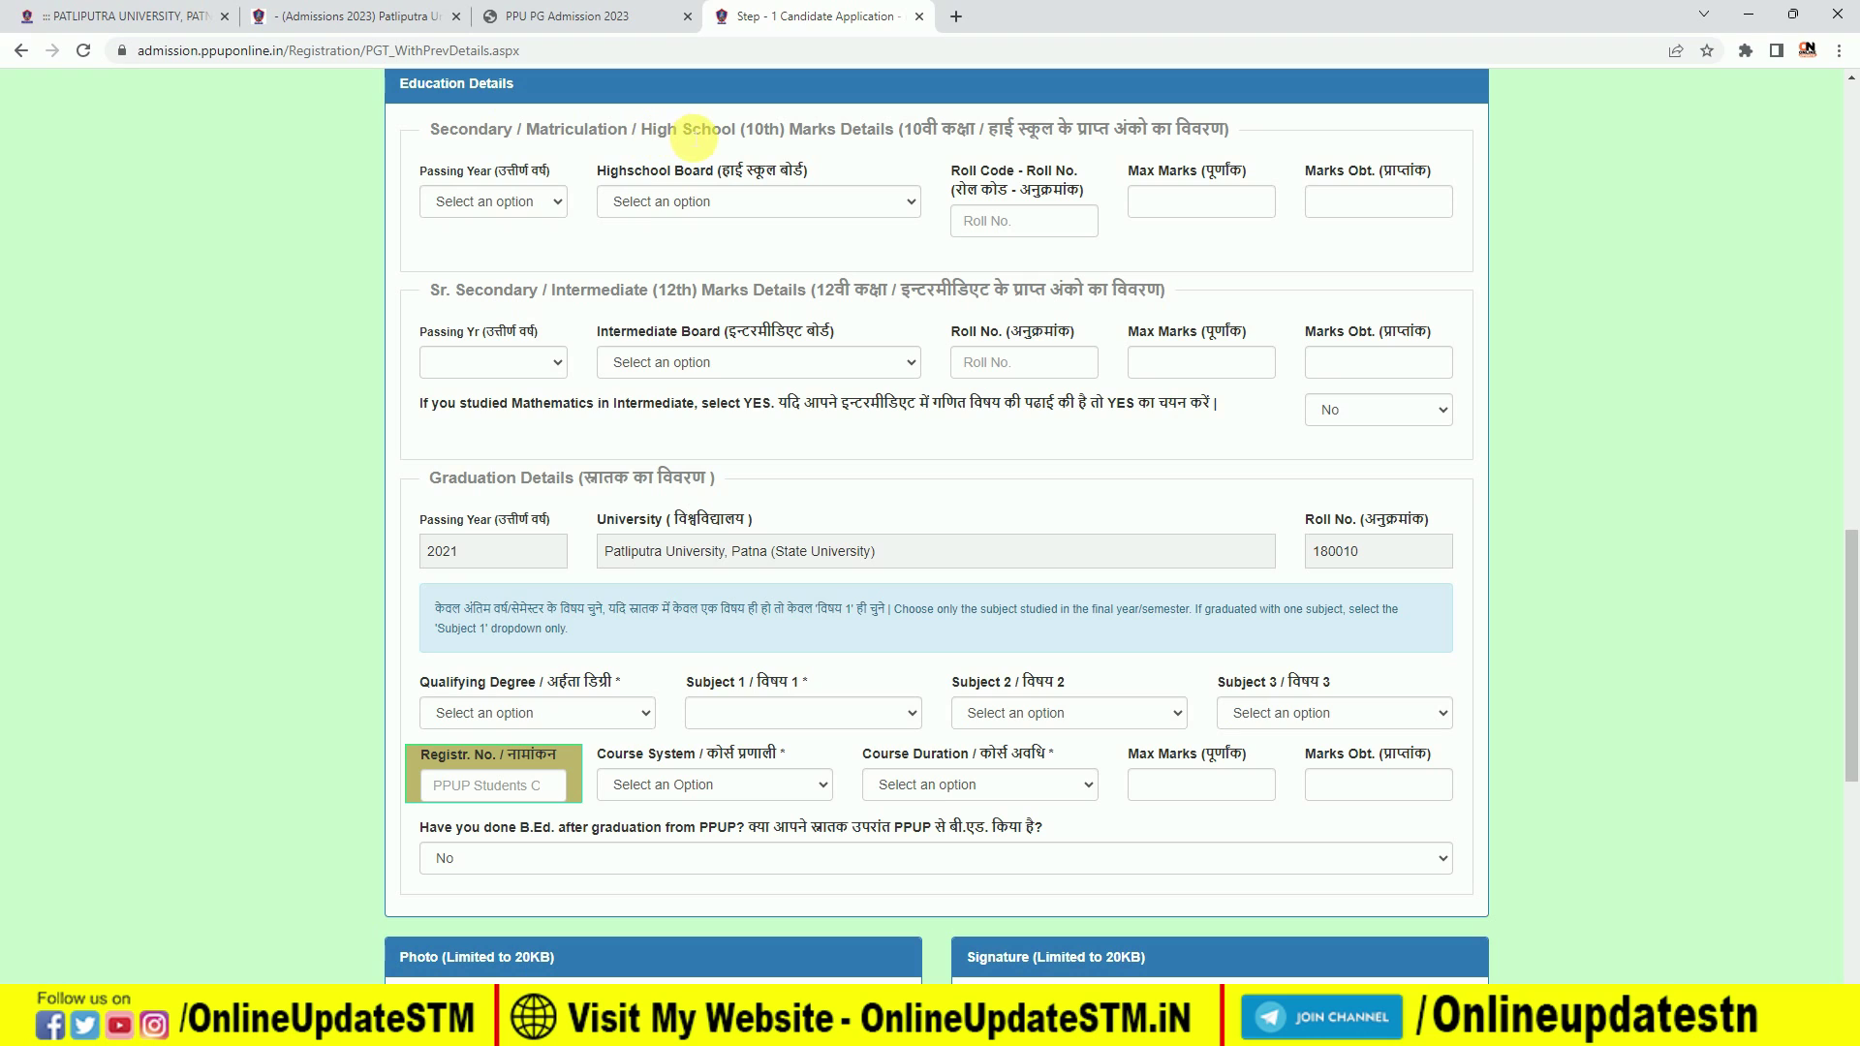
drag(759, 135, 938, 136)
click(736, 176)
click(511, 201)
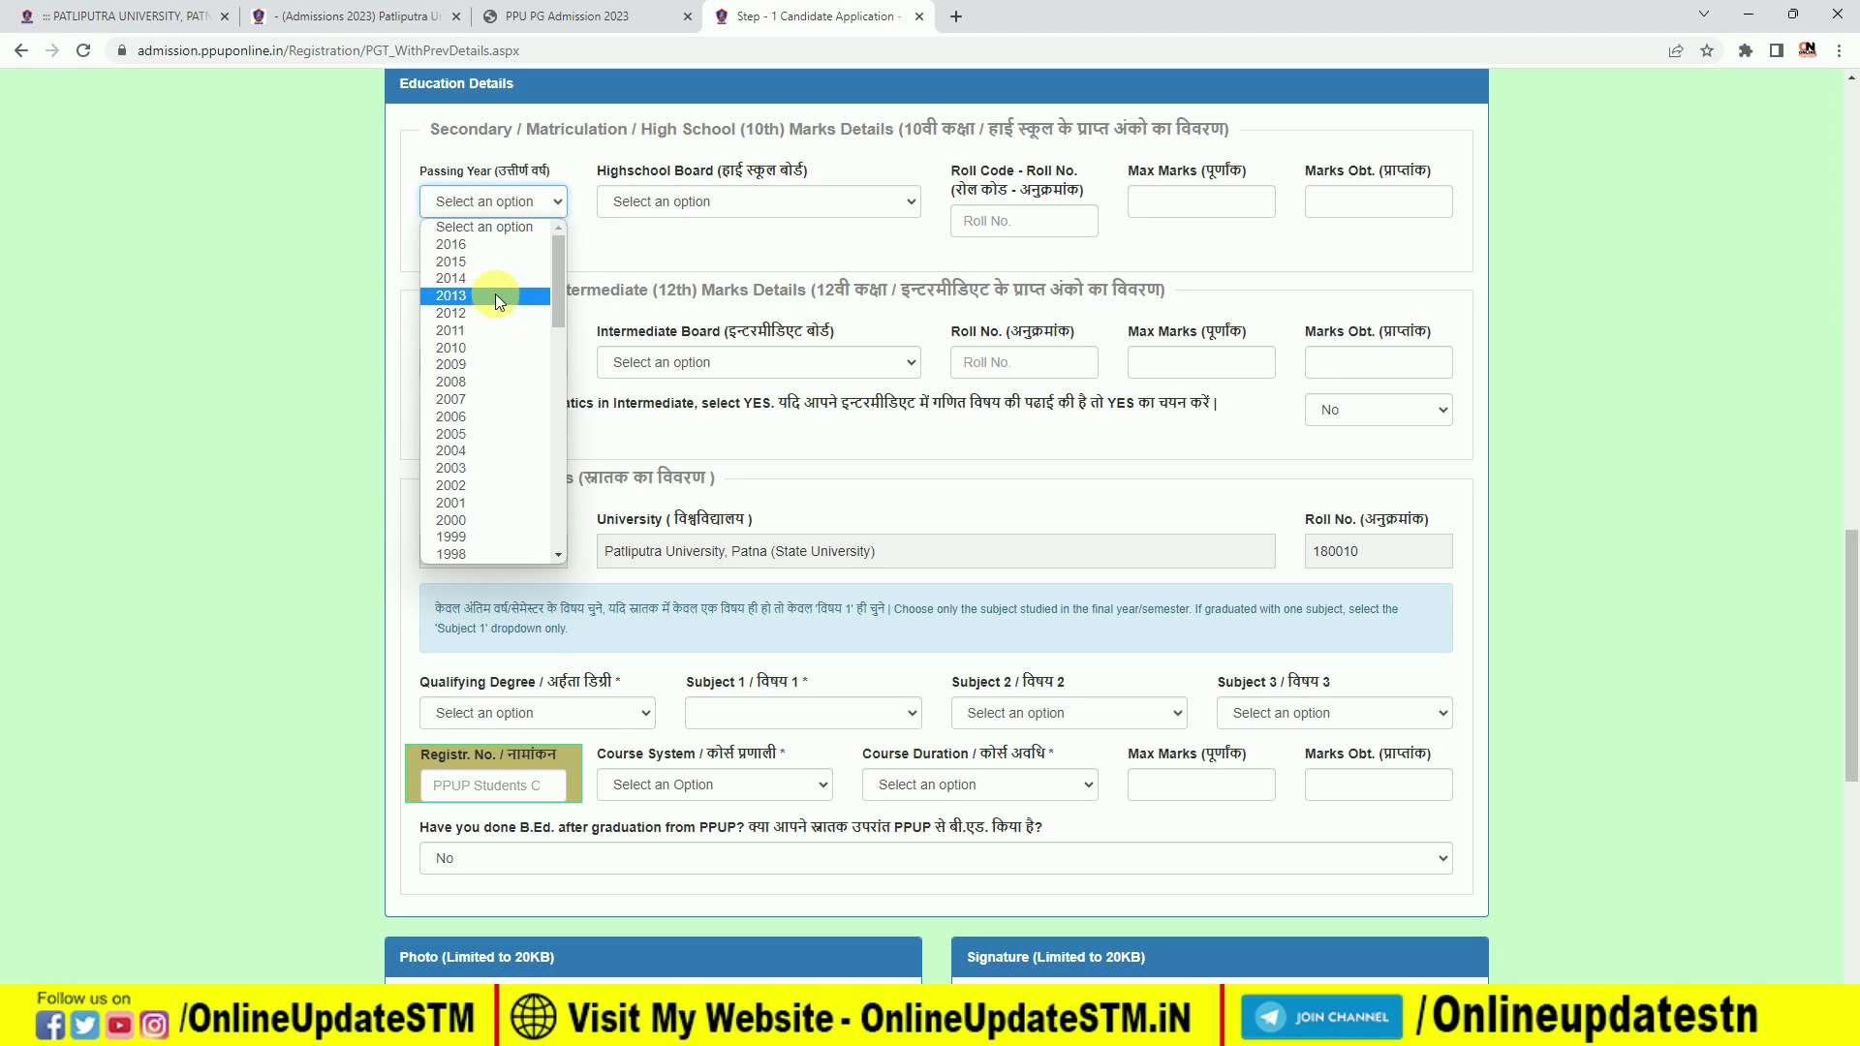
click(496, 243)
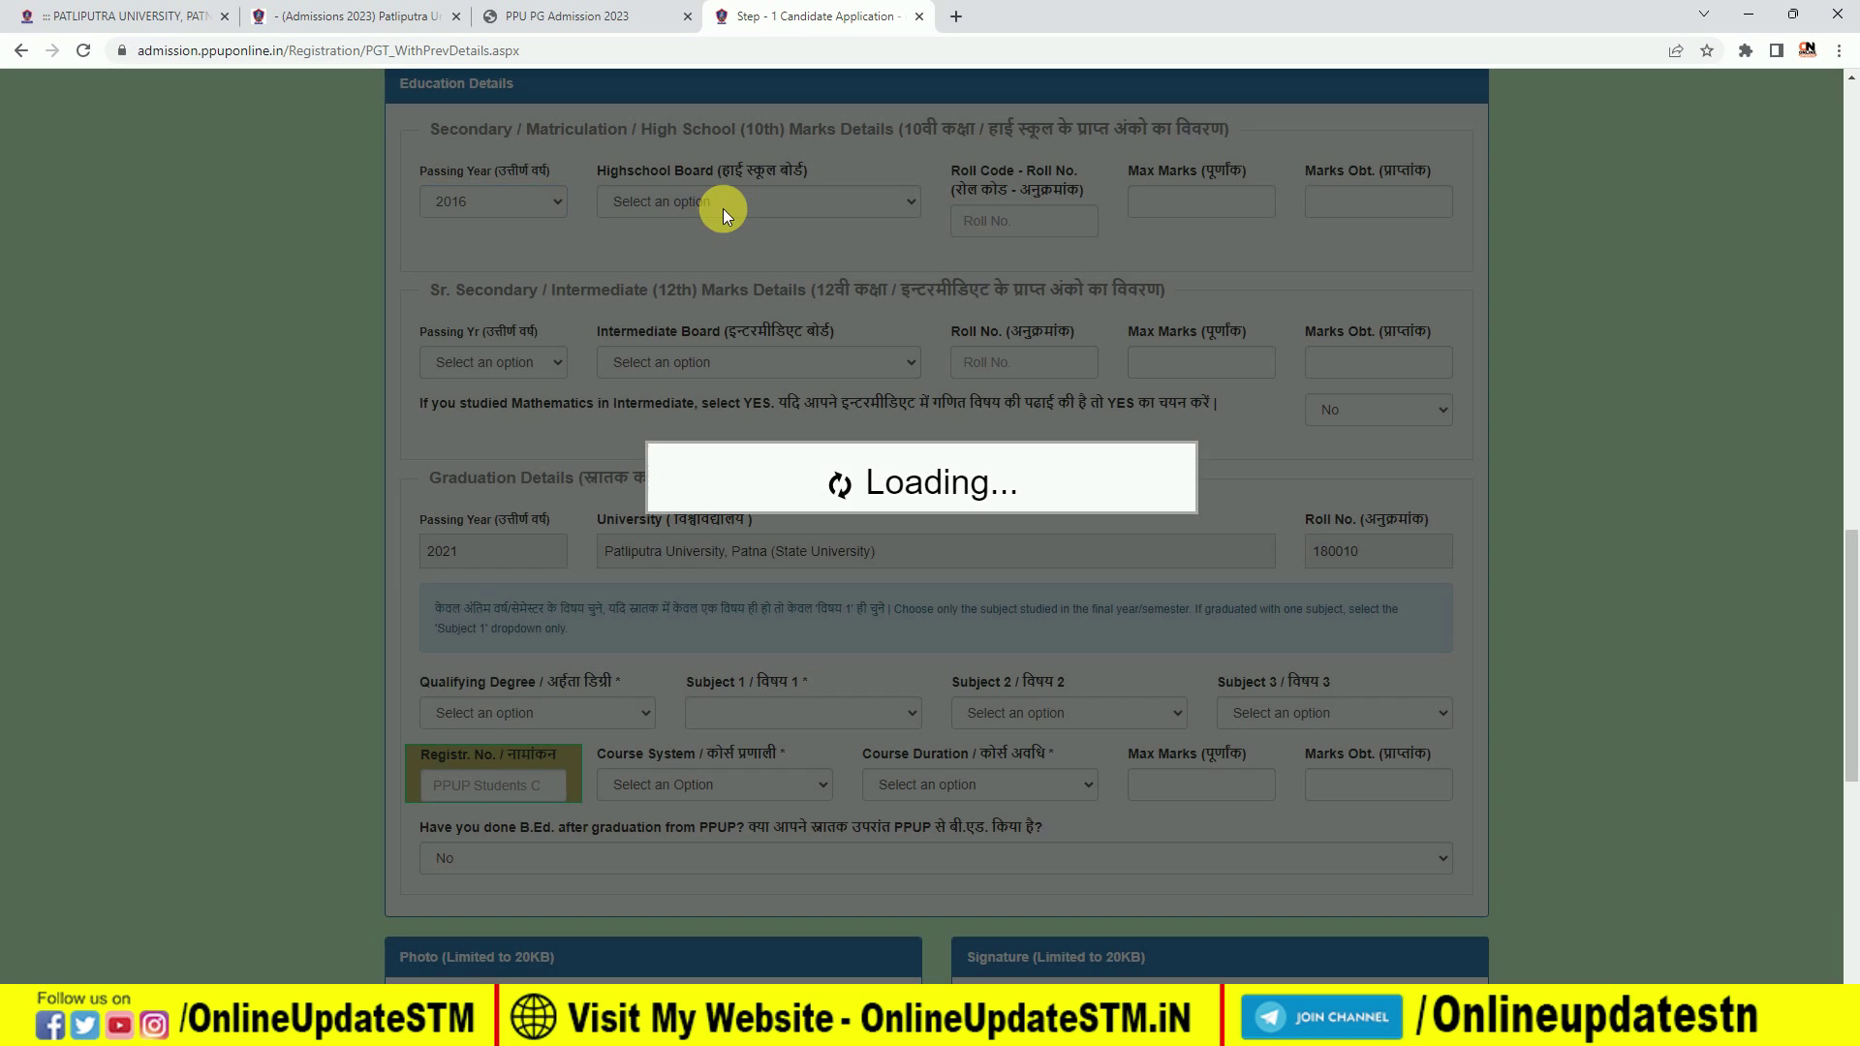
click(723, 199)
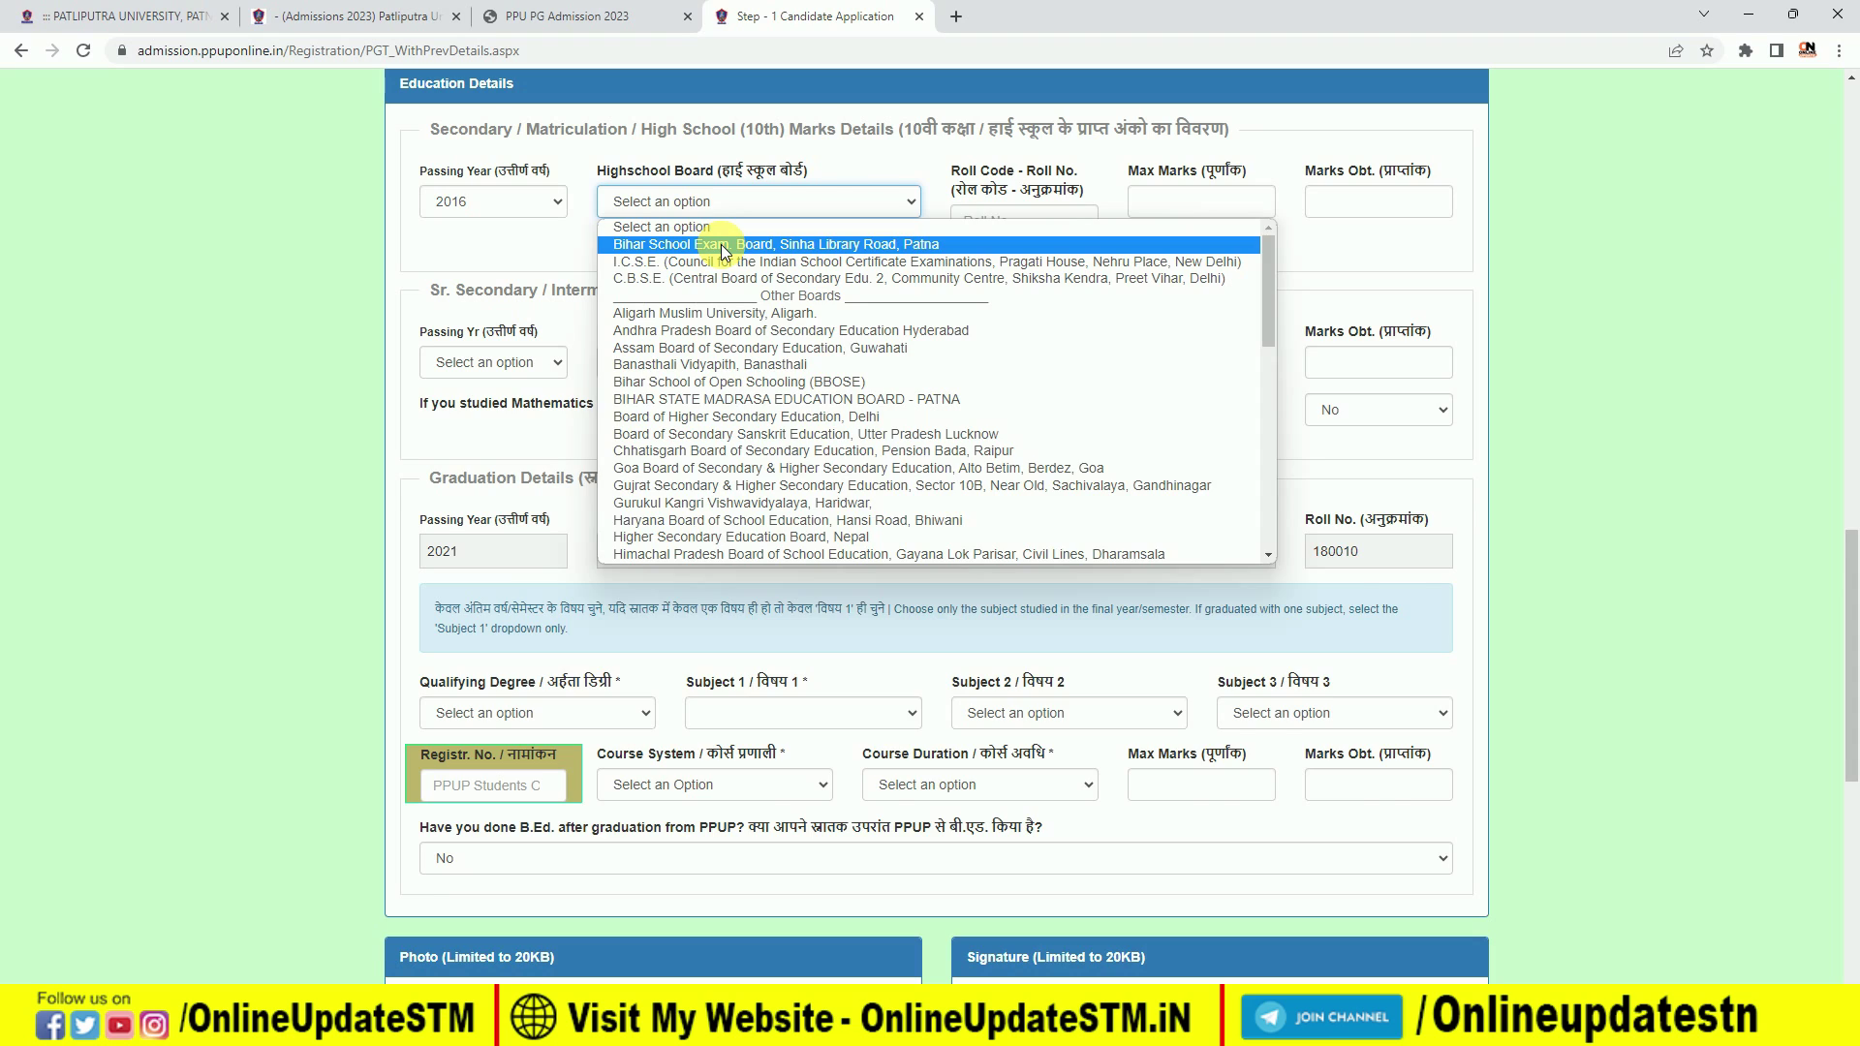
click(721, 244)
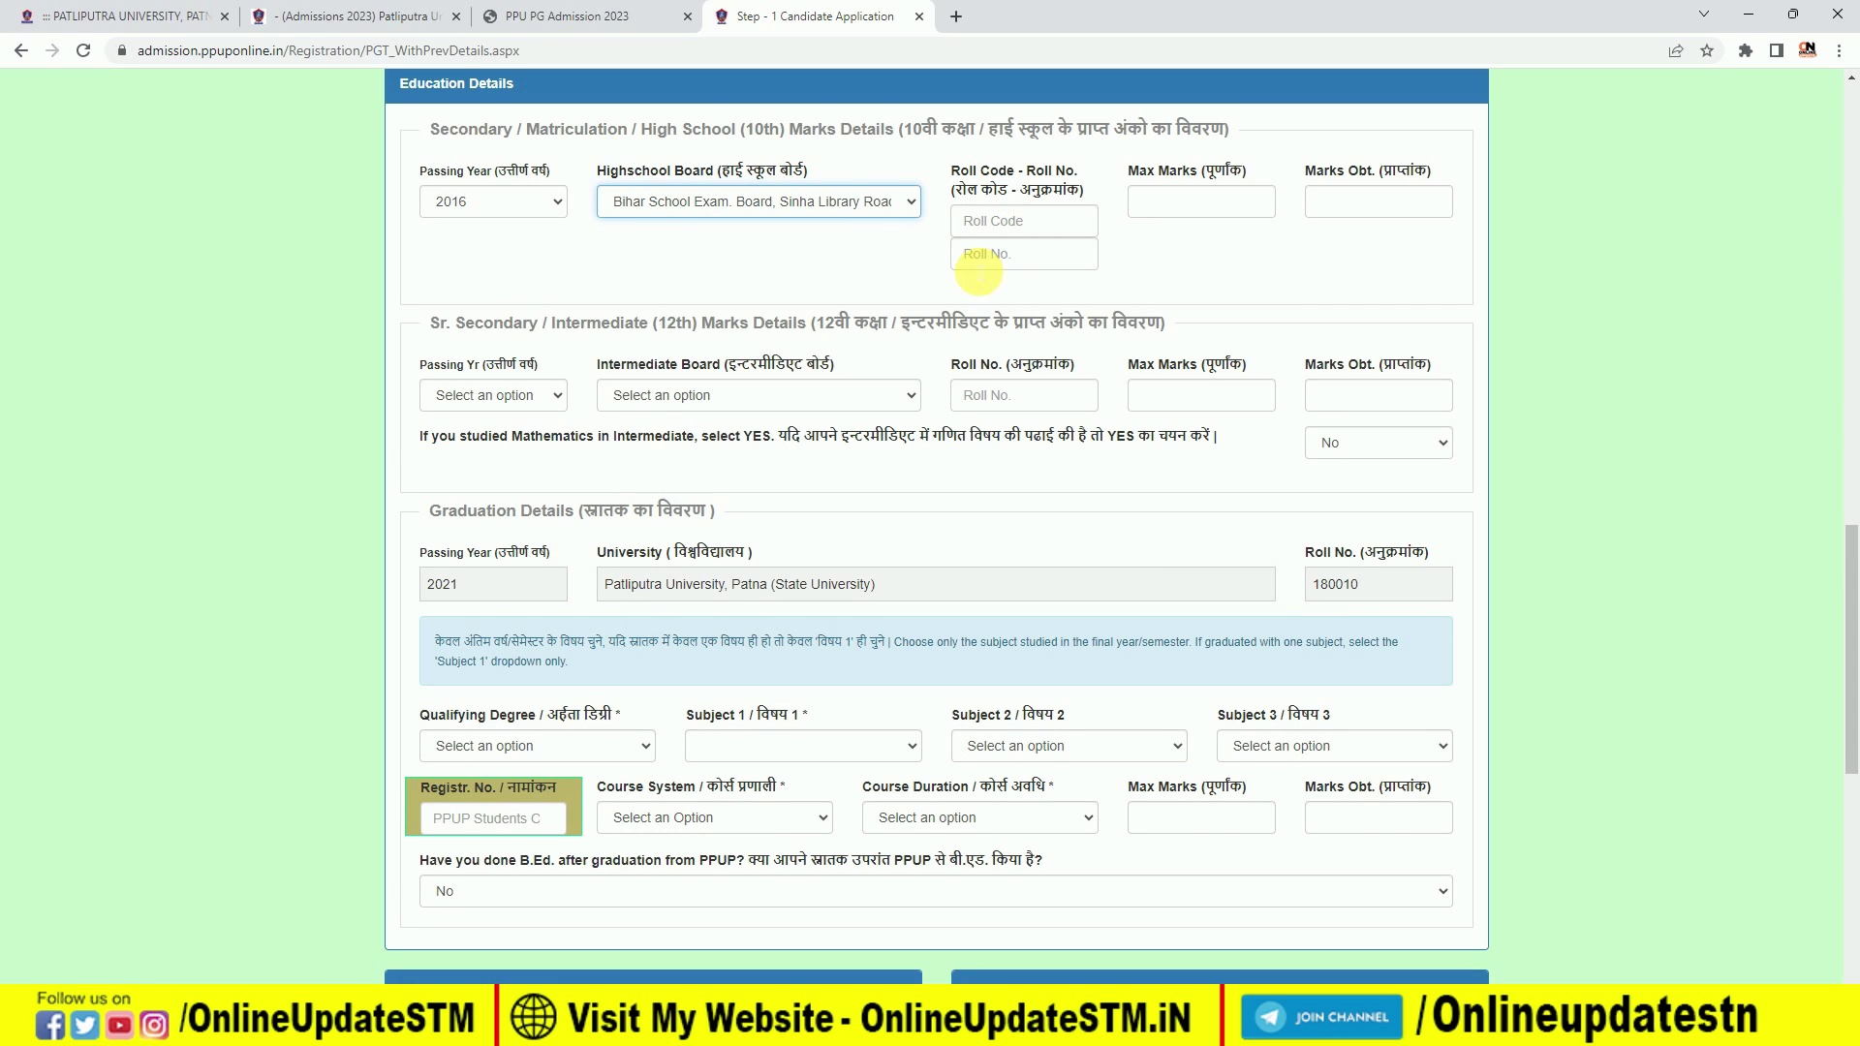
click(1169, 200)
text(500)
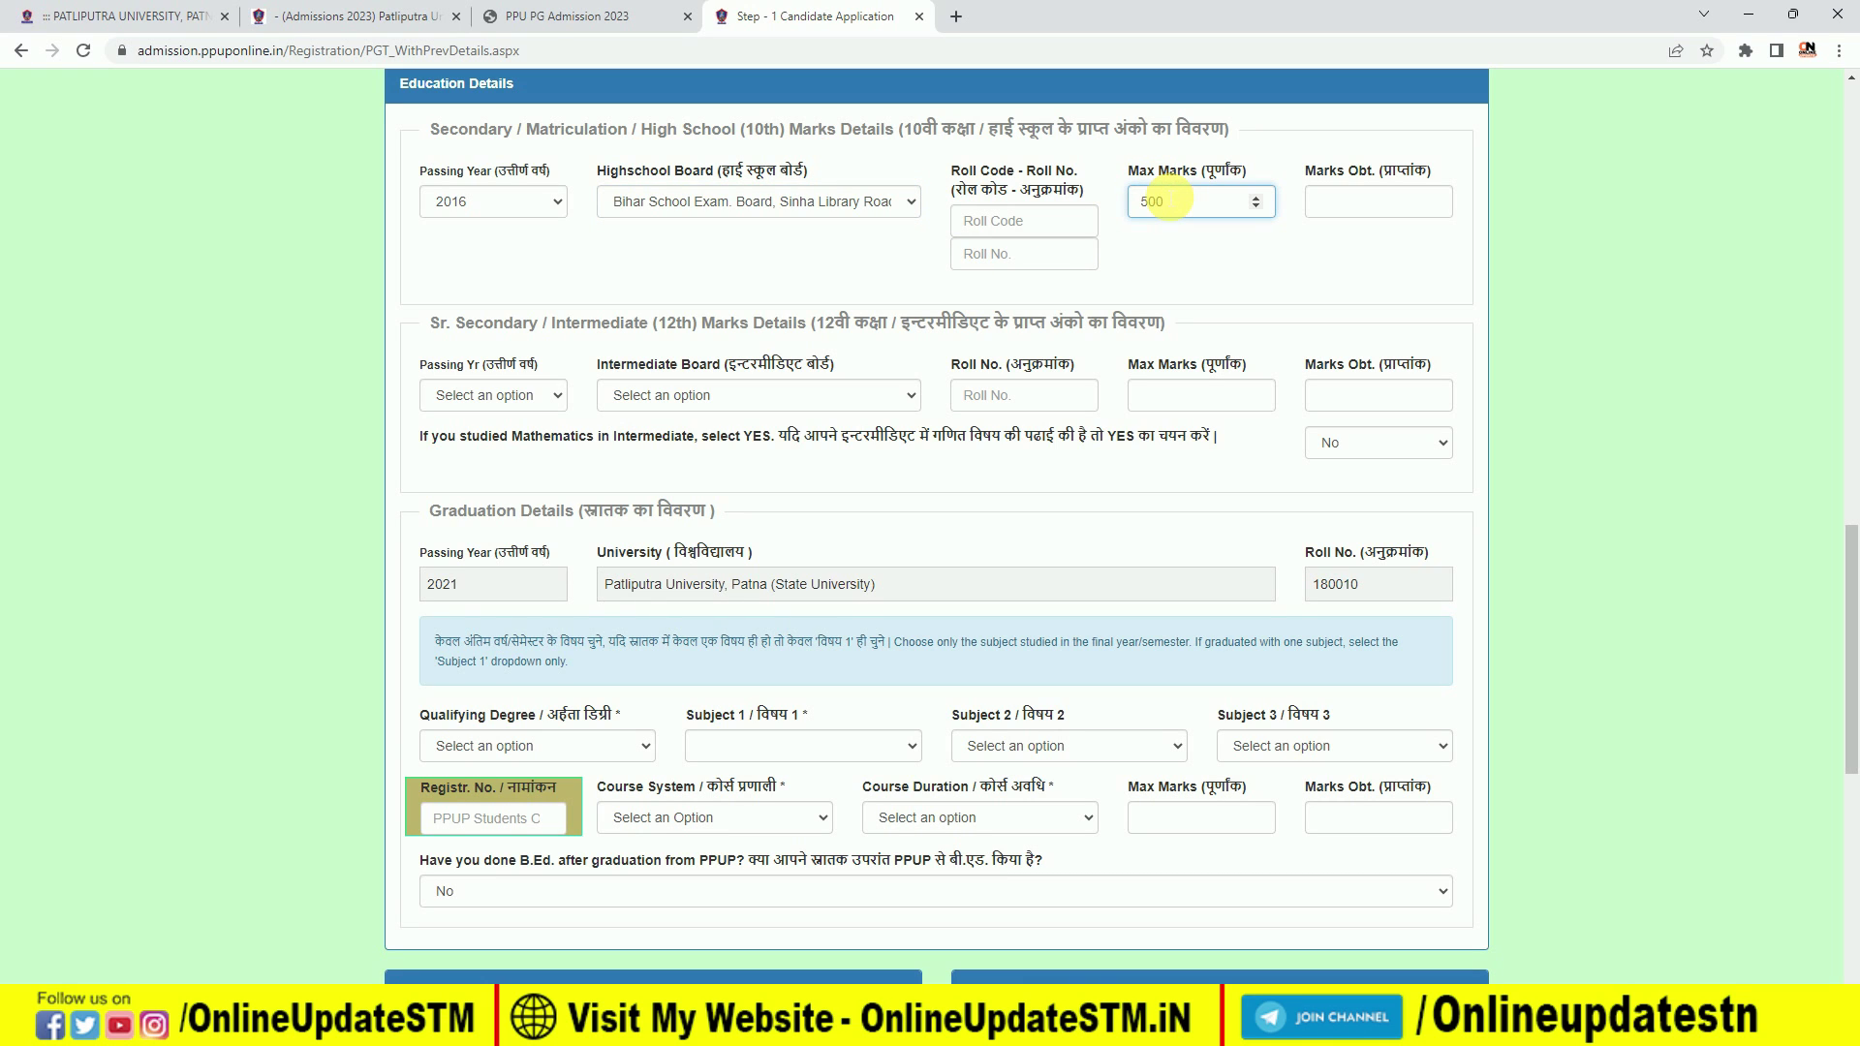
key(Tab)
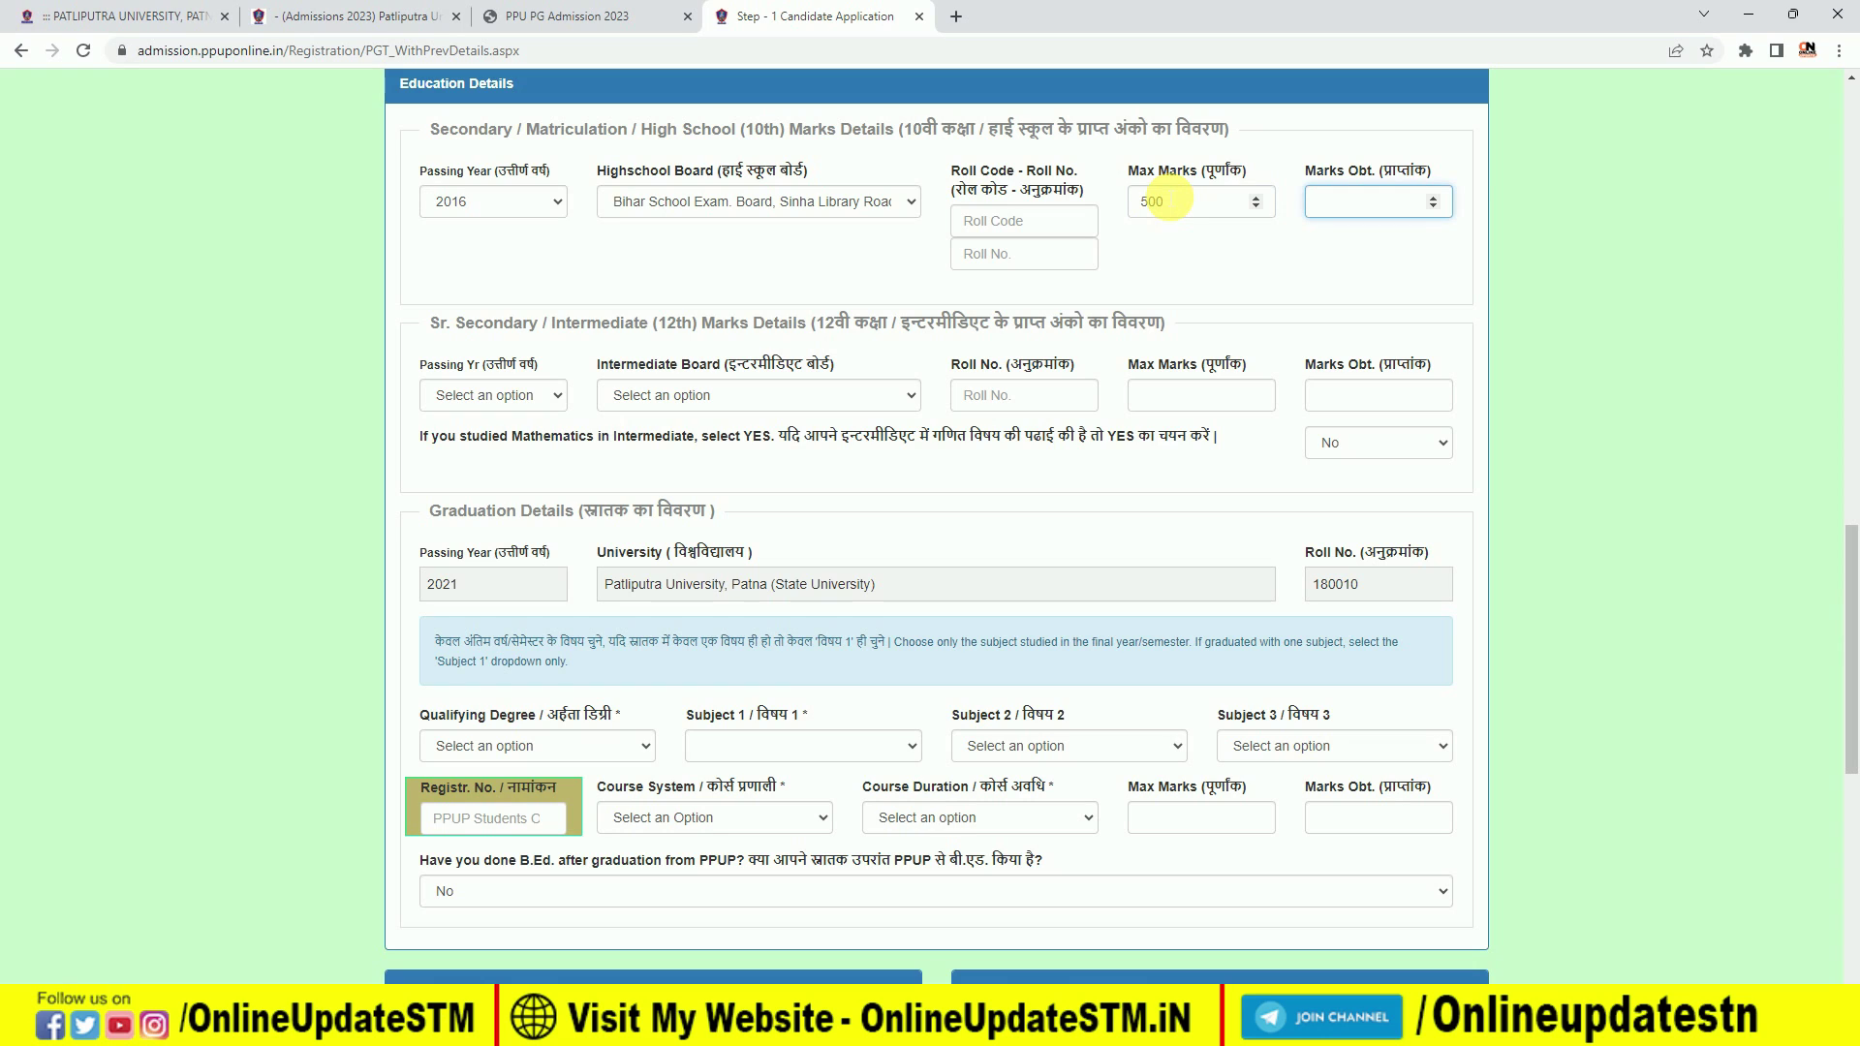
text(350)
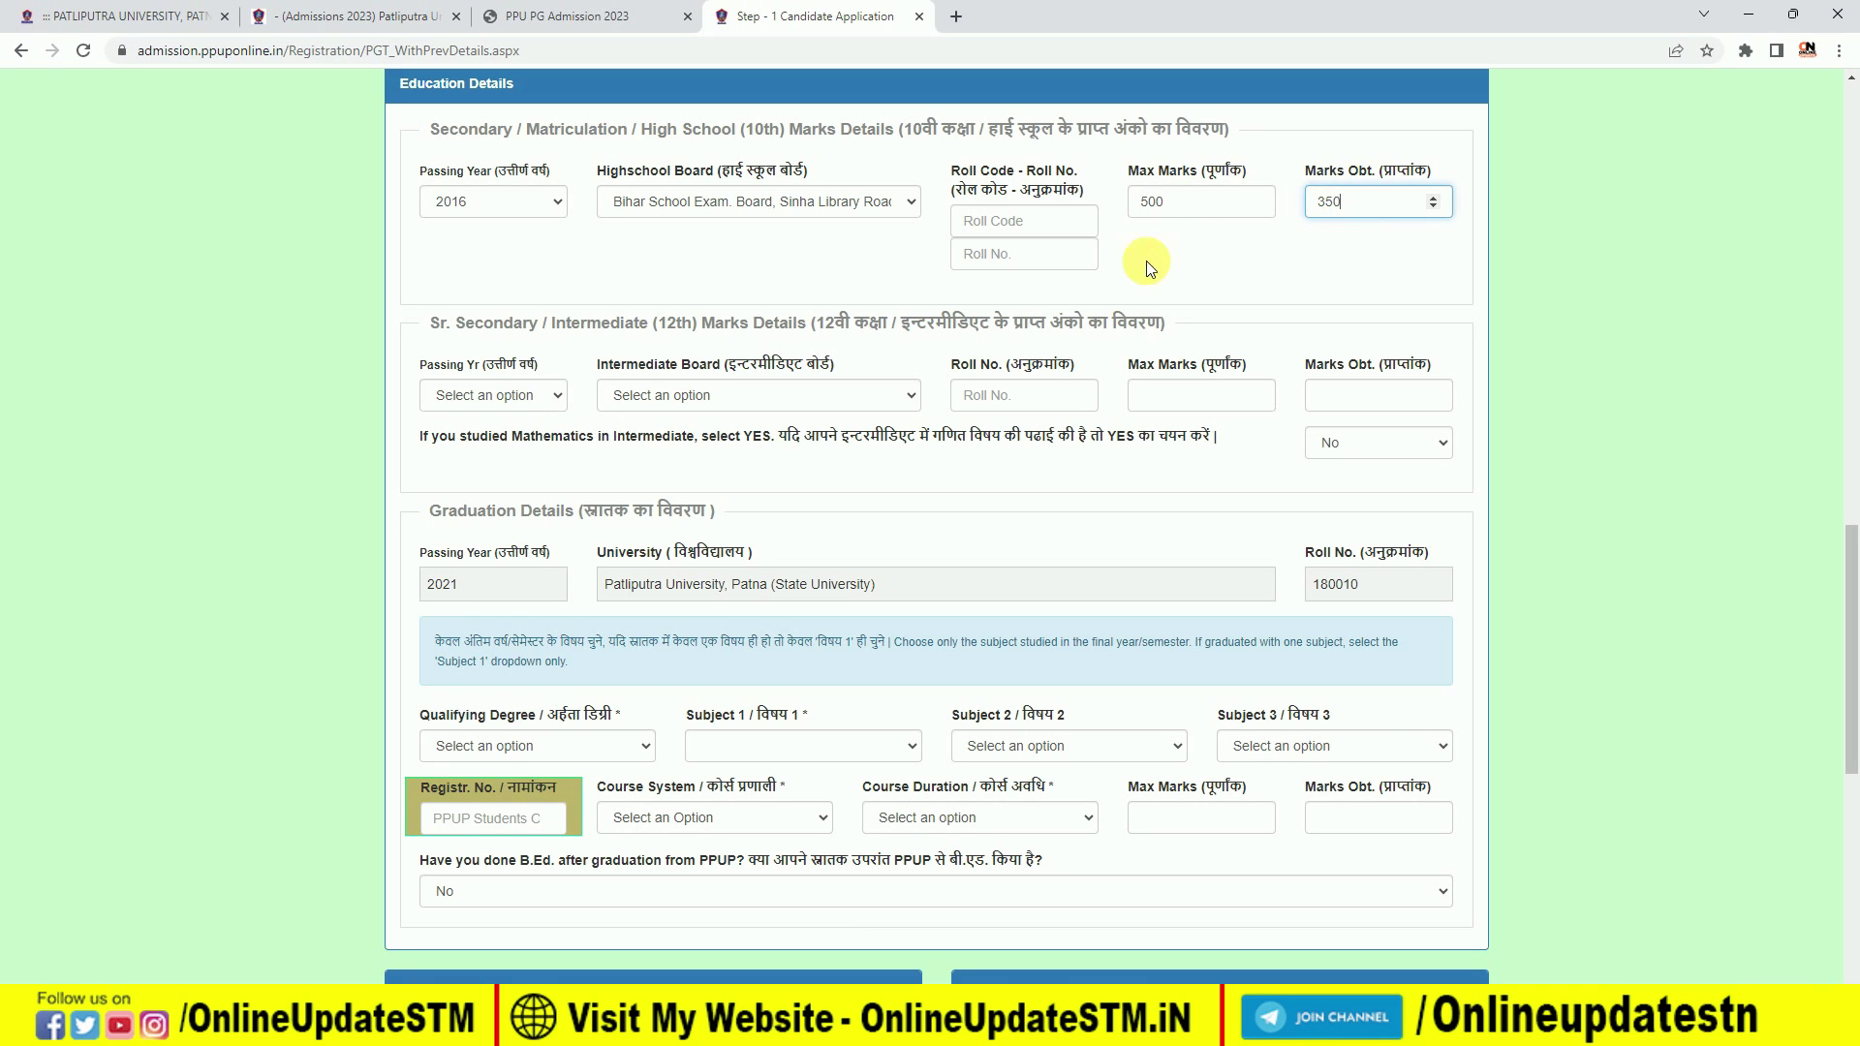
click(508, 407)
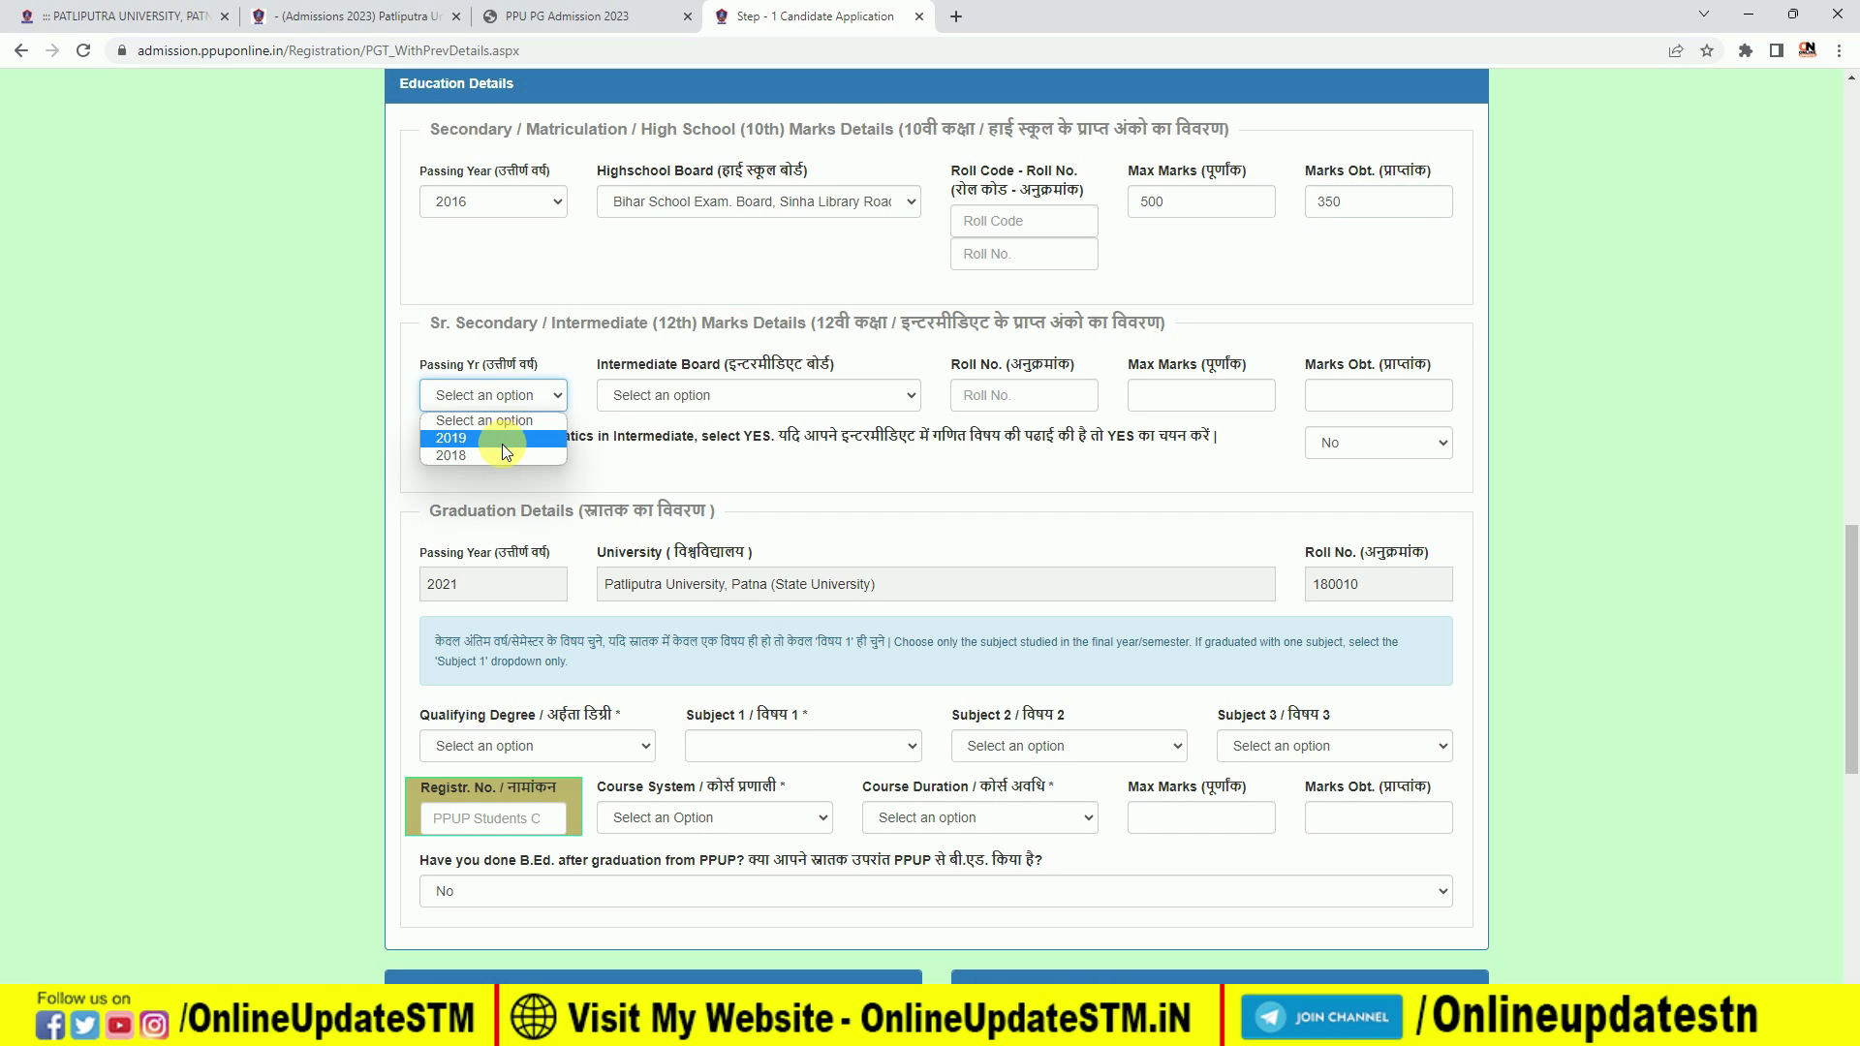
- Enter 12th details: year 2018, Bihar School Exam. Board, max 325, obtained 500, Mathematics Yes
click(502, 455)
click(758, 397)
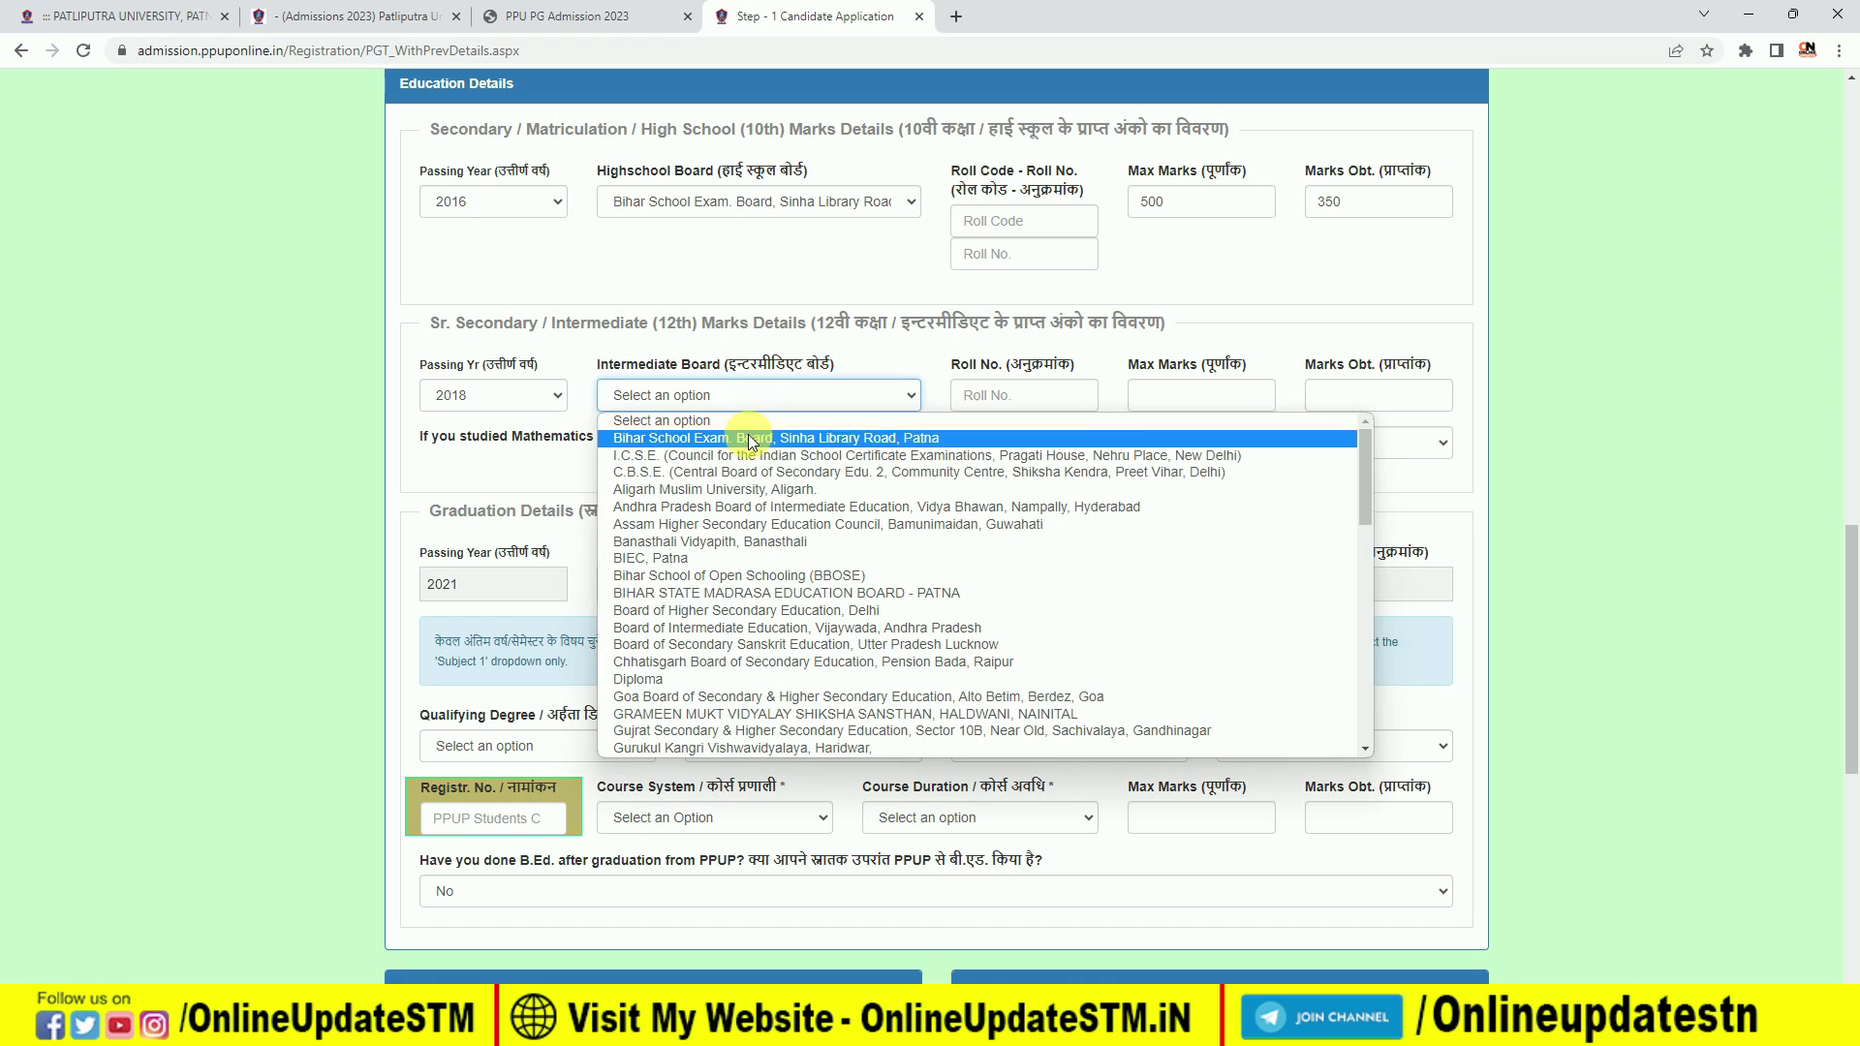
click(748, 442)
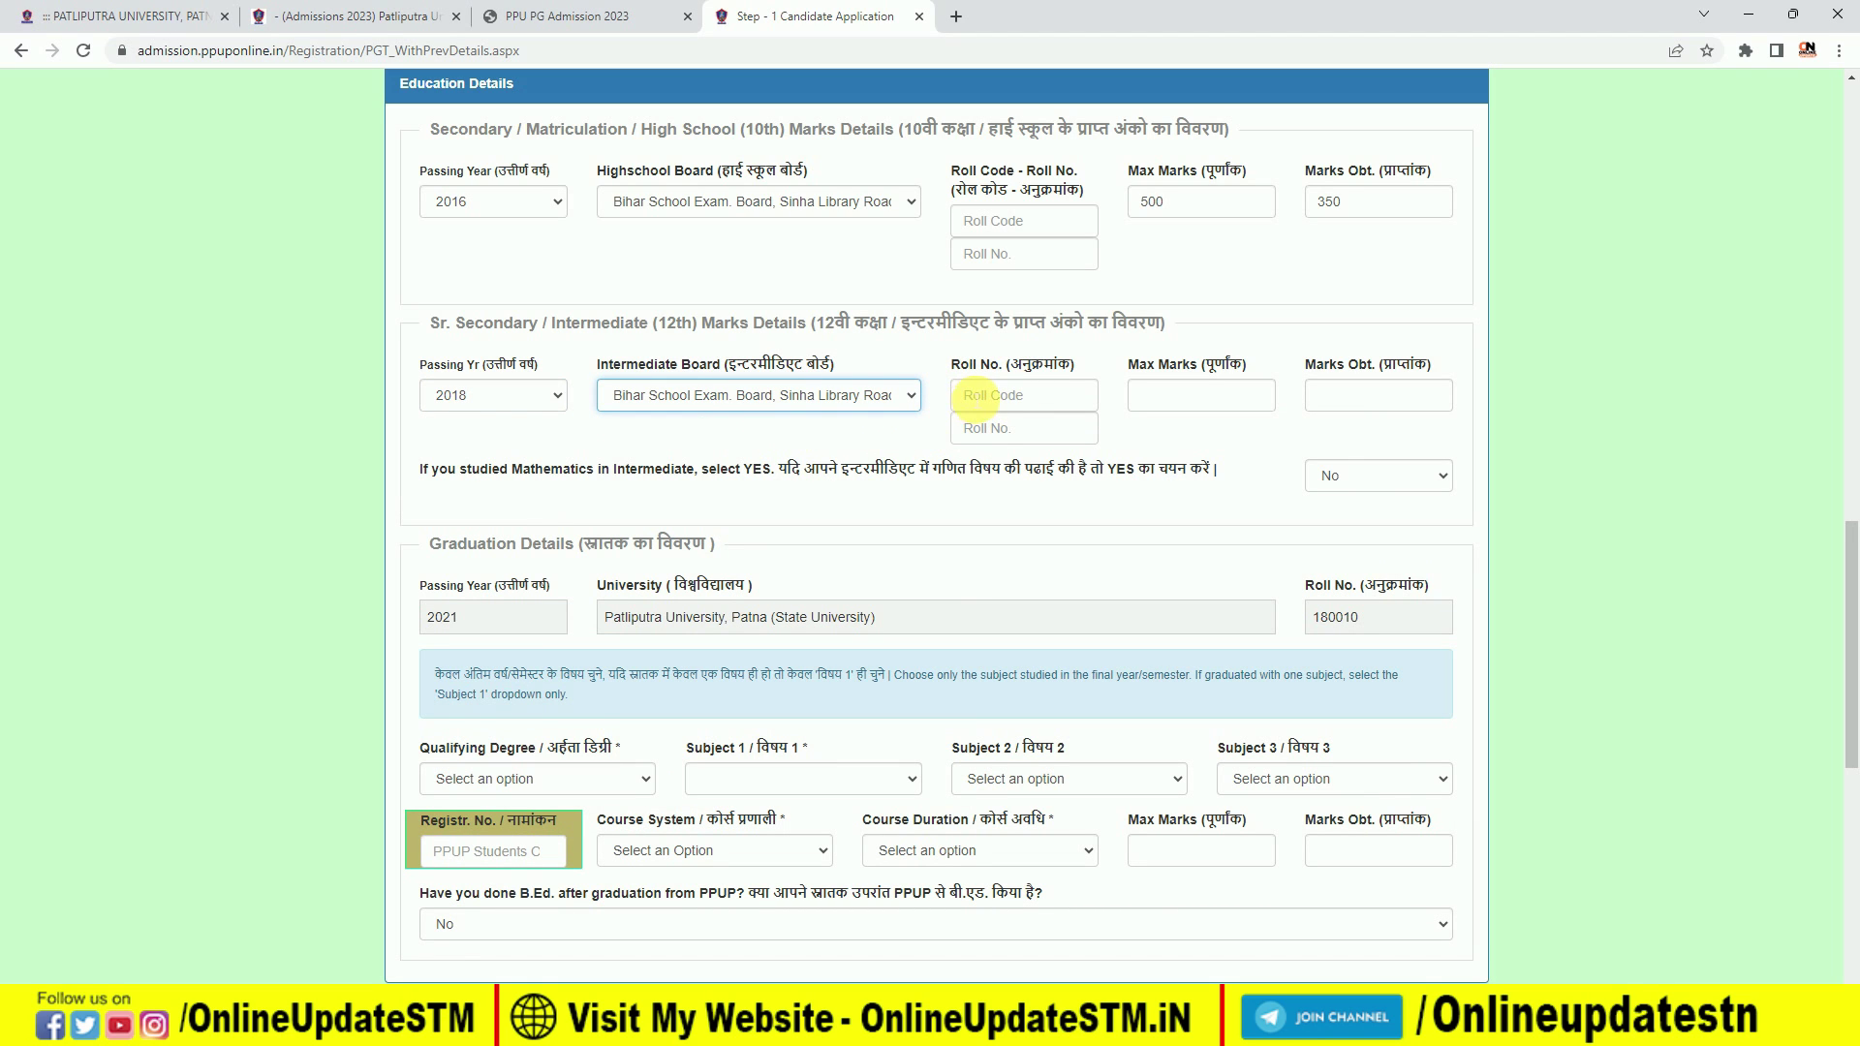
click(1189, 396)
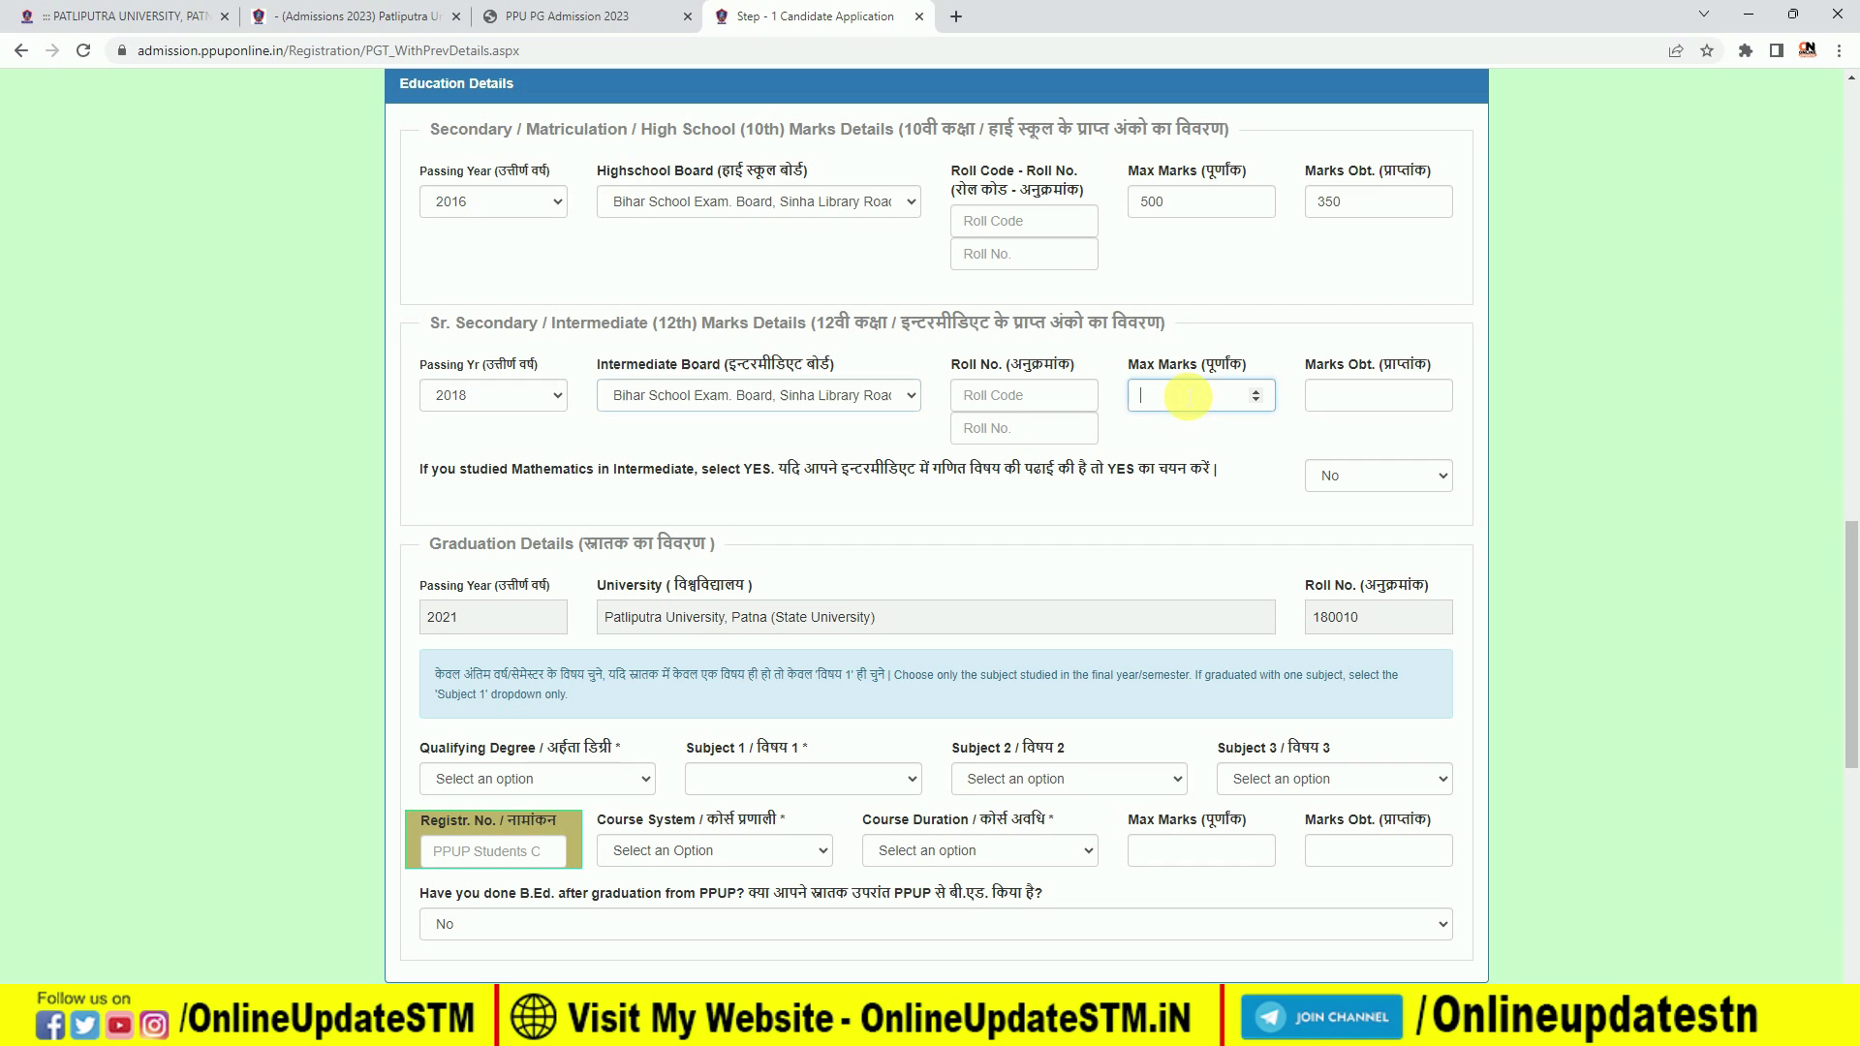
text(325)
key(Tab)
text(500)
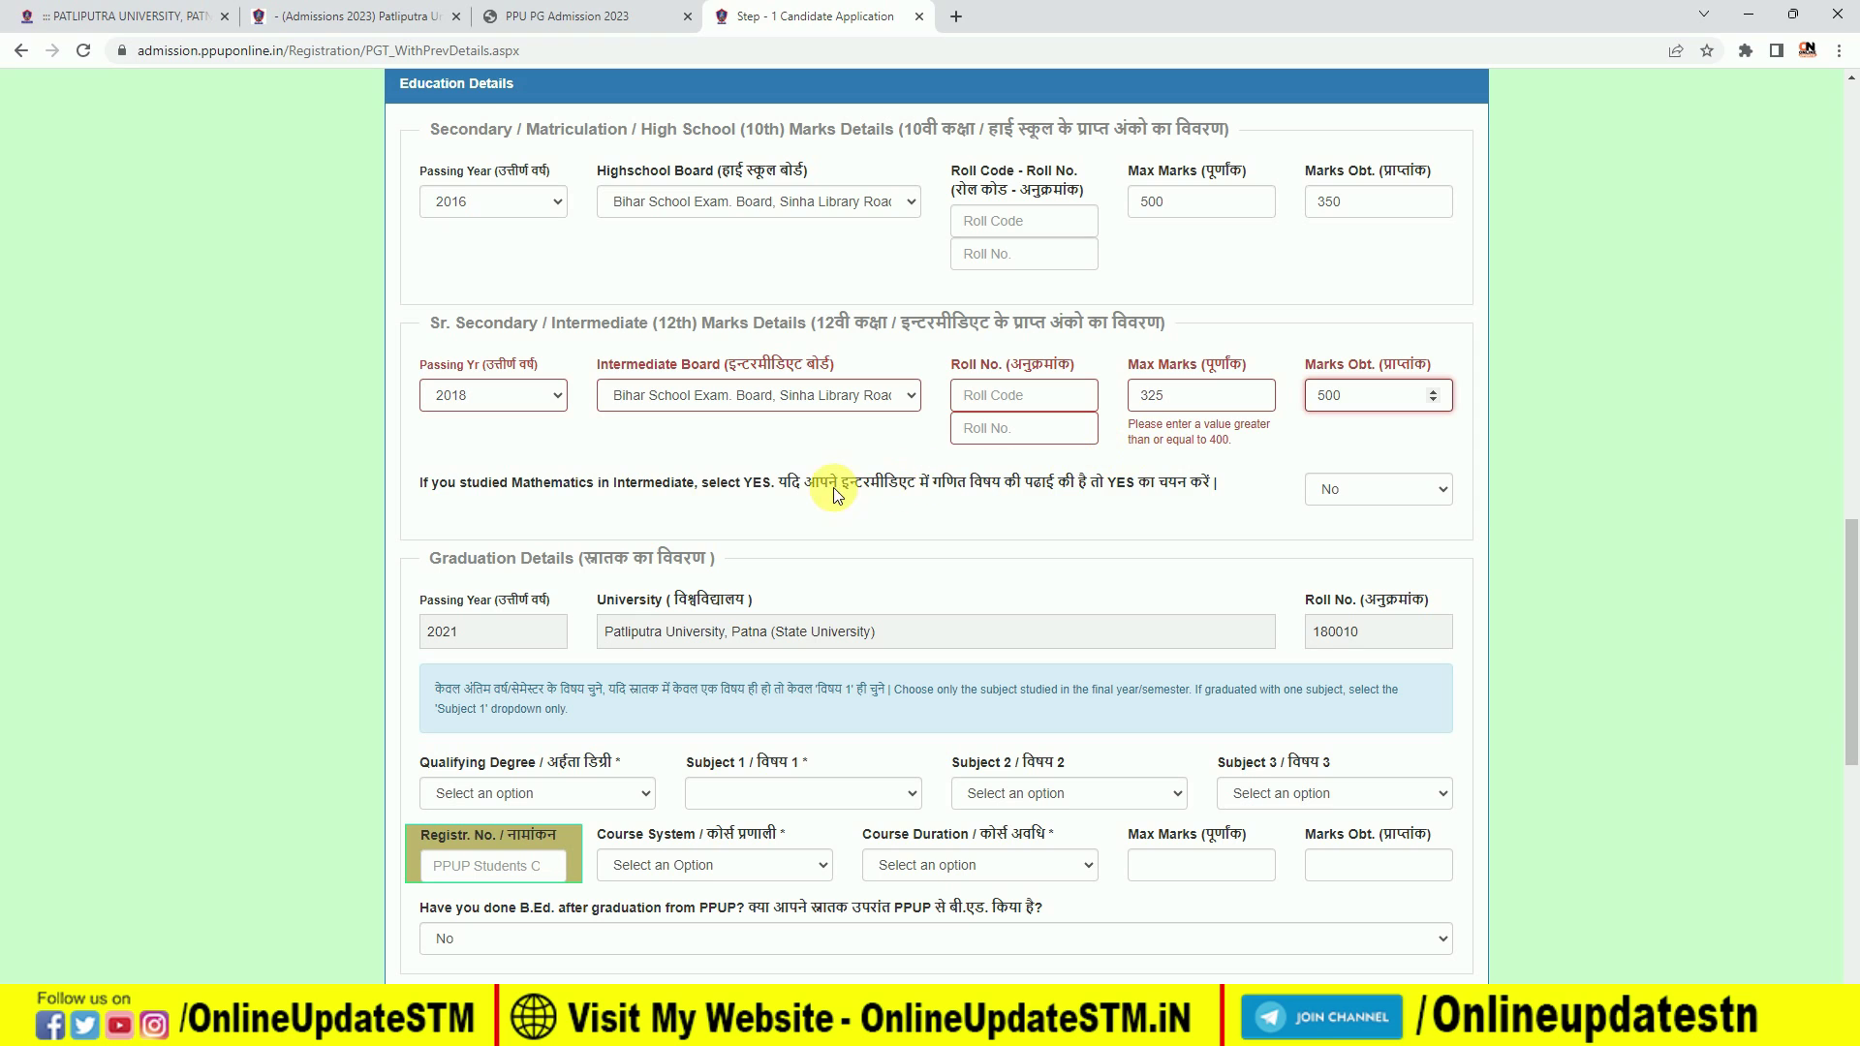
click(733, 486)
drag(733, 486, 1182, 488)
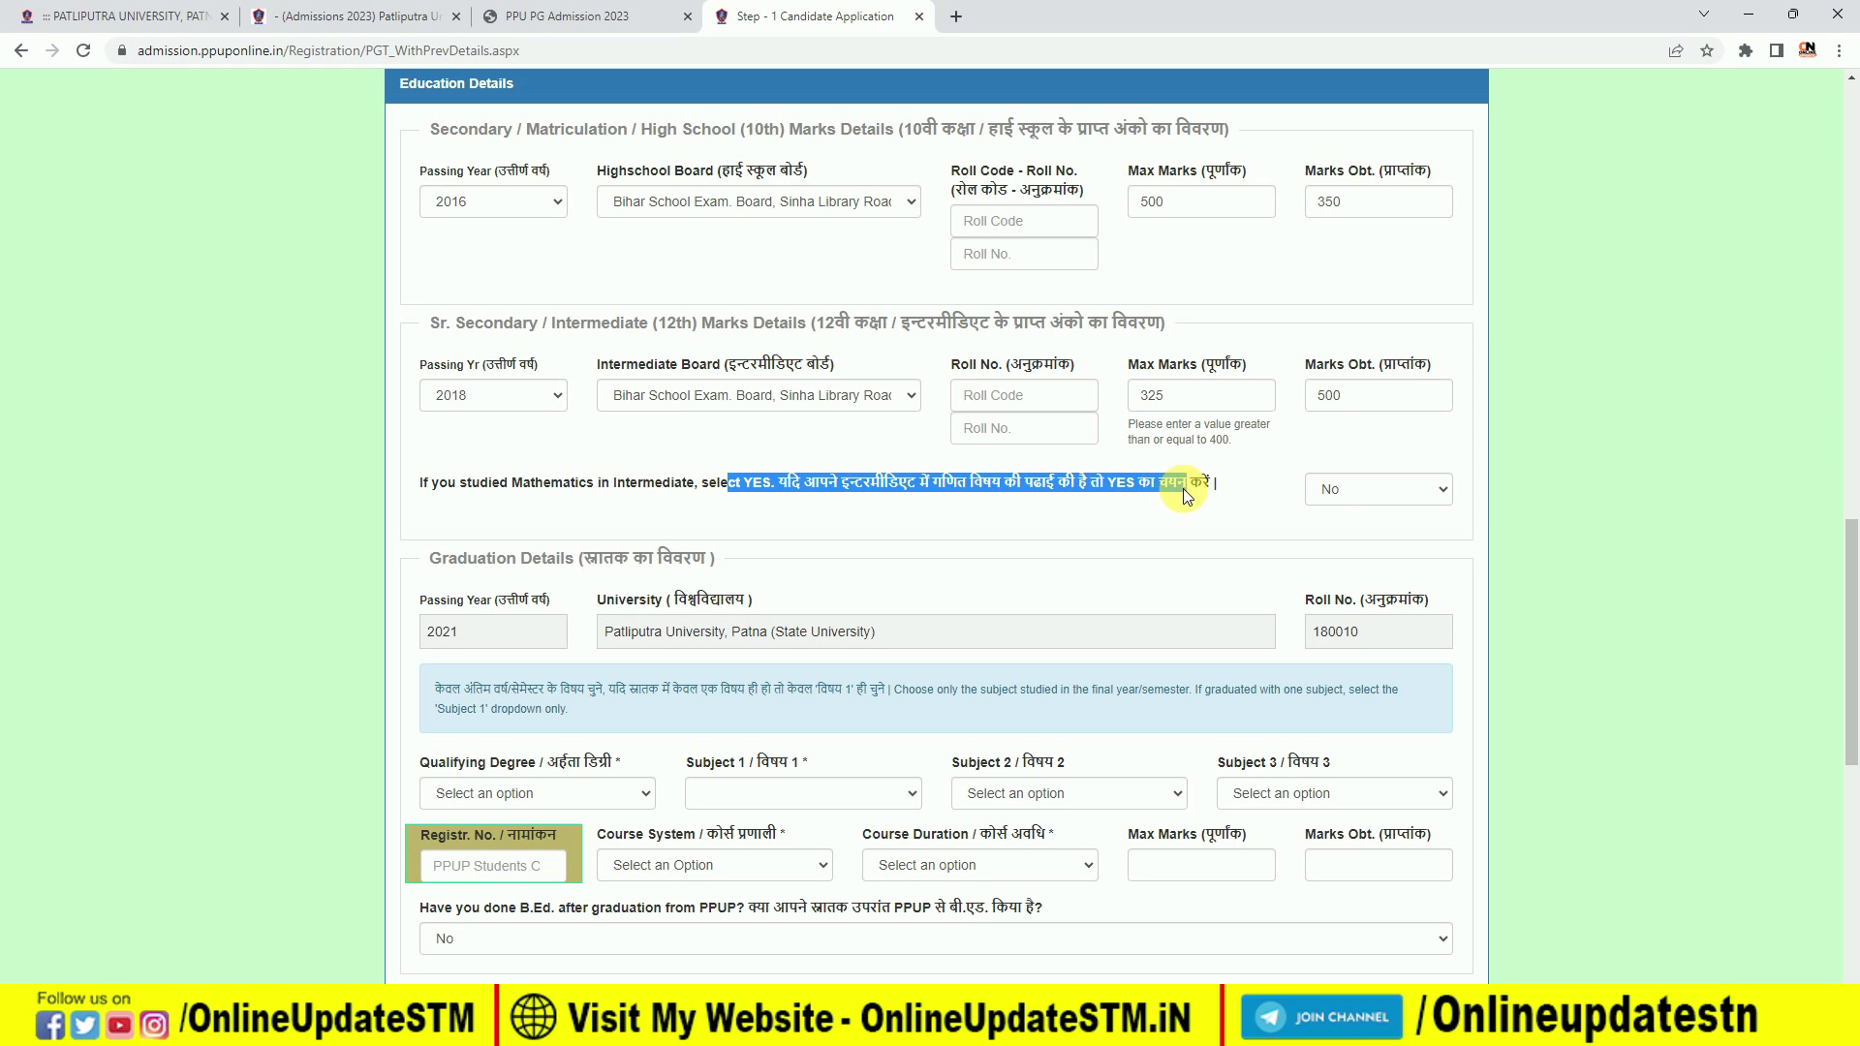
click(1338, 484)
click(1356, 532)
click(1216, 503)
scroll(984, 505, down, 3)
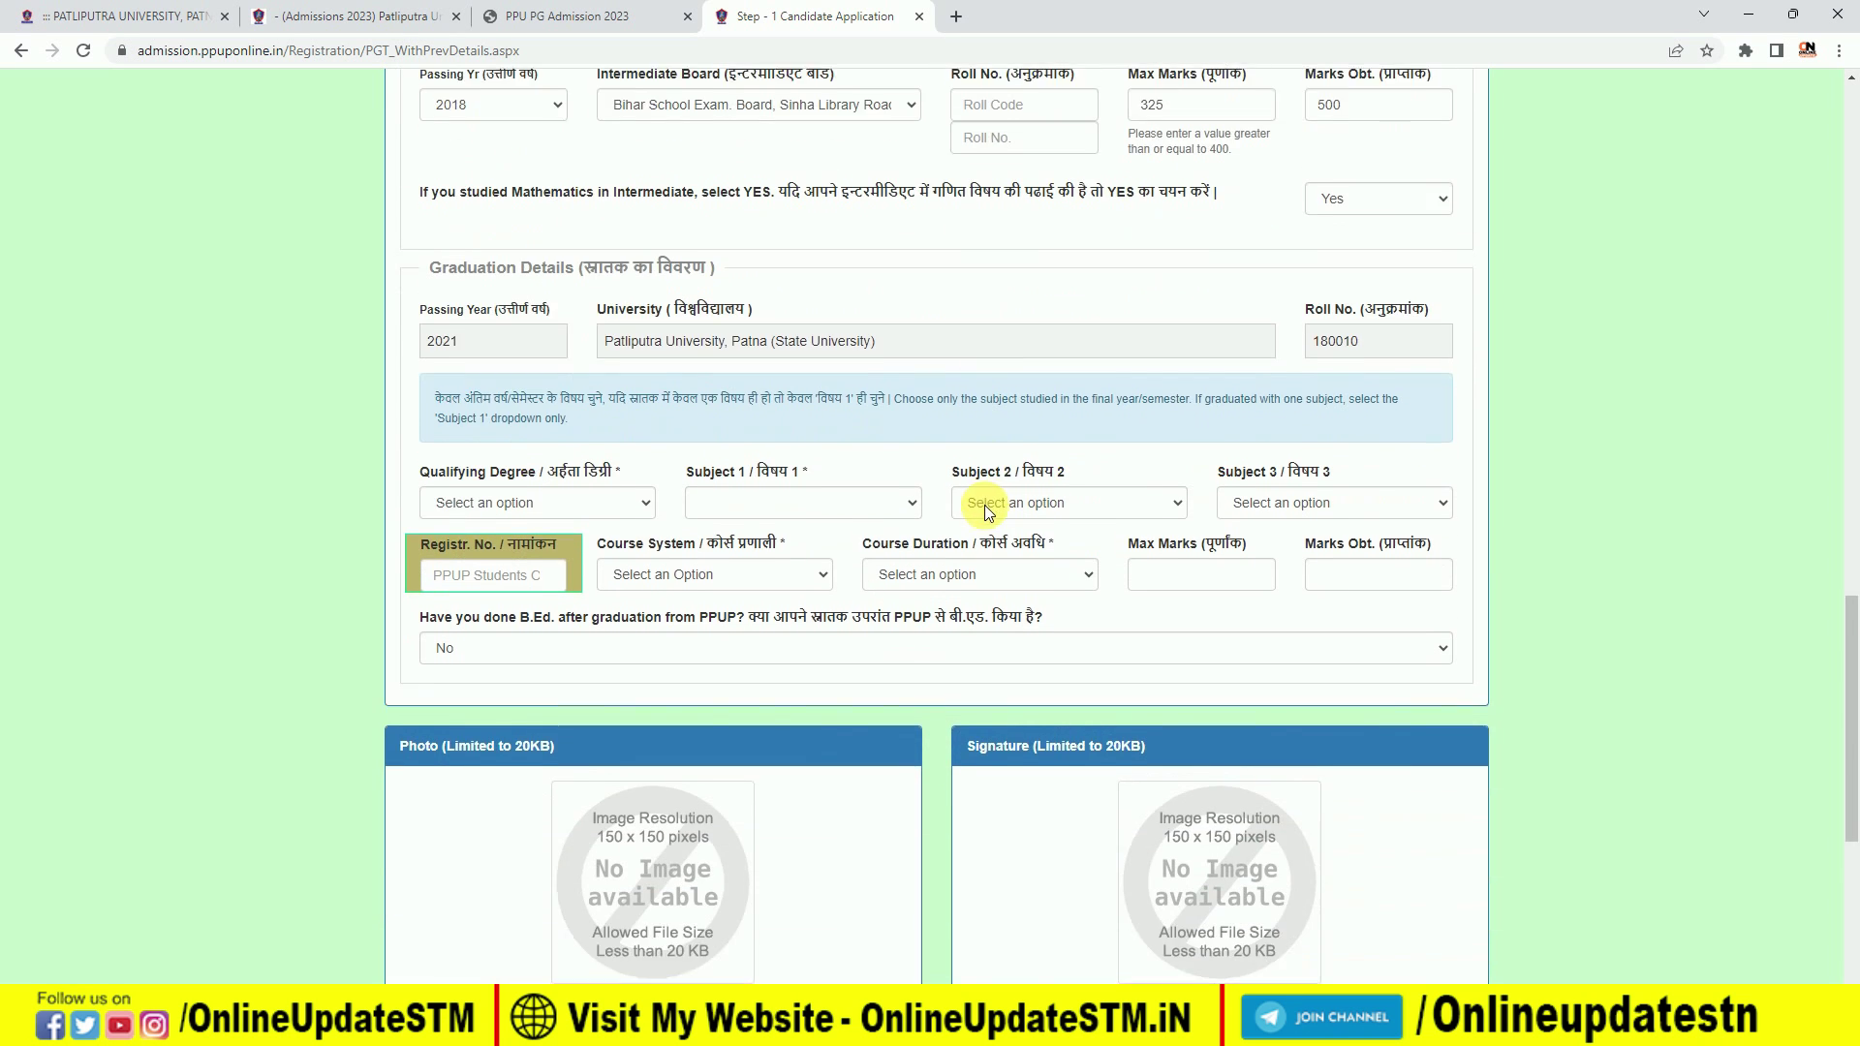
- Select B.A. History (Major) as the qualifying degree and History as Subject 1
scroll(987, 512, down, 1)
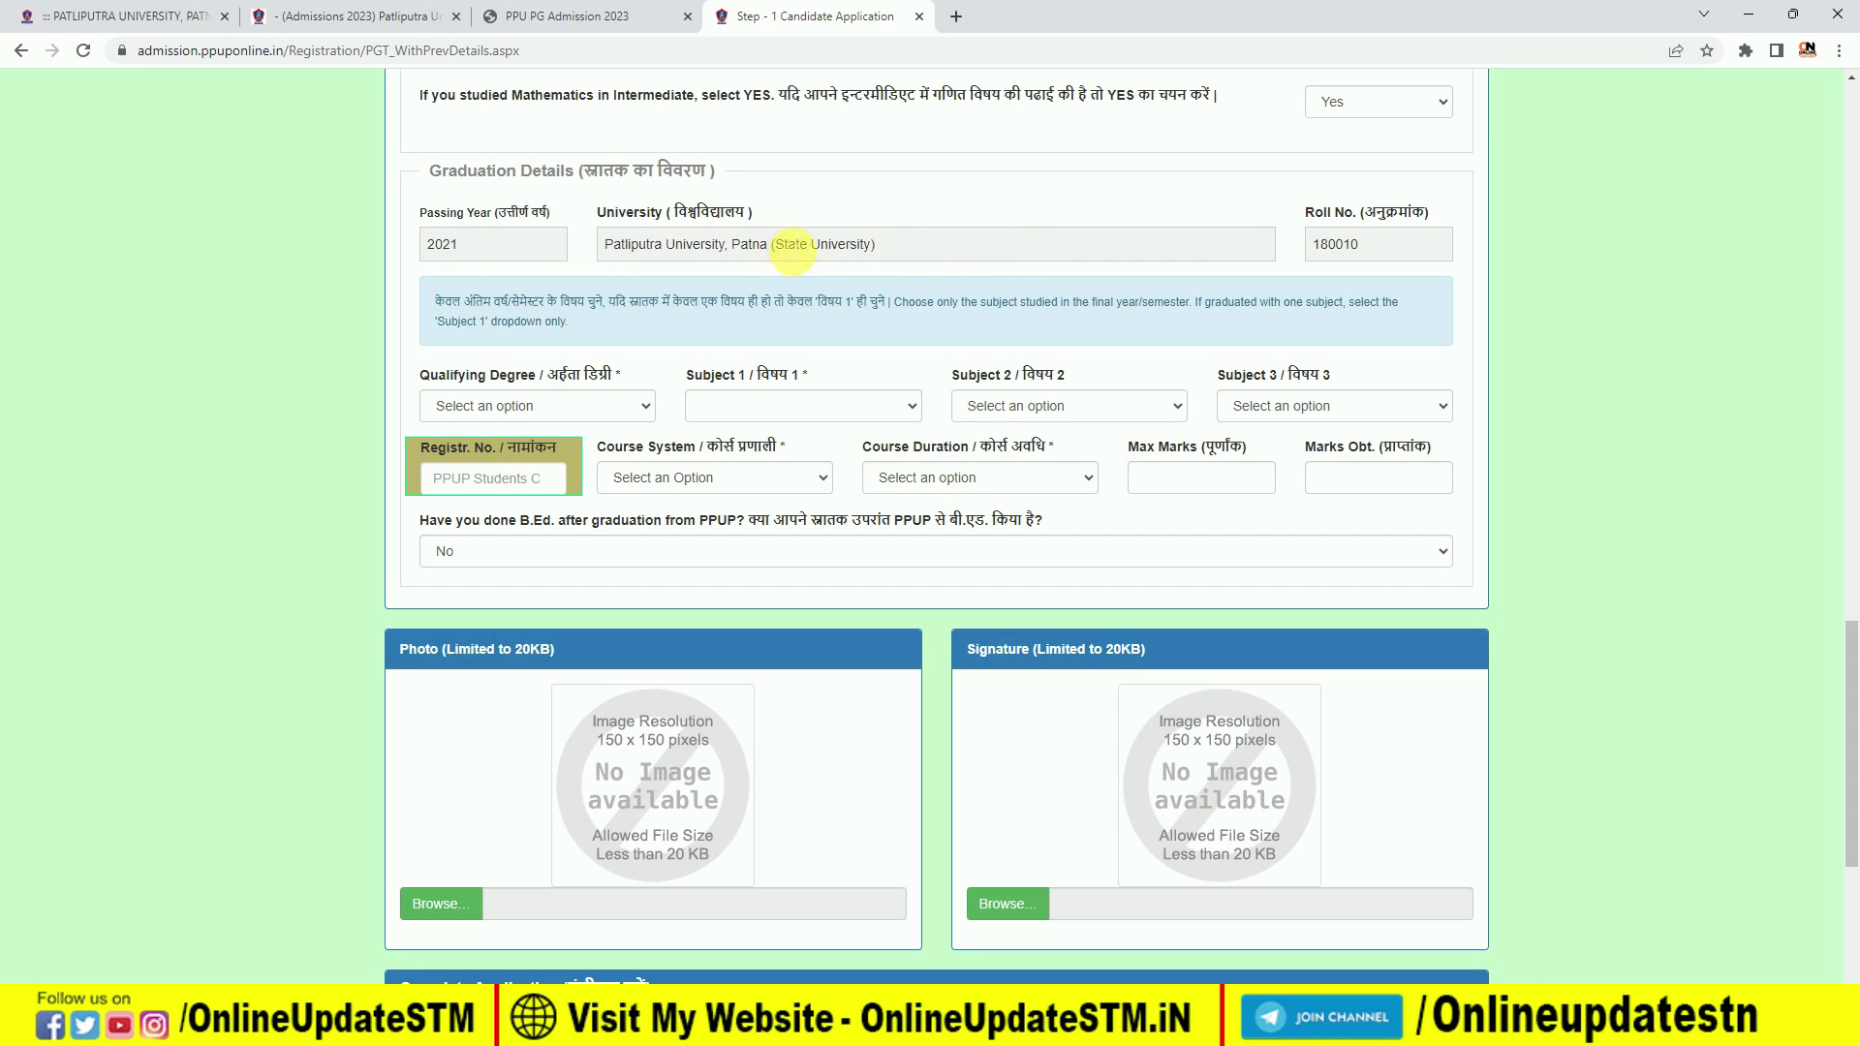
scroll(1355, 252, down, 2)
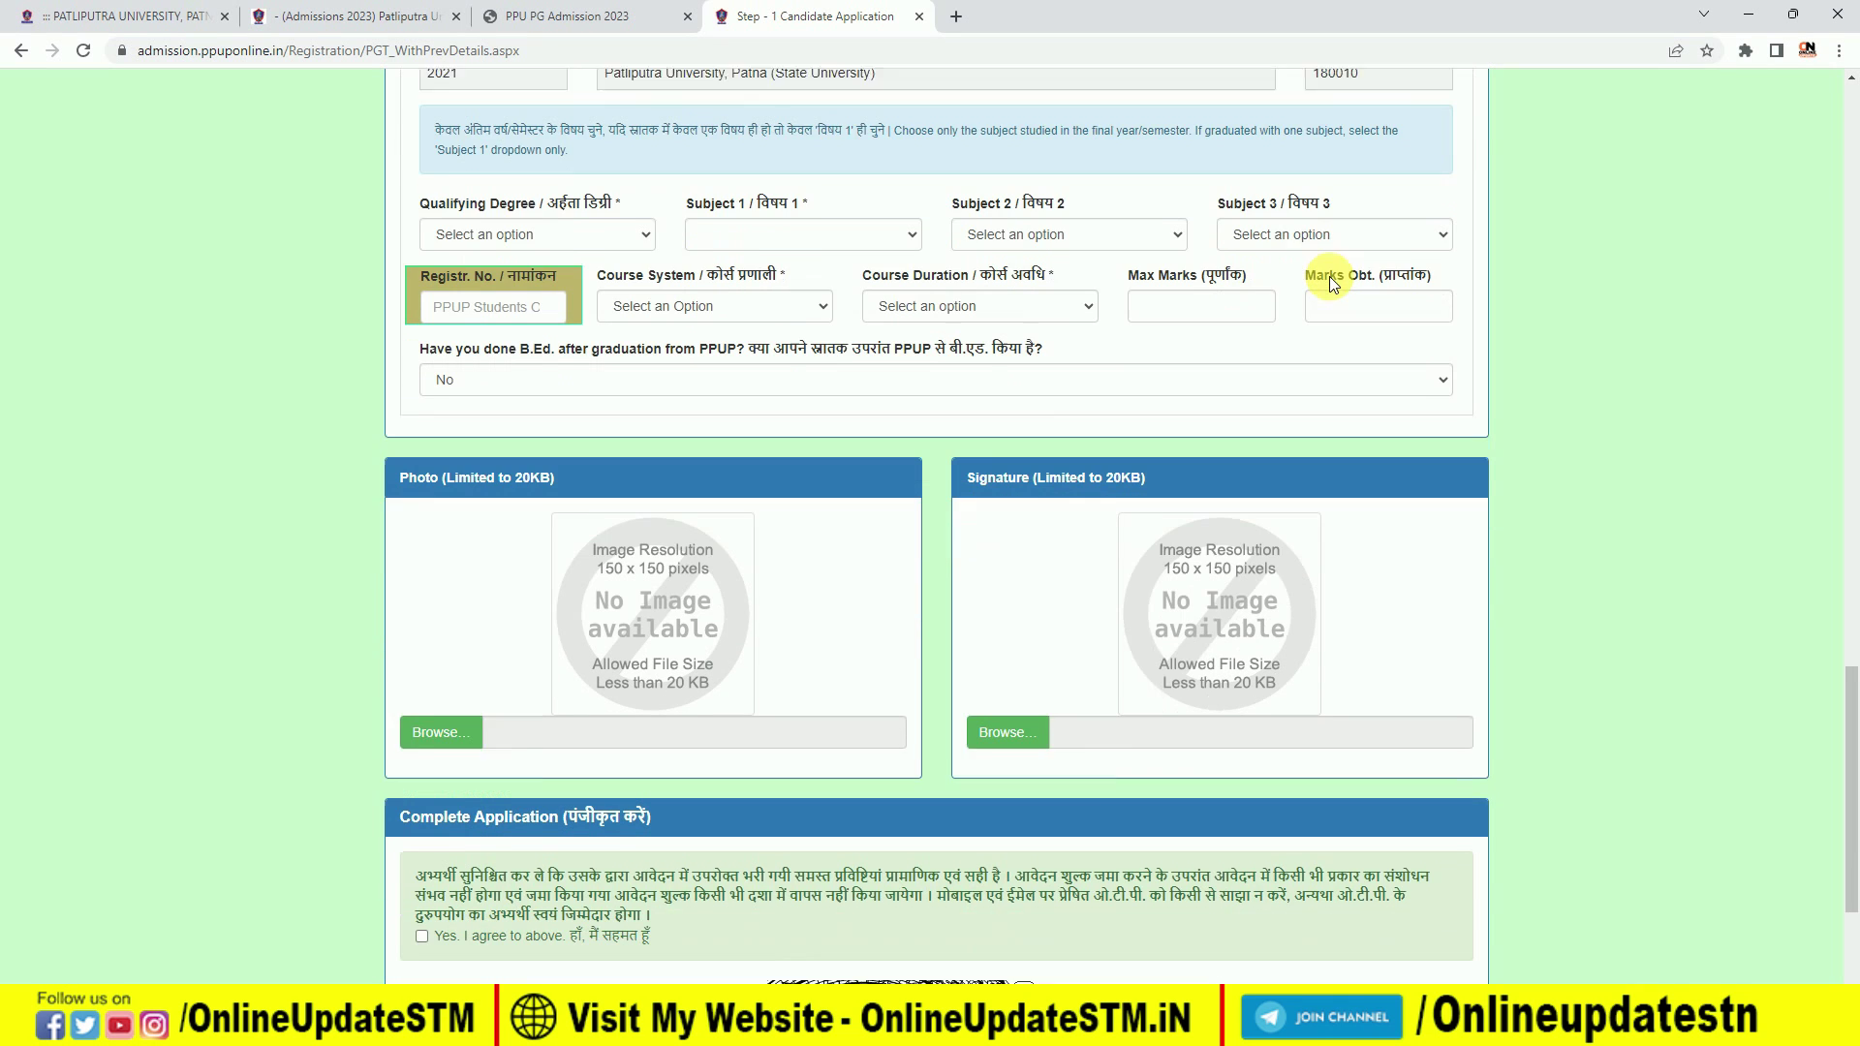
click(539, 212)
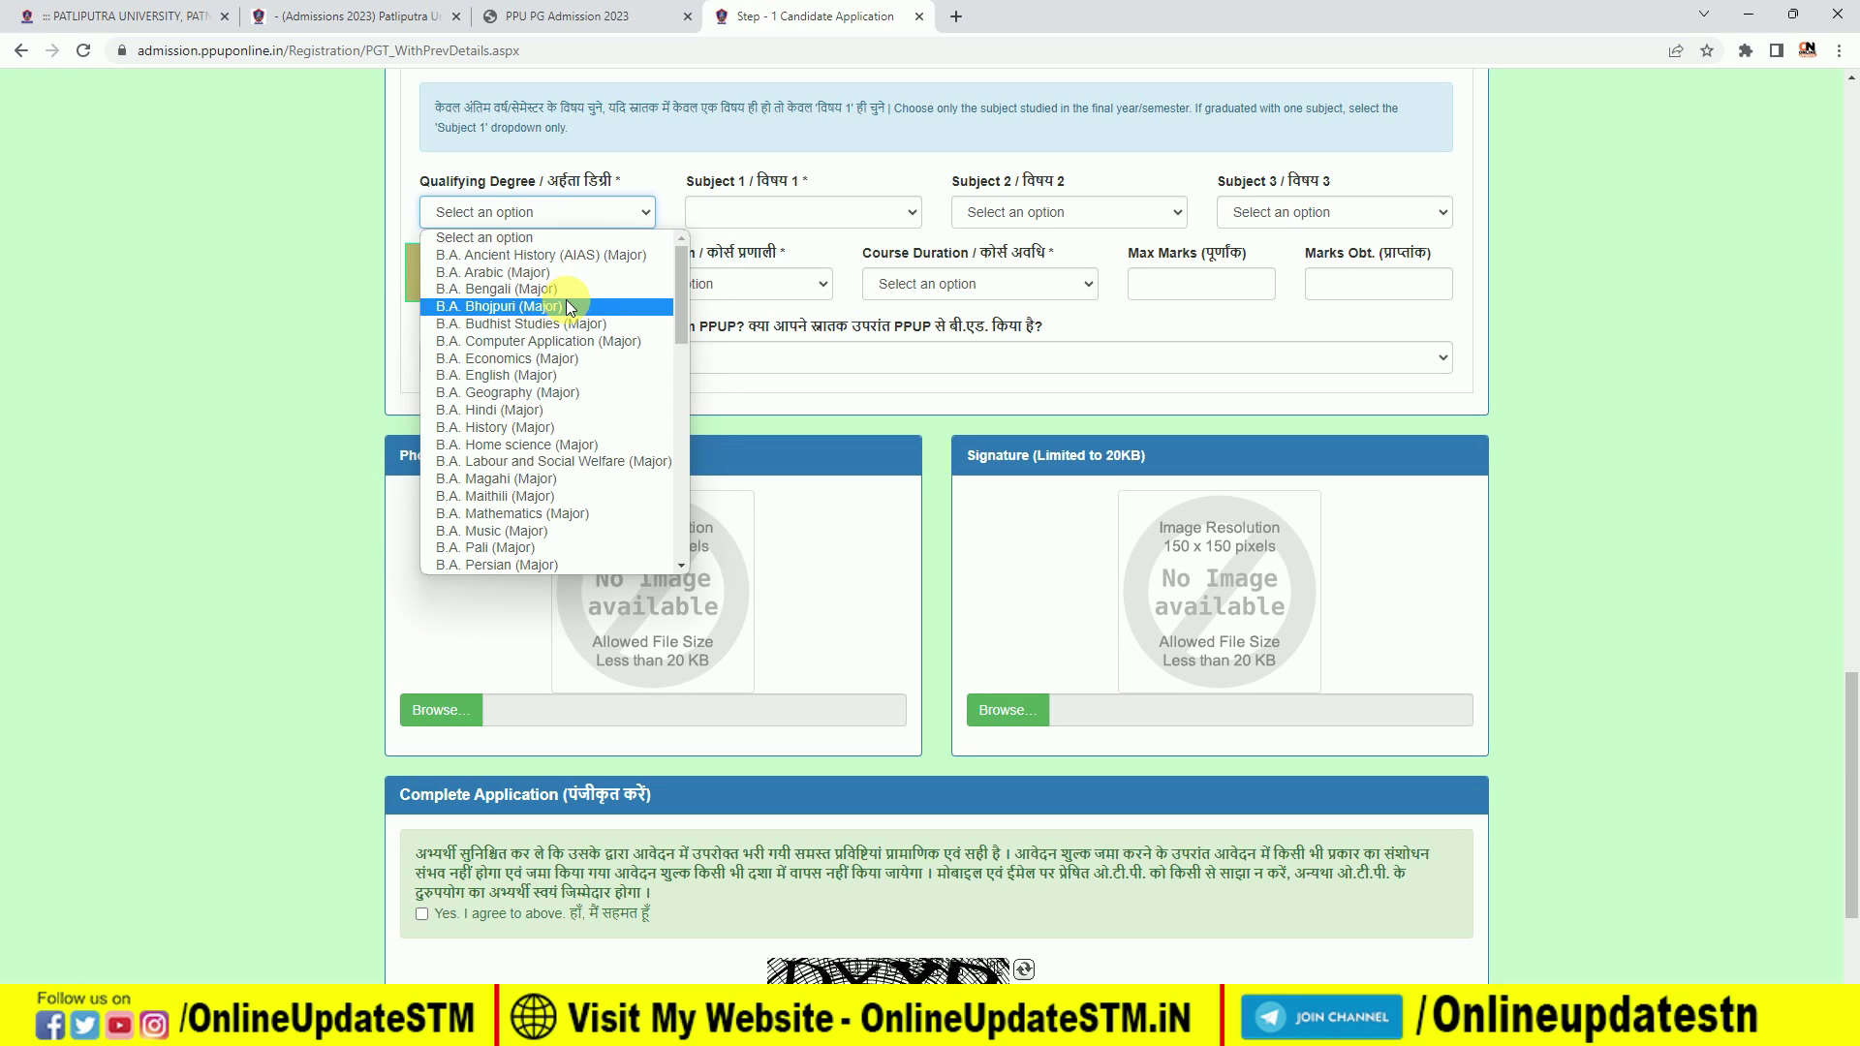
click(564, 426)
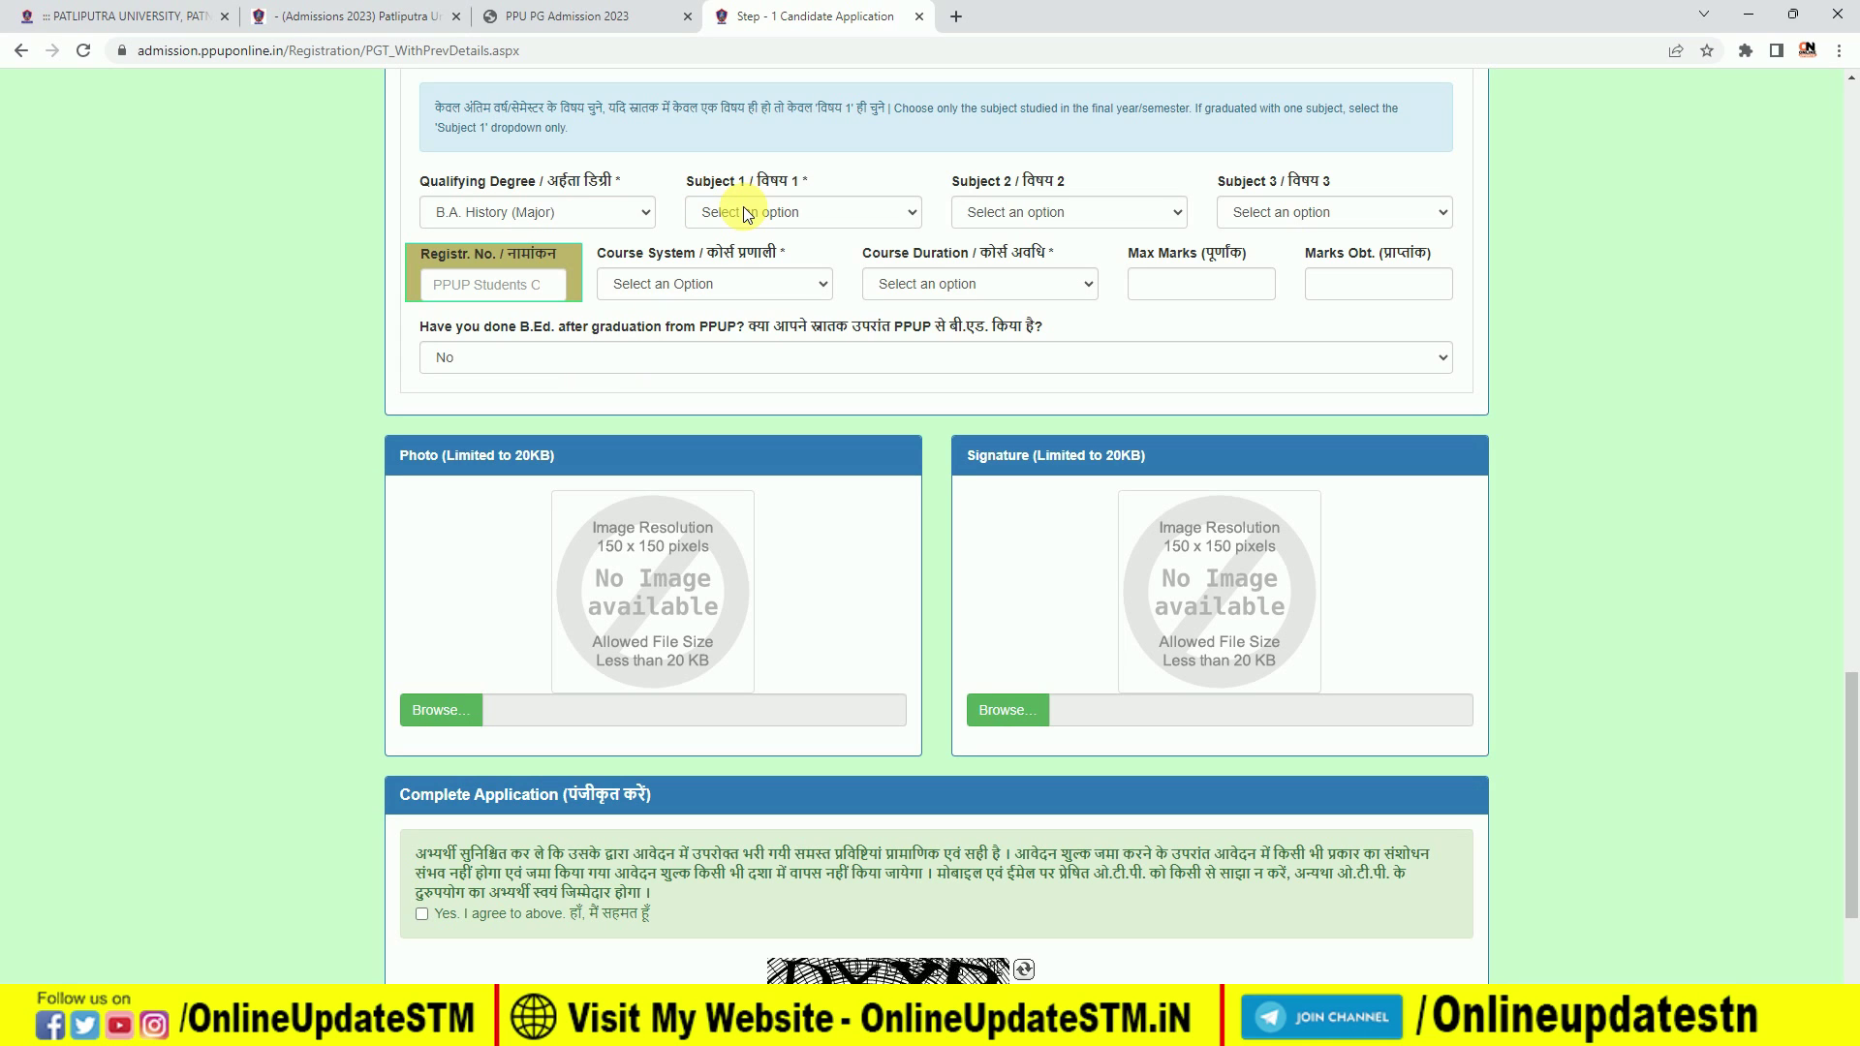
click(748, 213)
click(748, 242)
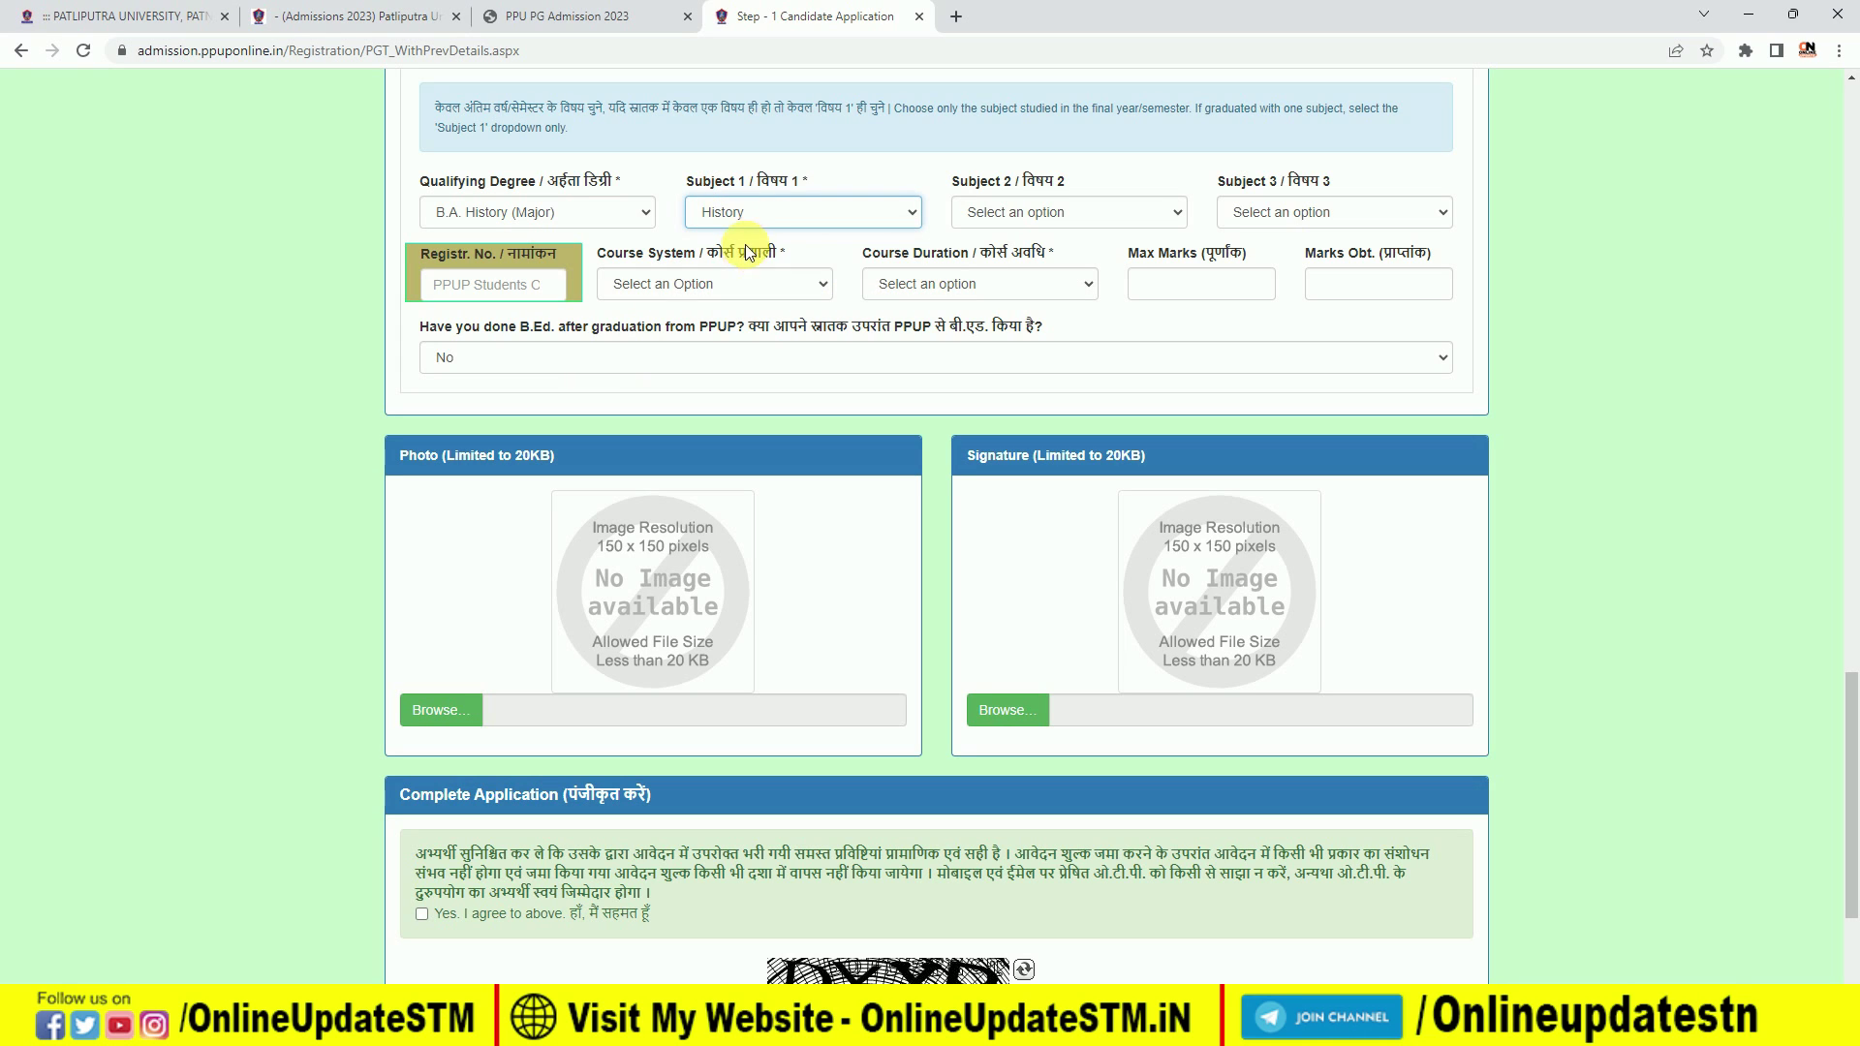
click(756, 211)
click(1054, 217)
- Choose English as Subject 2 and pick a third subject from the list
click(1054, 217)
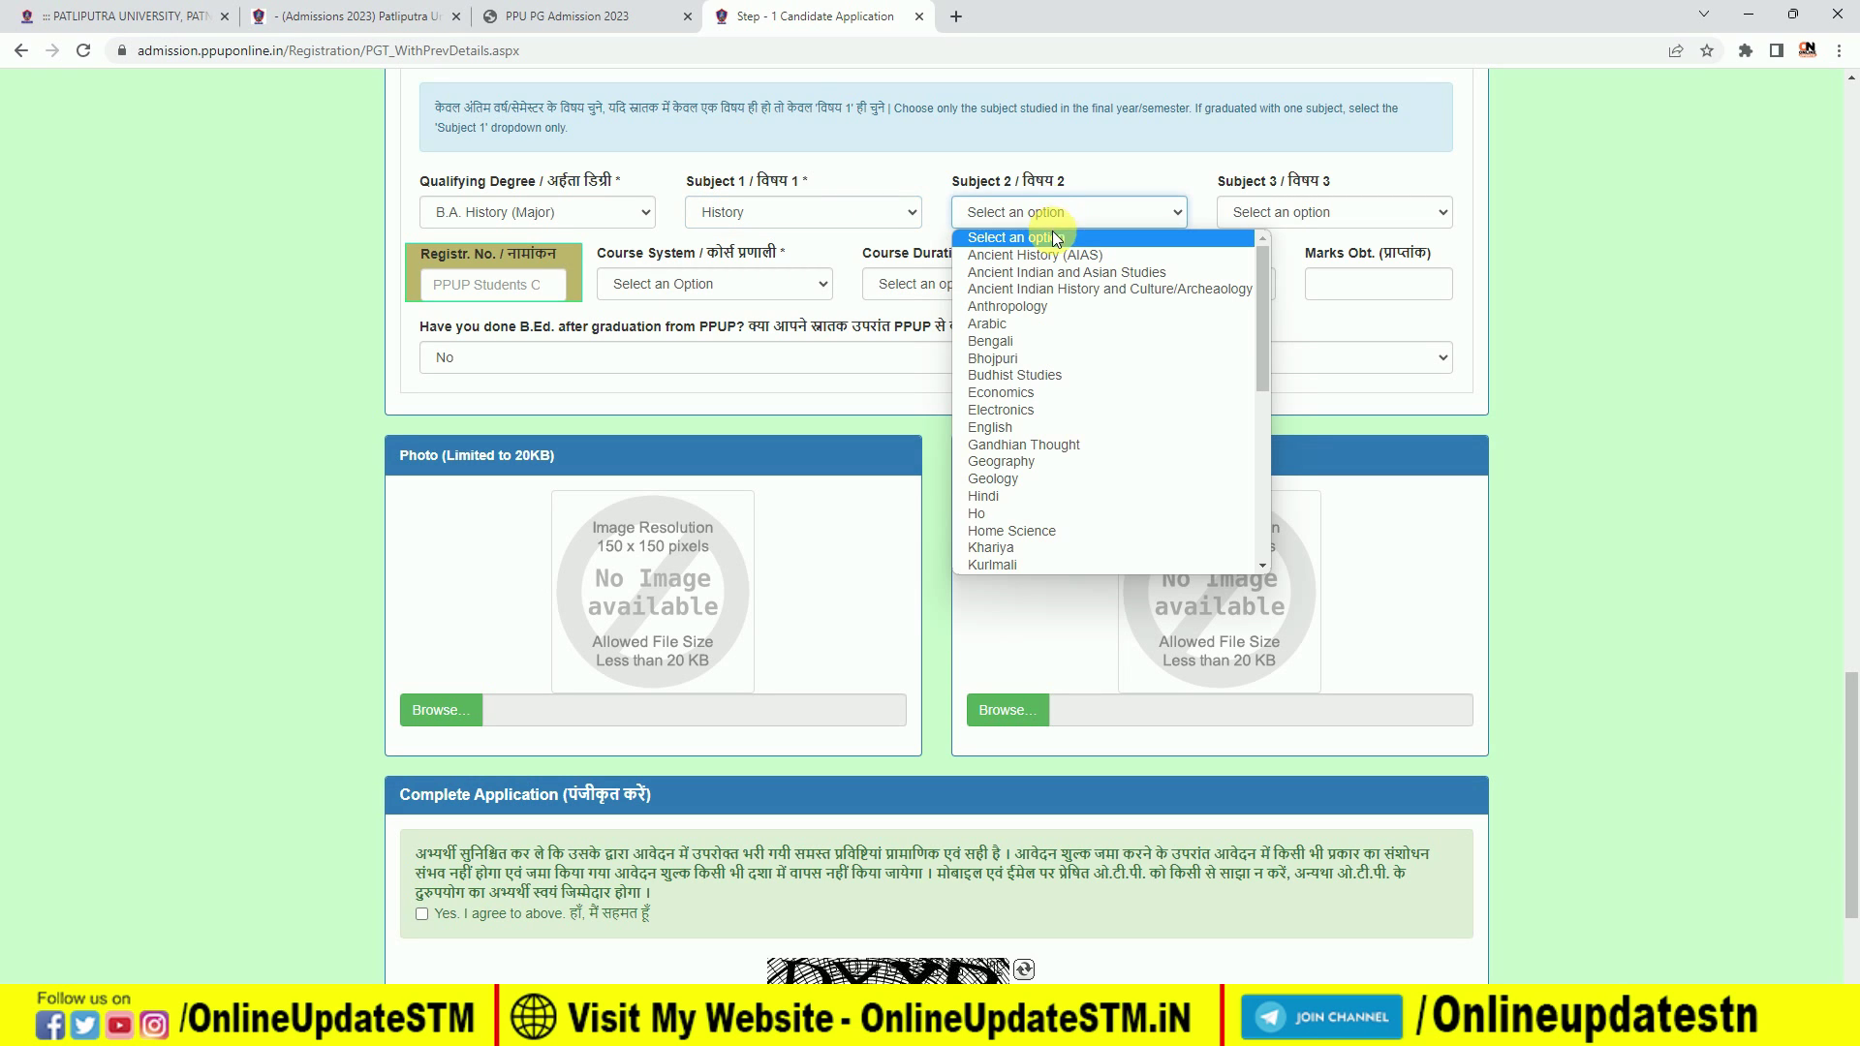
click(1072, 213)
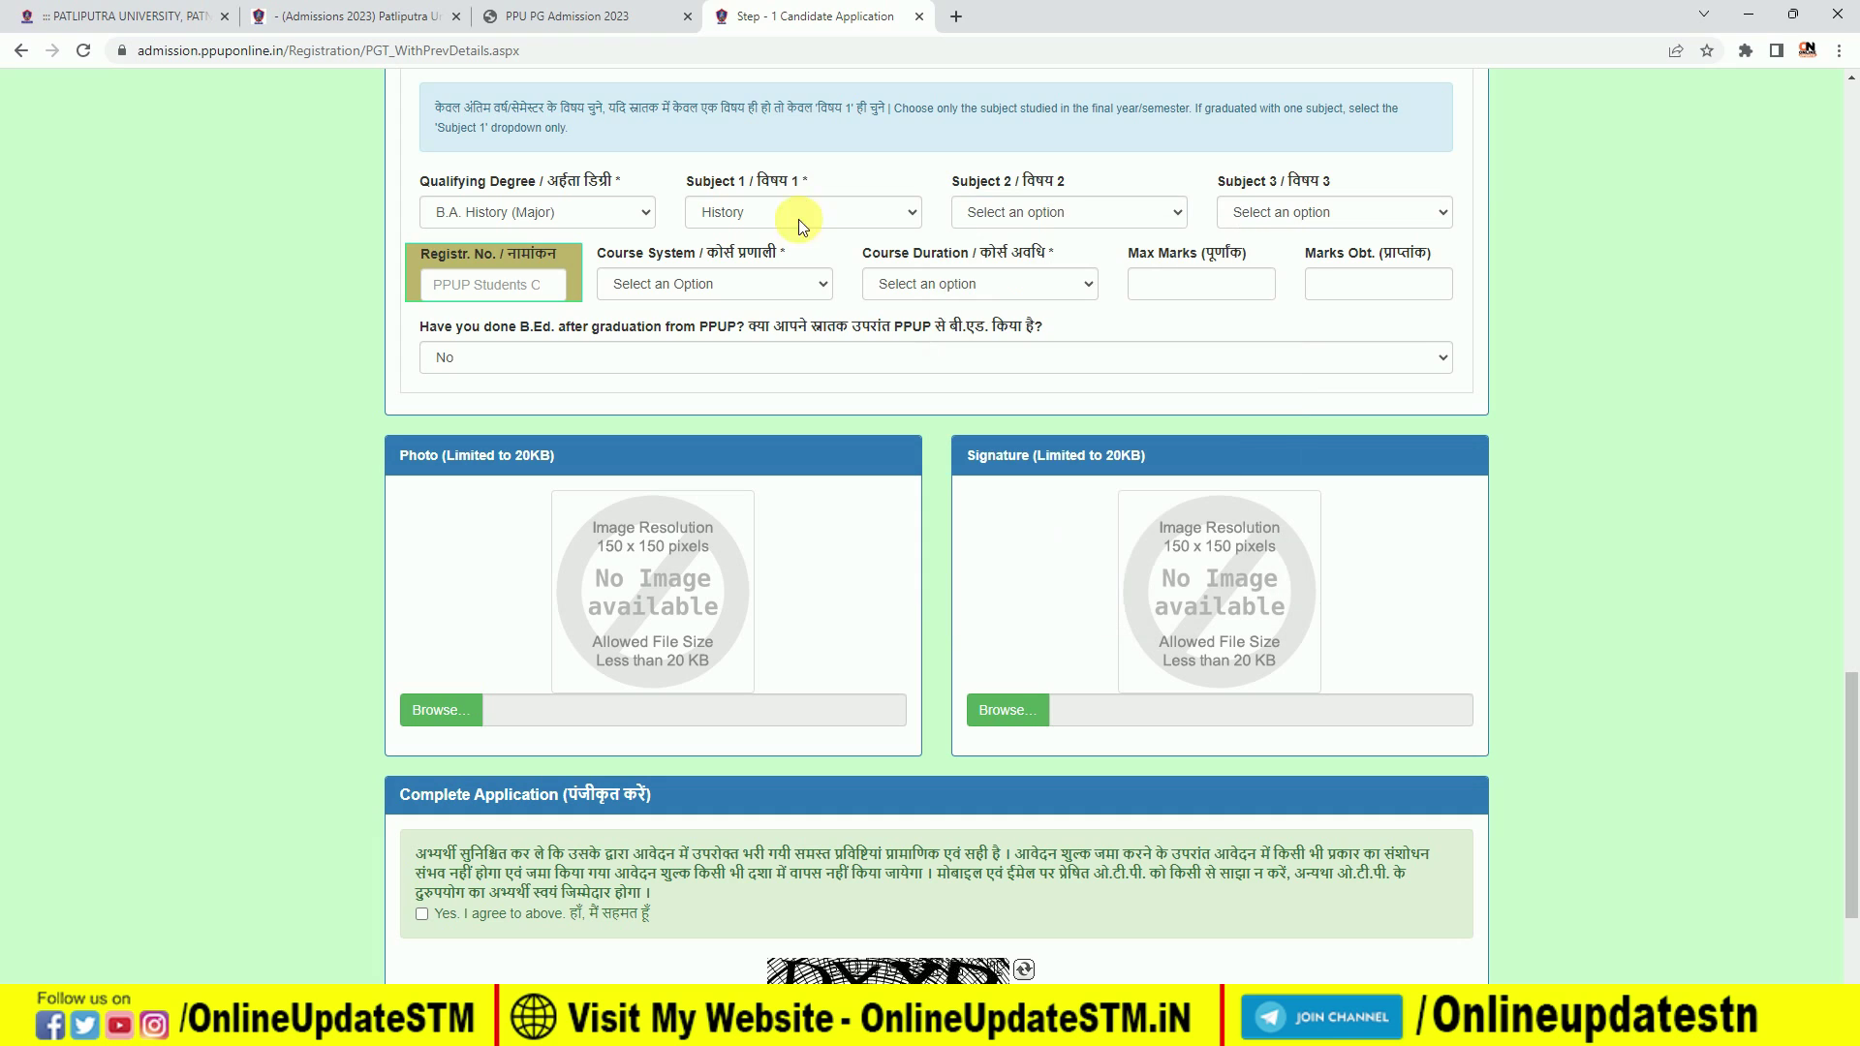
click(1000, 213)
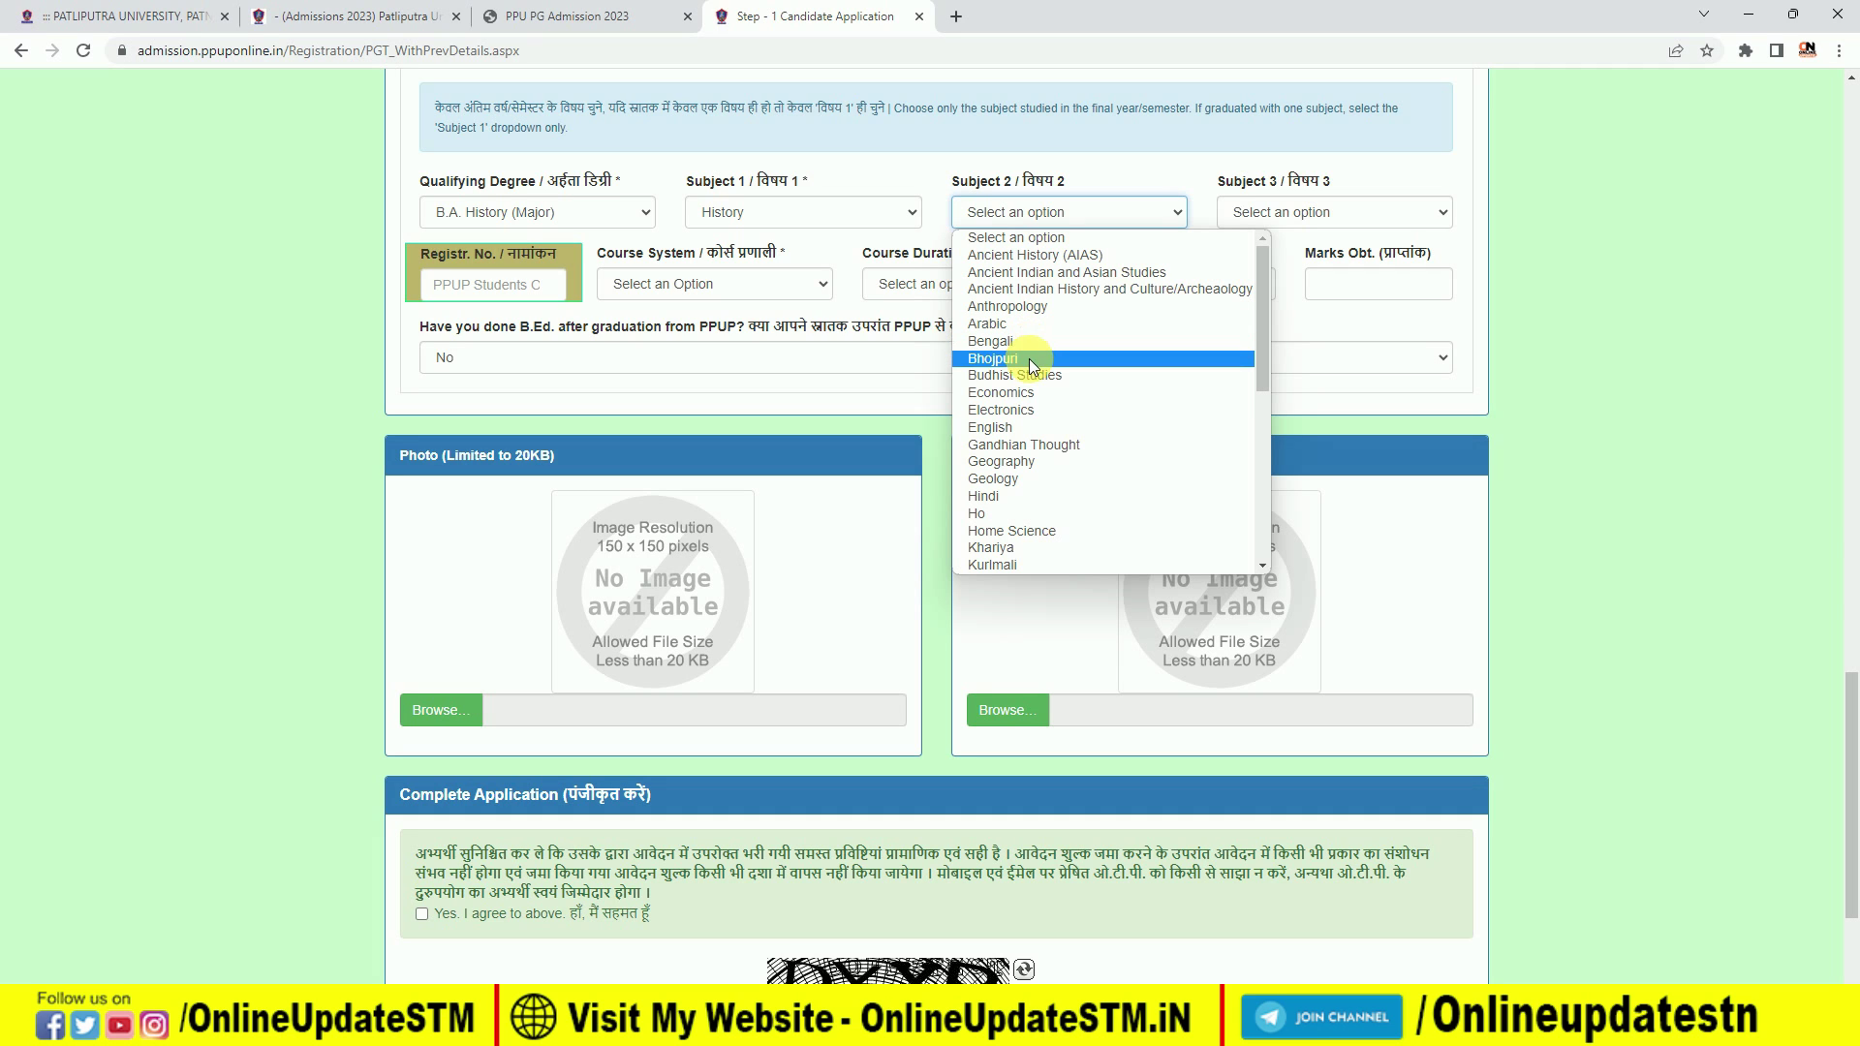
click(1031, 424)
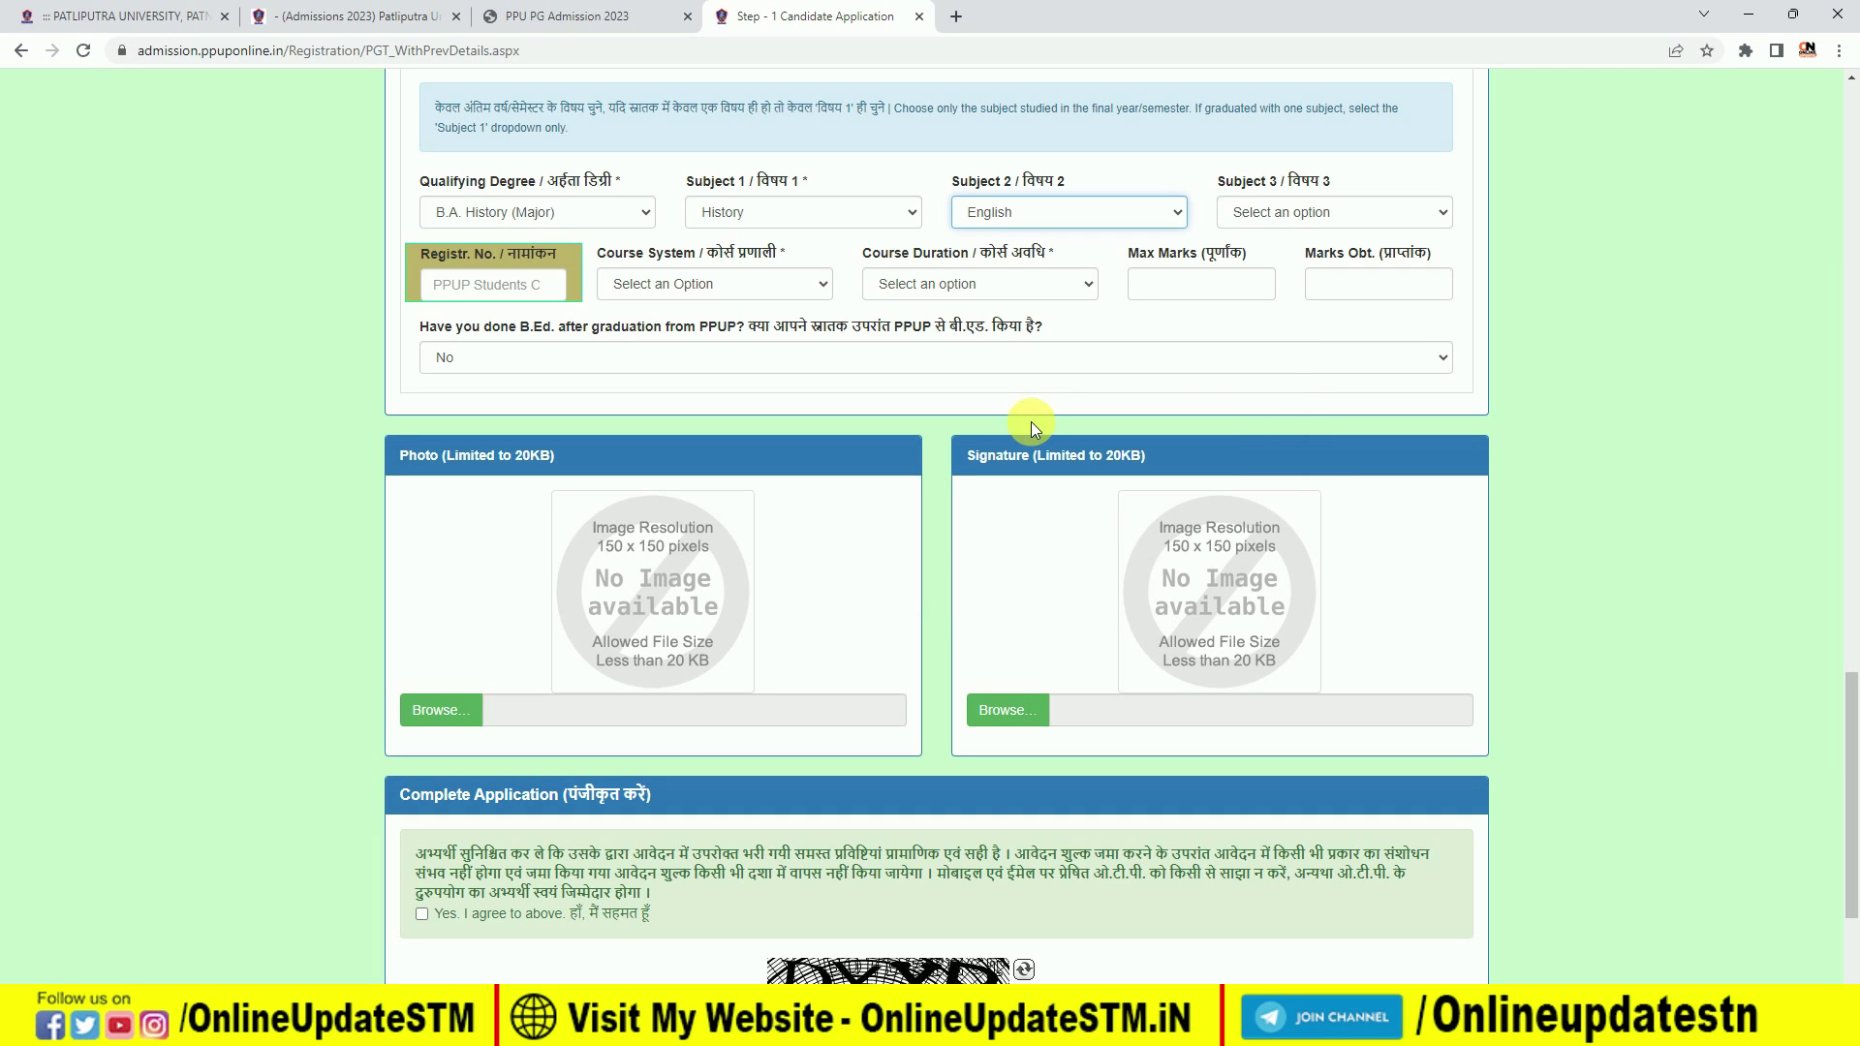
click(1266, 206)
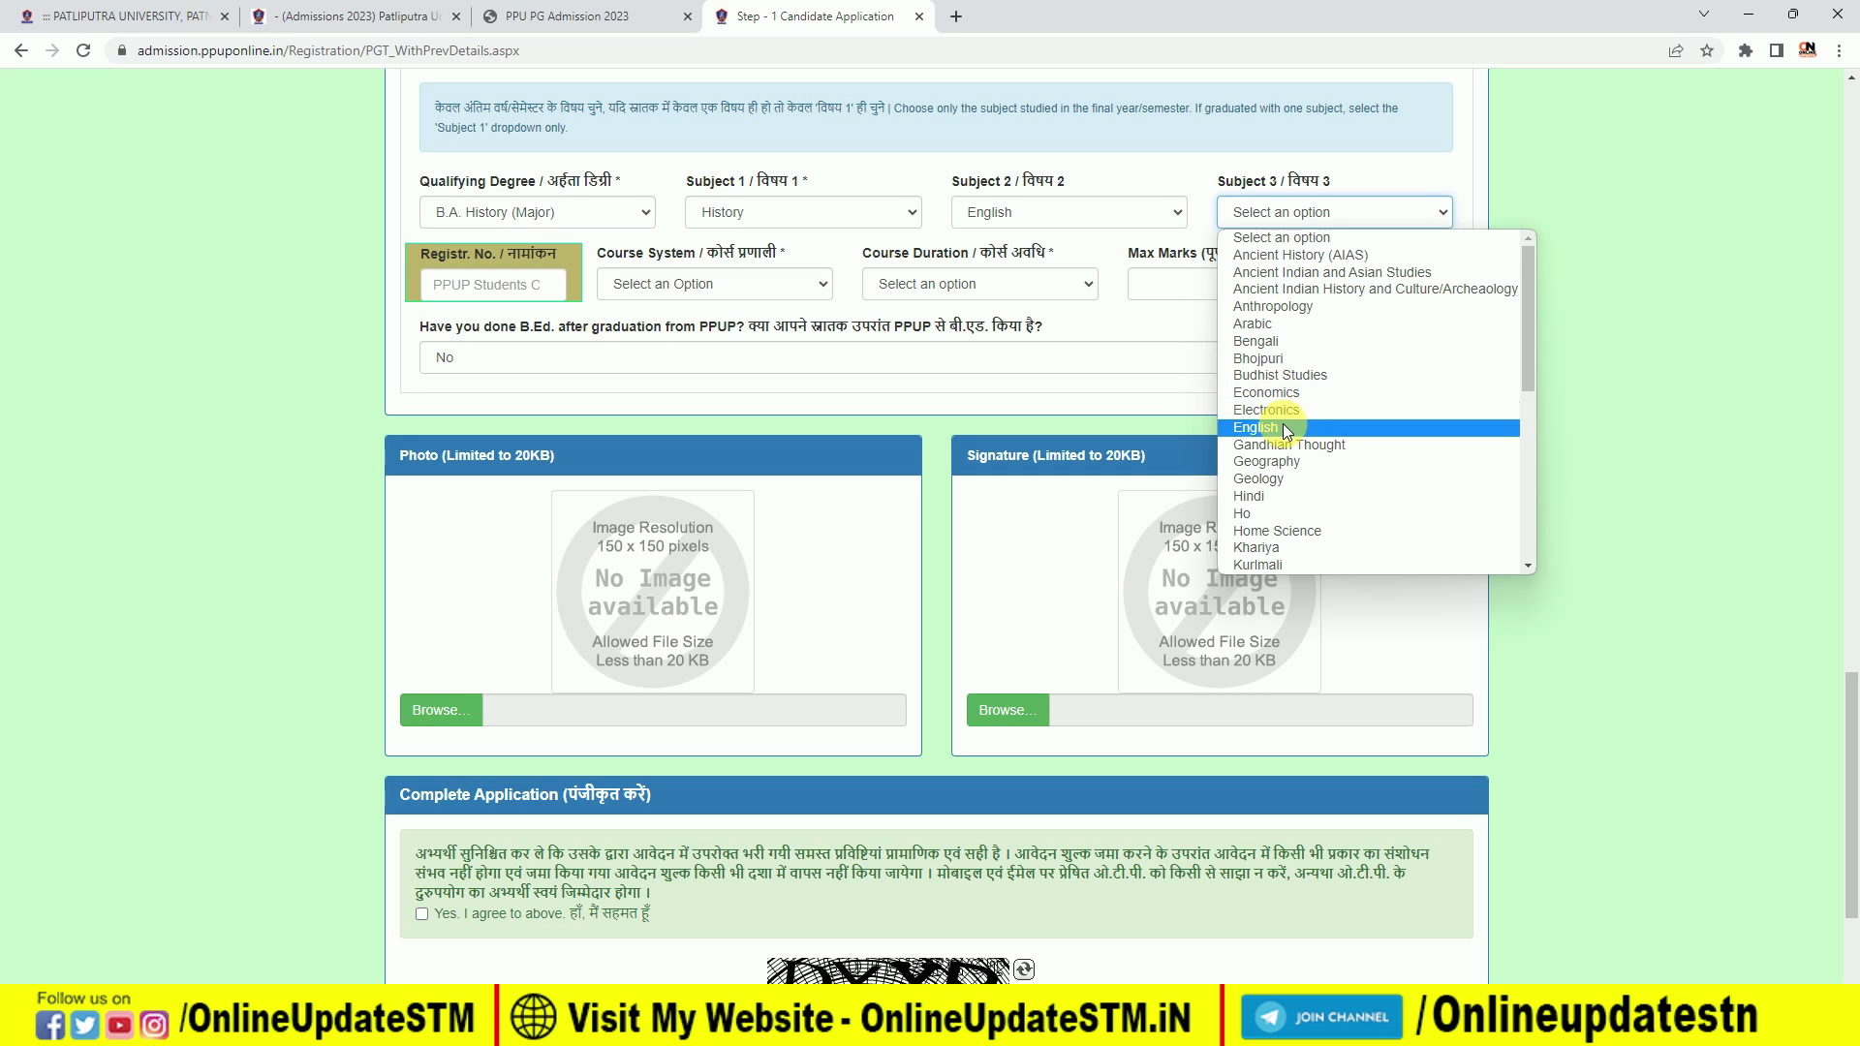
click(1292, 479)
scroll(1210, 388, down, 2)
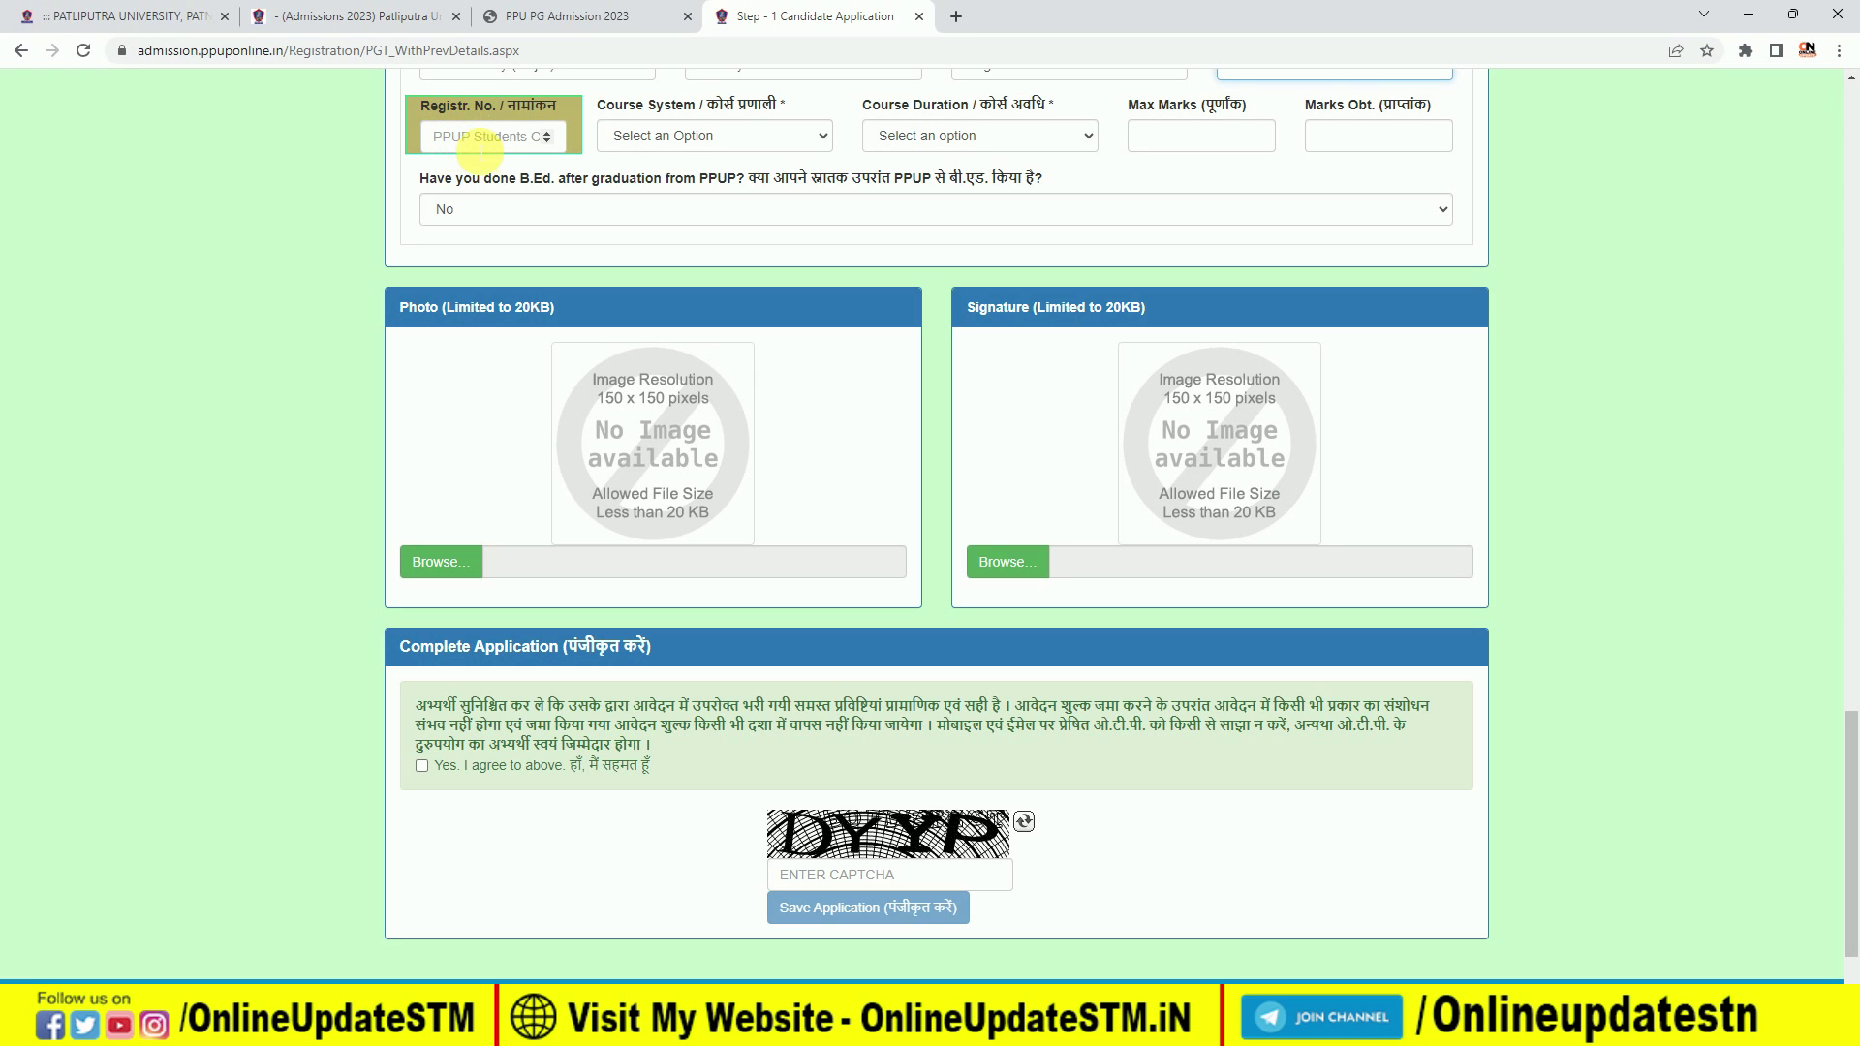
- Set the graduation course system to Yearly with a course duration of 3
click(660, 137)
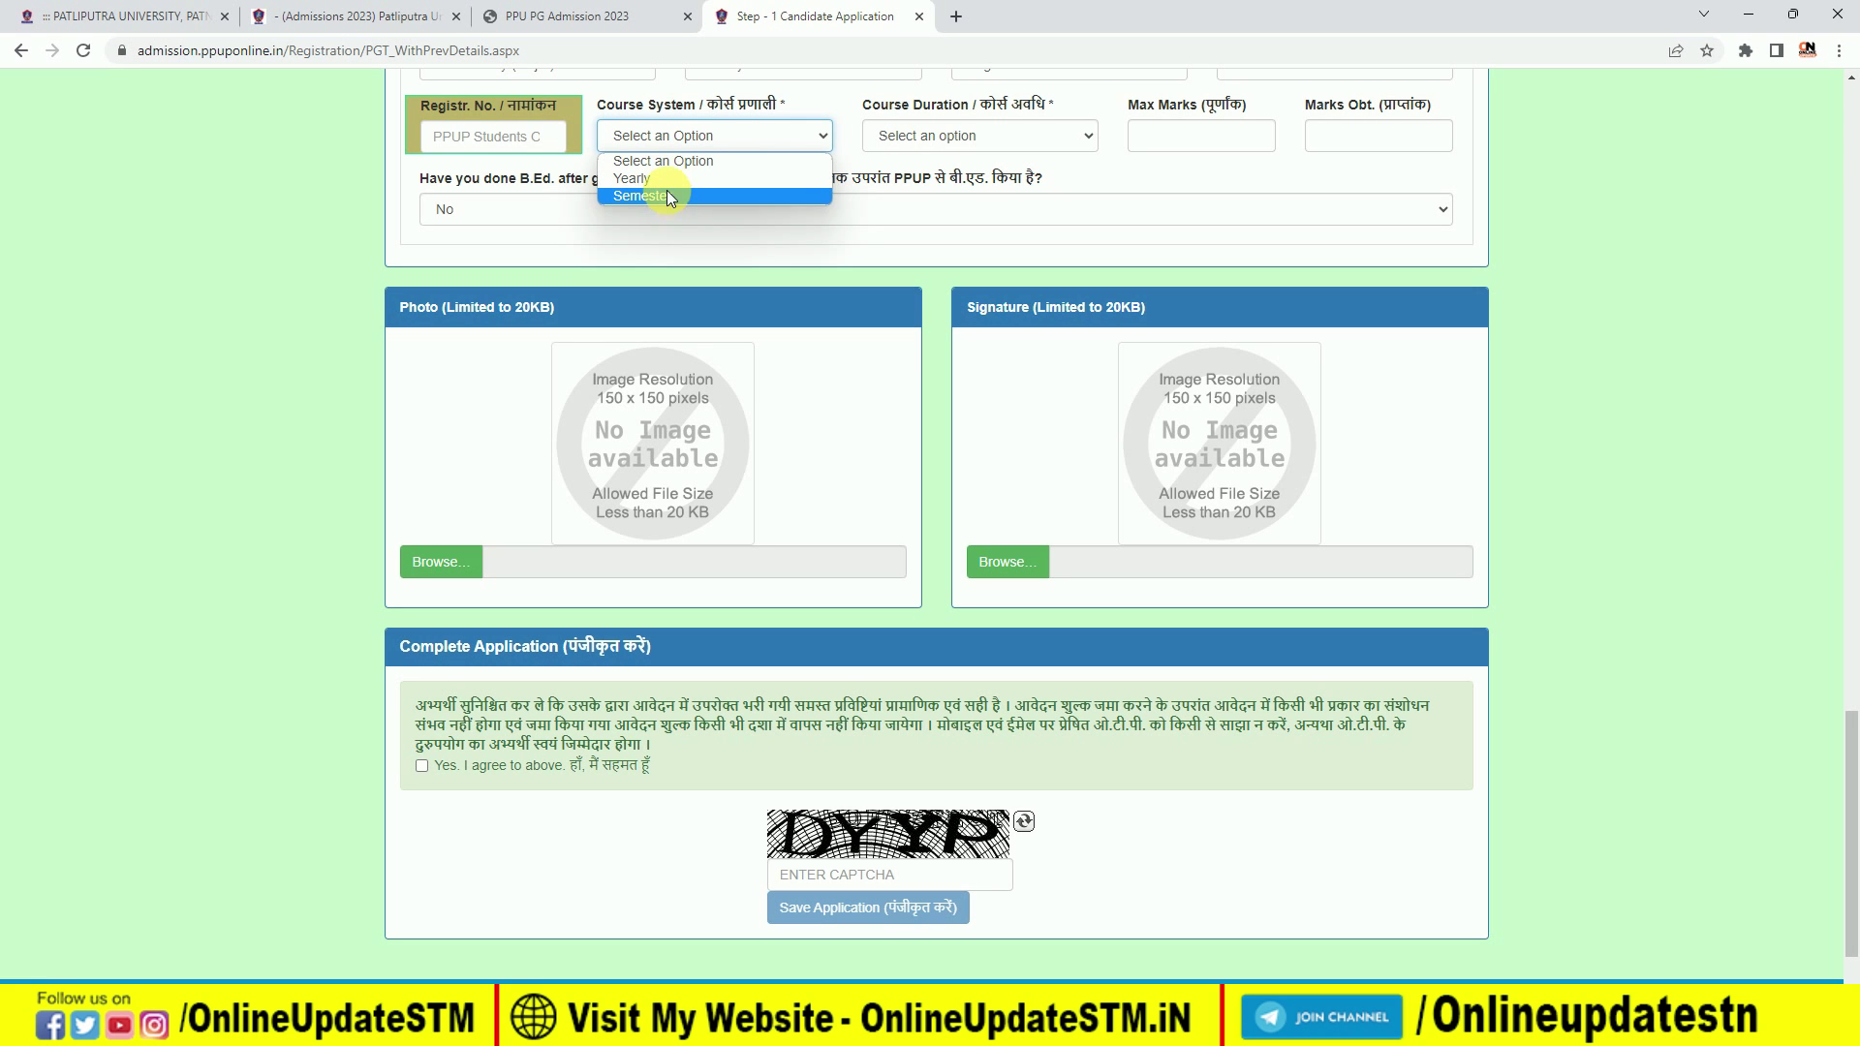
click(667, 178)
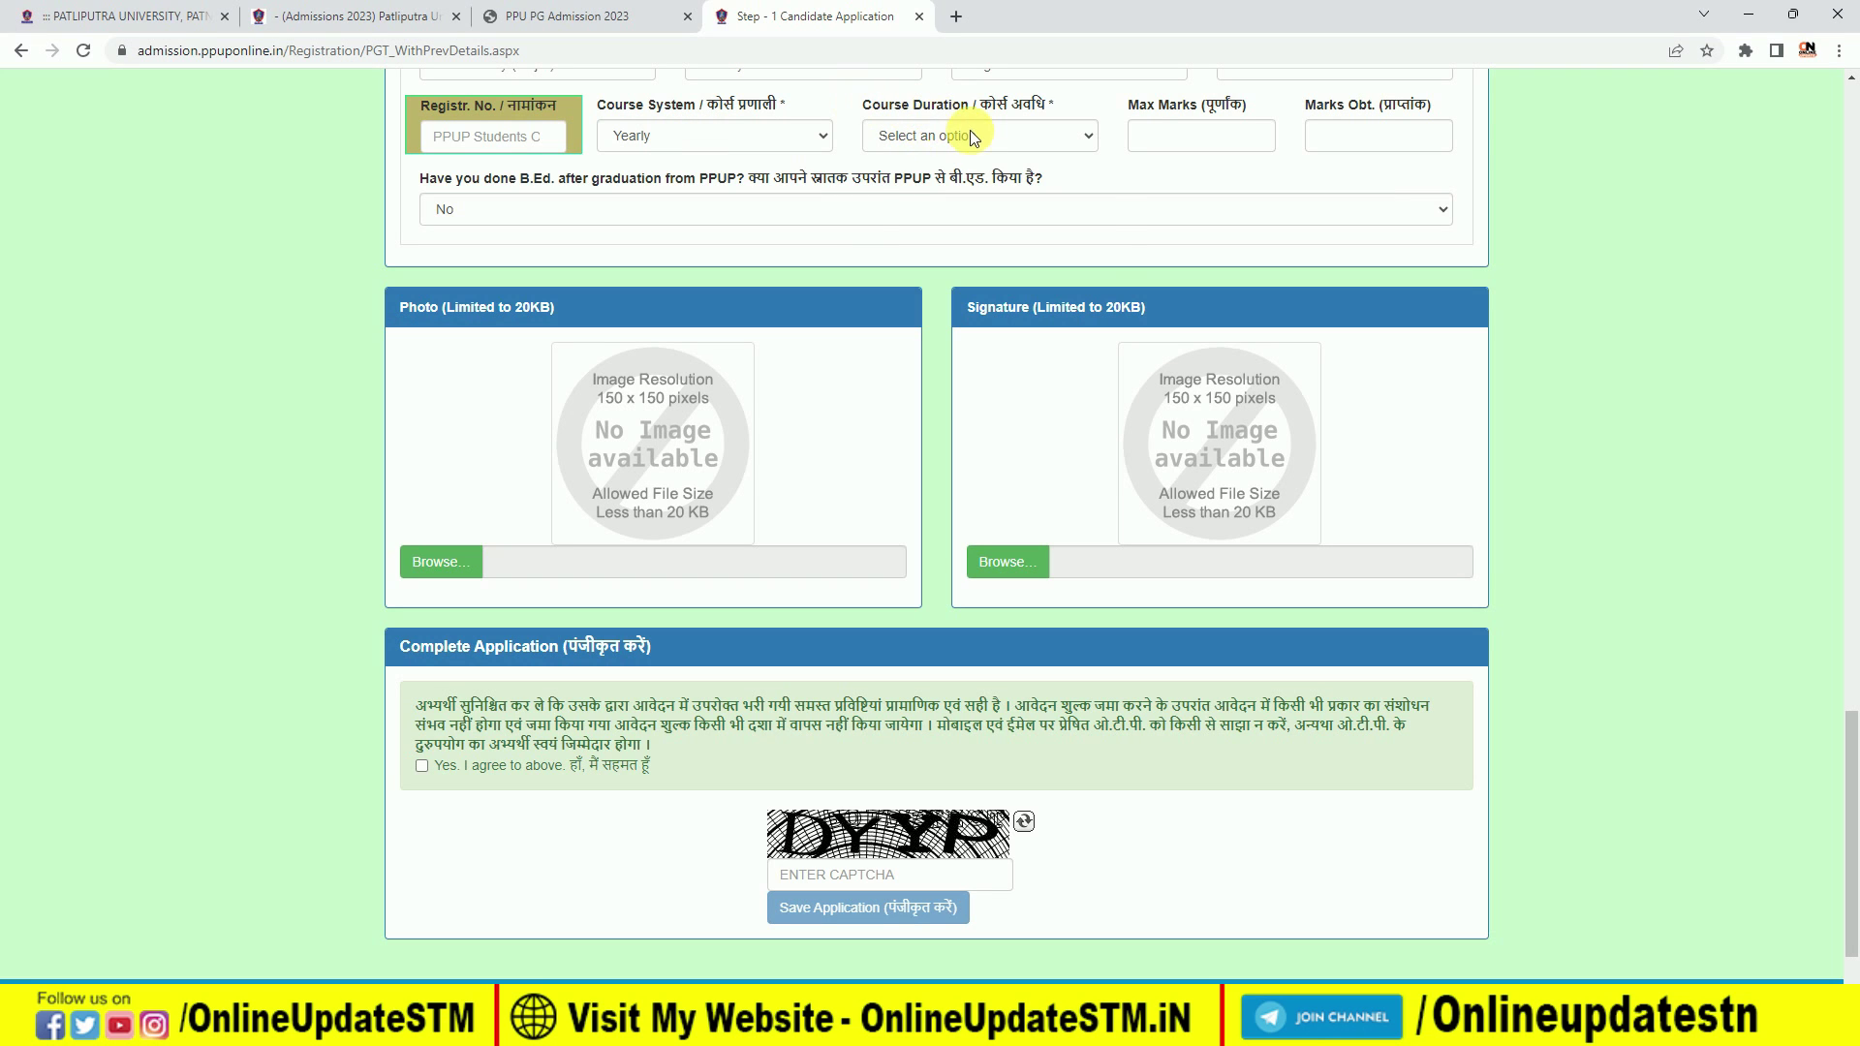
click(970, 136)
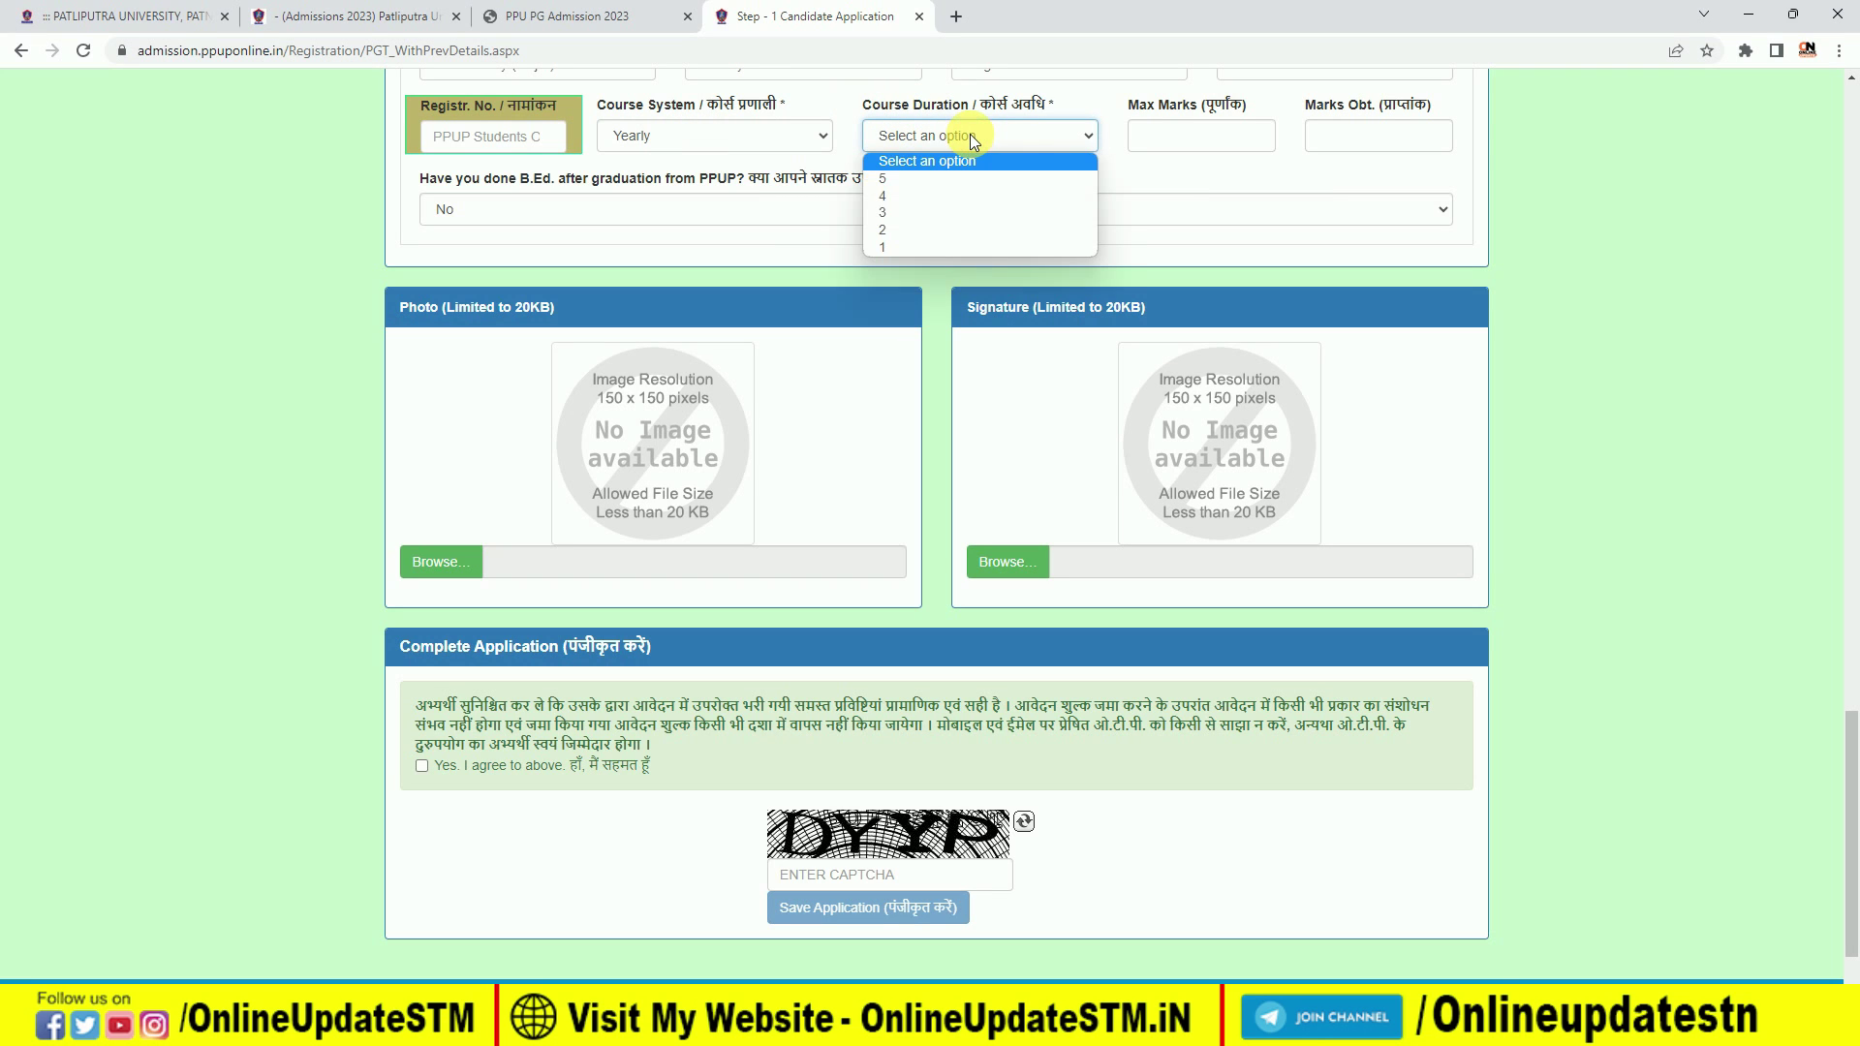
click(936, 212)
click(730, 147)
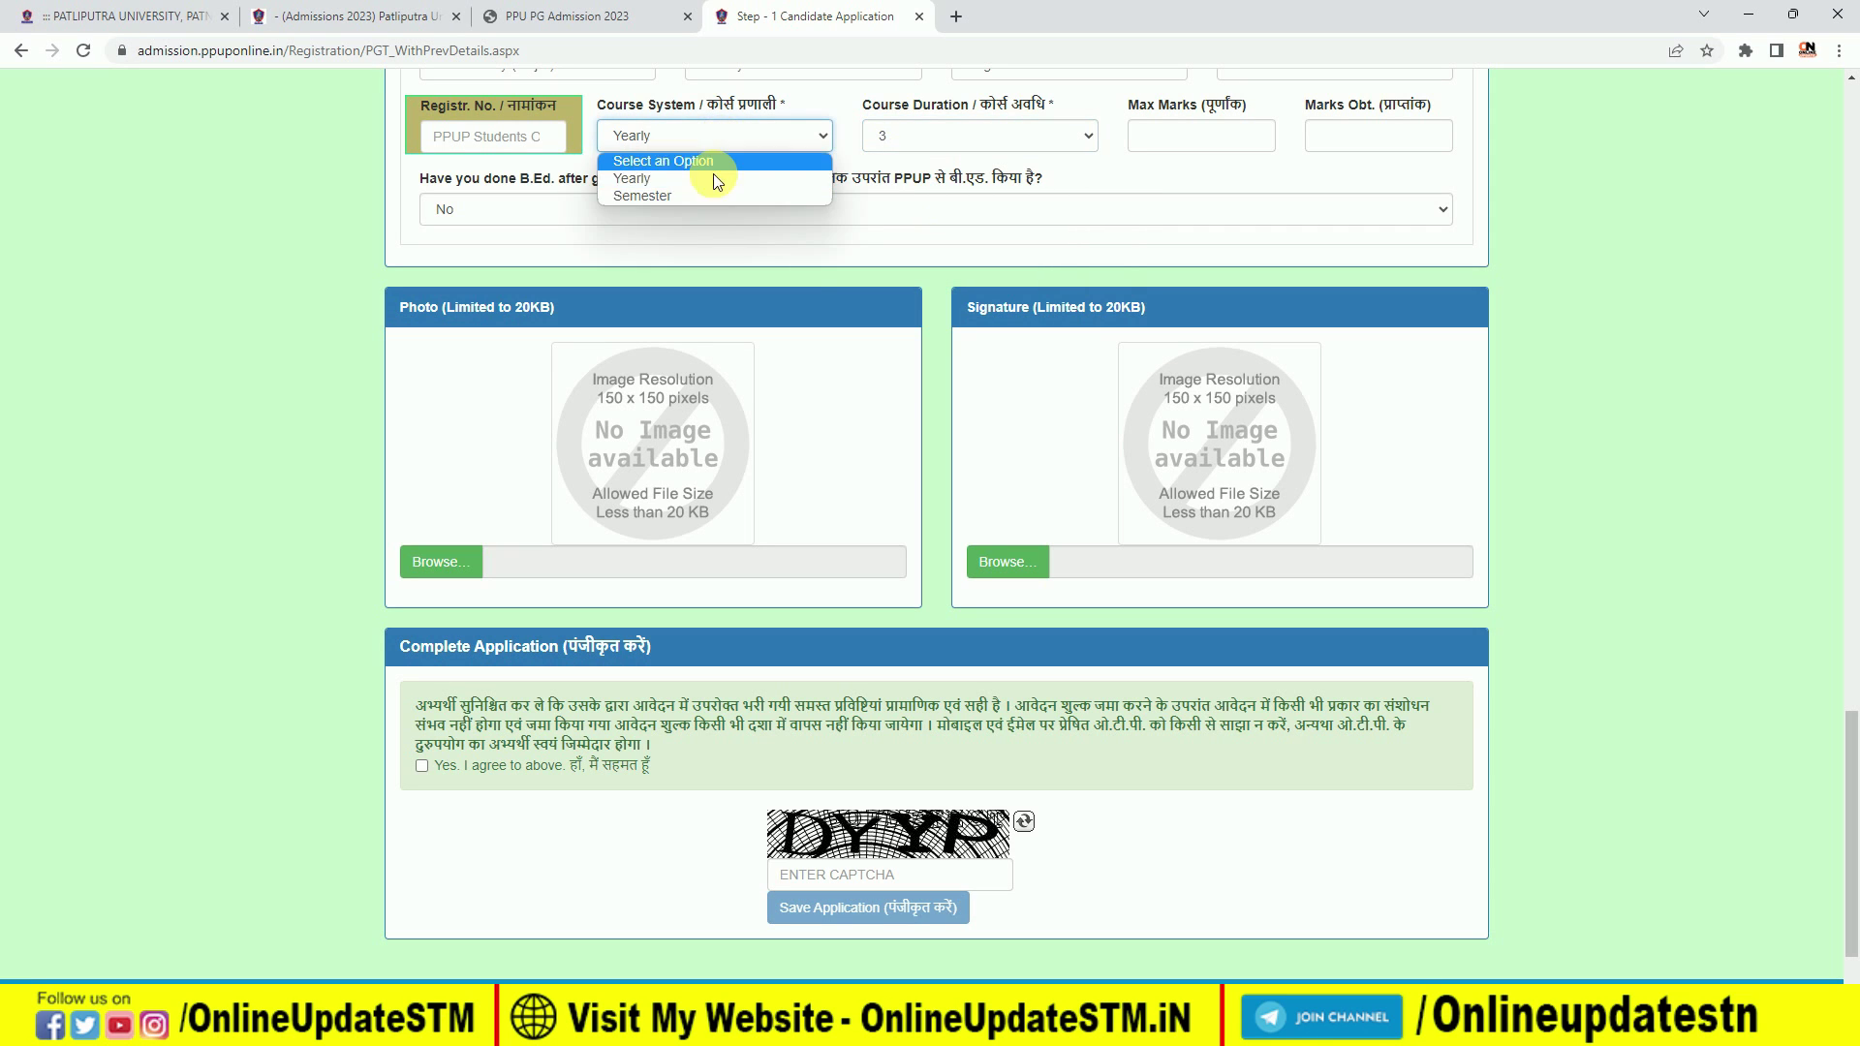
click(706, 195)
click(926, 135)
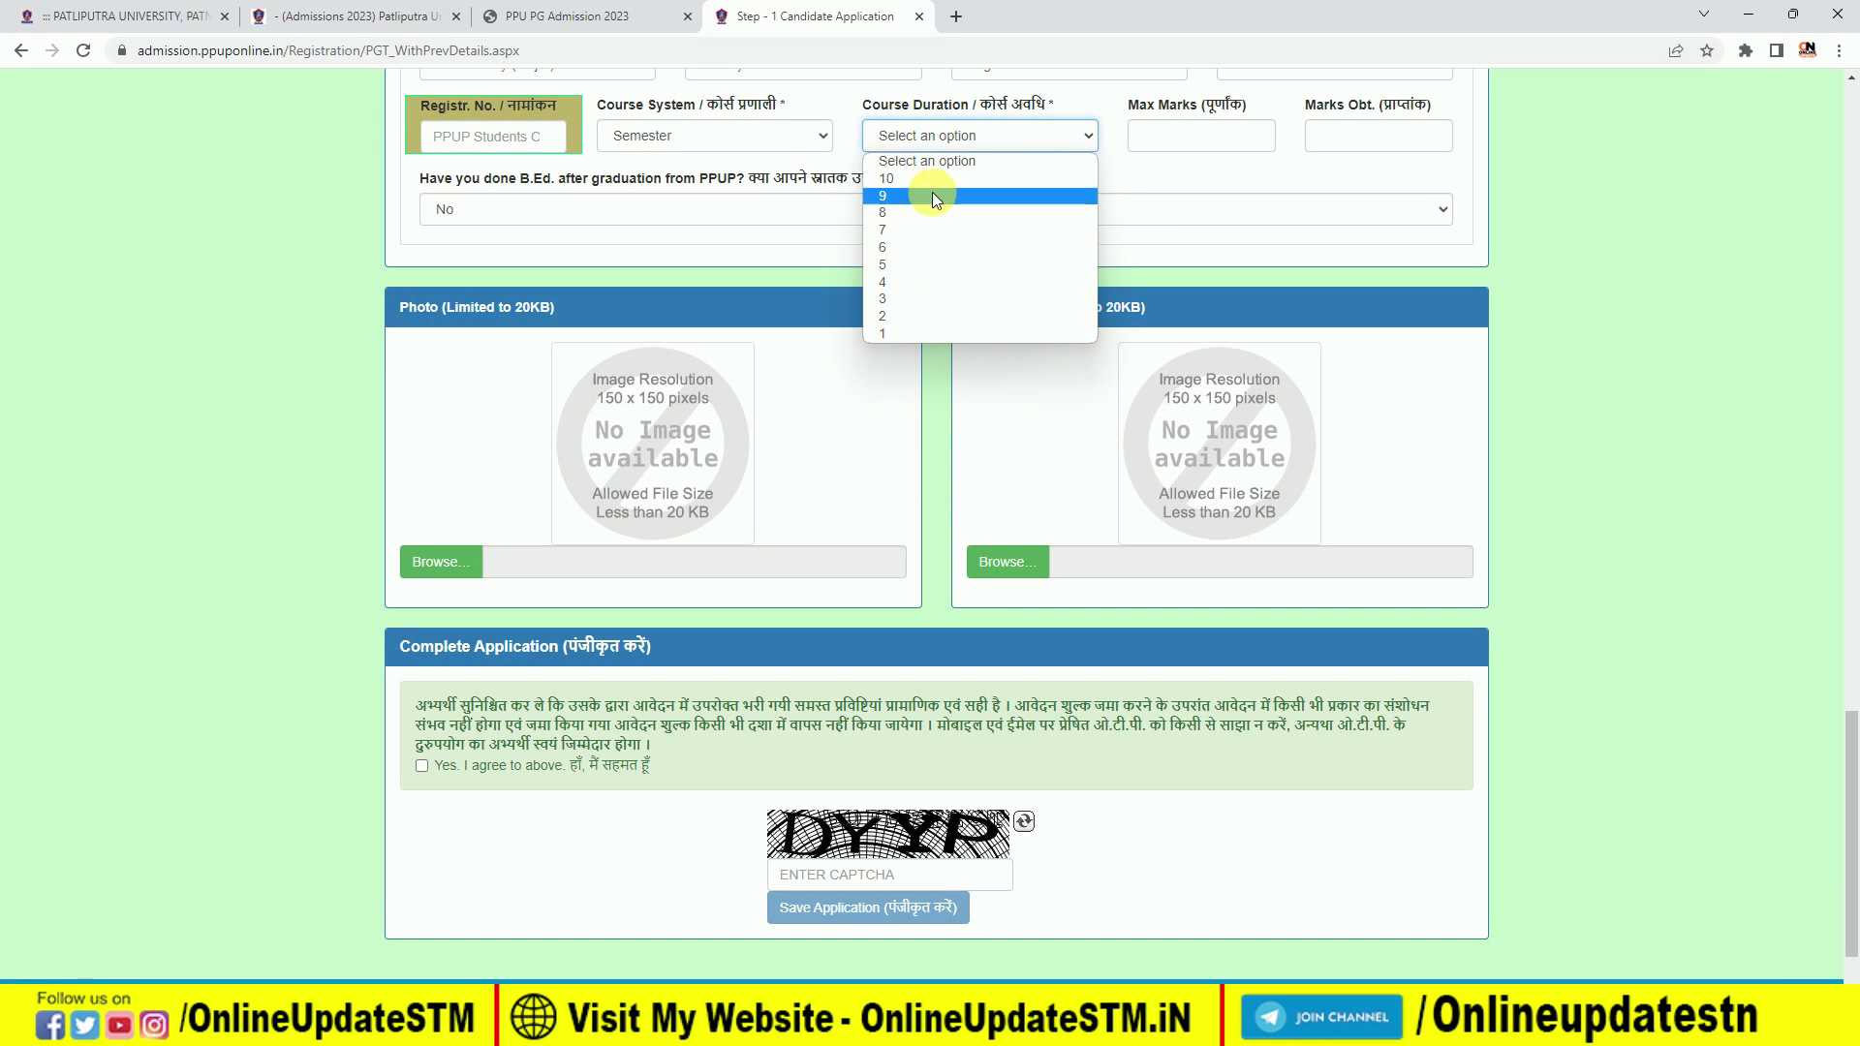
click(727, 135)
click(724, 181)
click(947, 140)
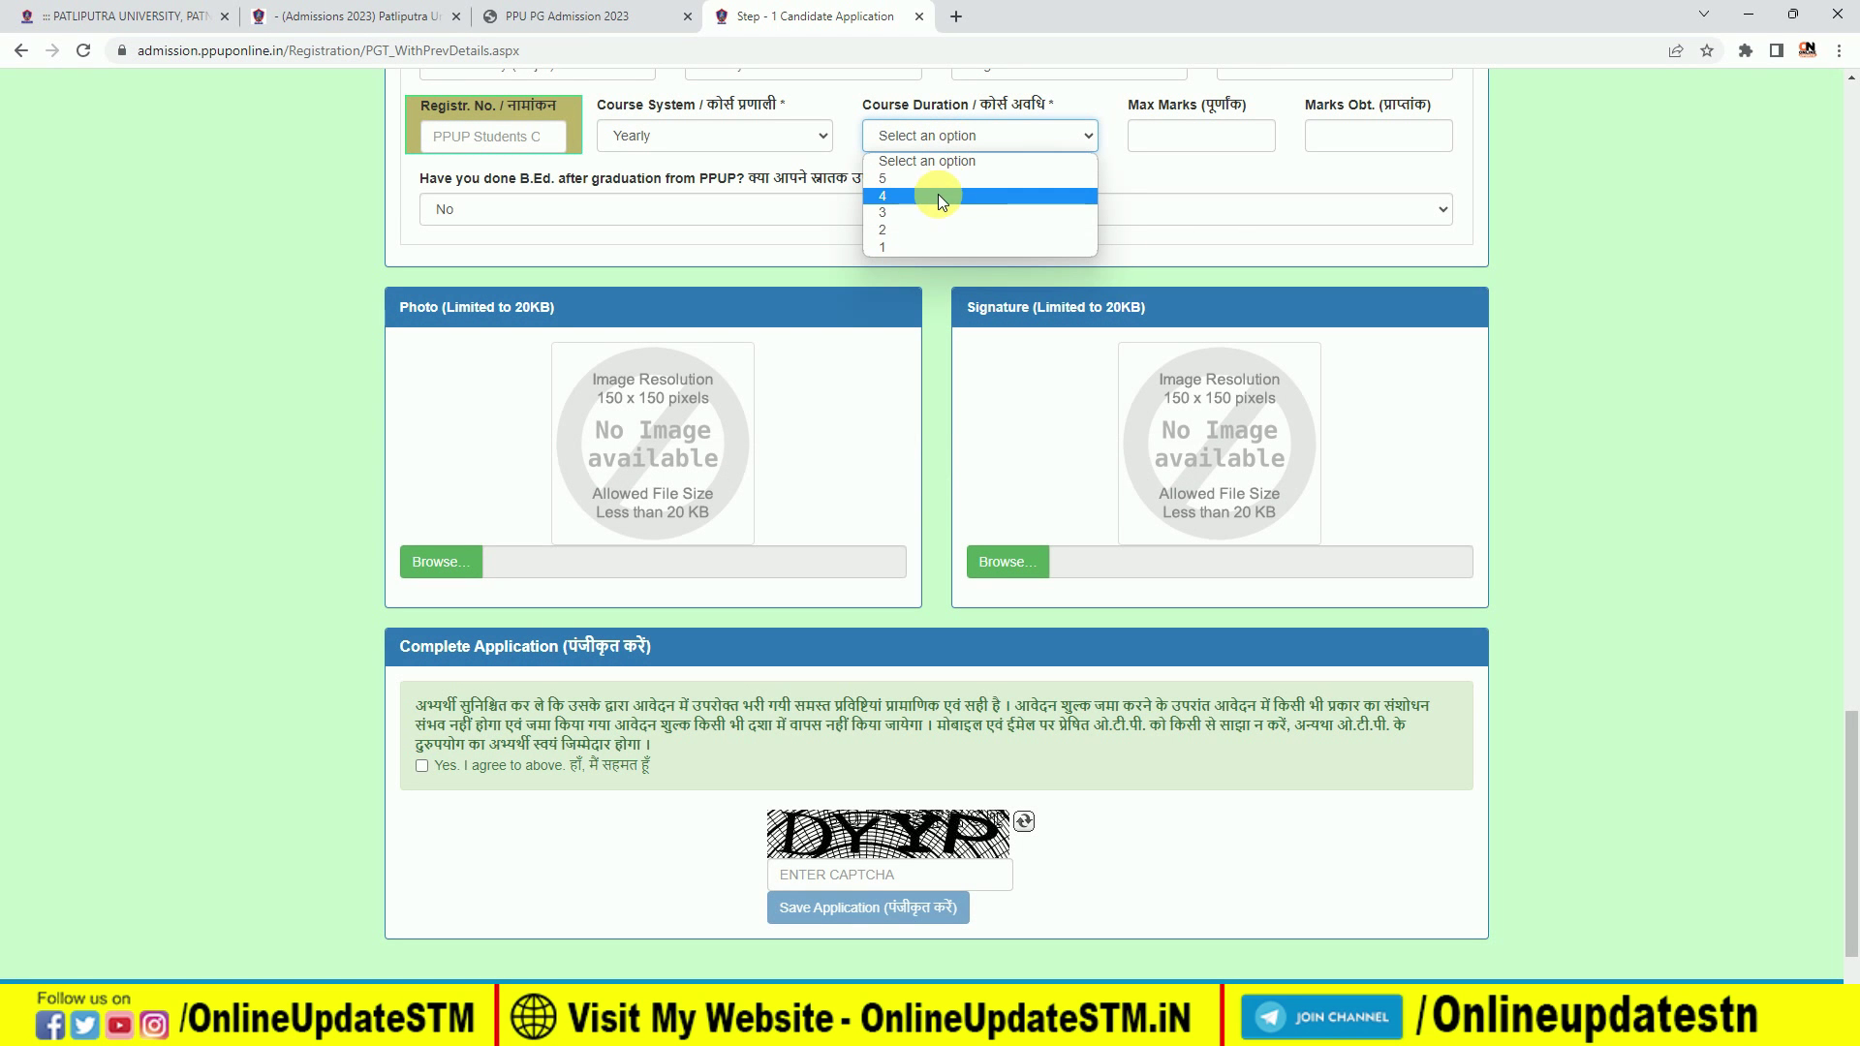
click(937, 217)
- Enter 1600 as maximum marks and 850 as marks obtained
click(1172, 136)
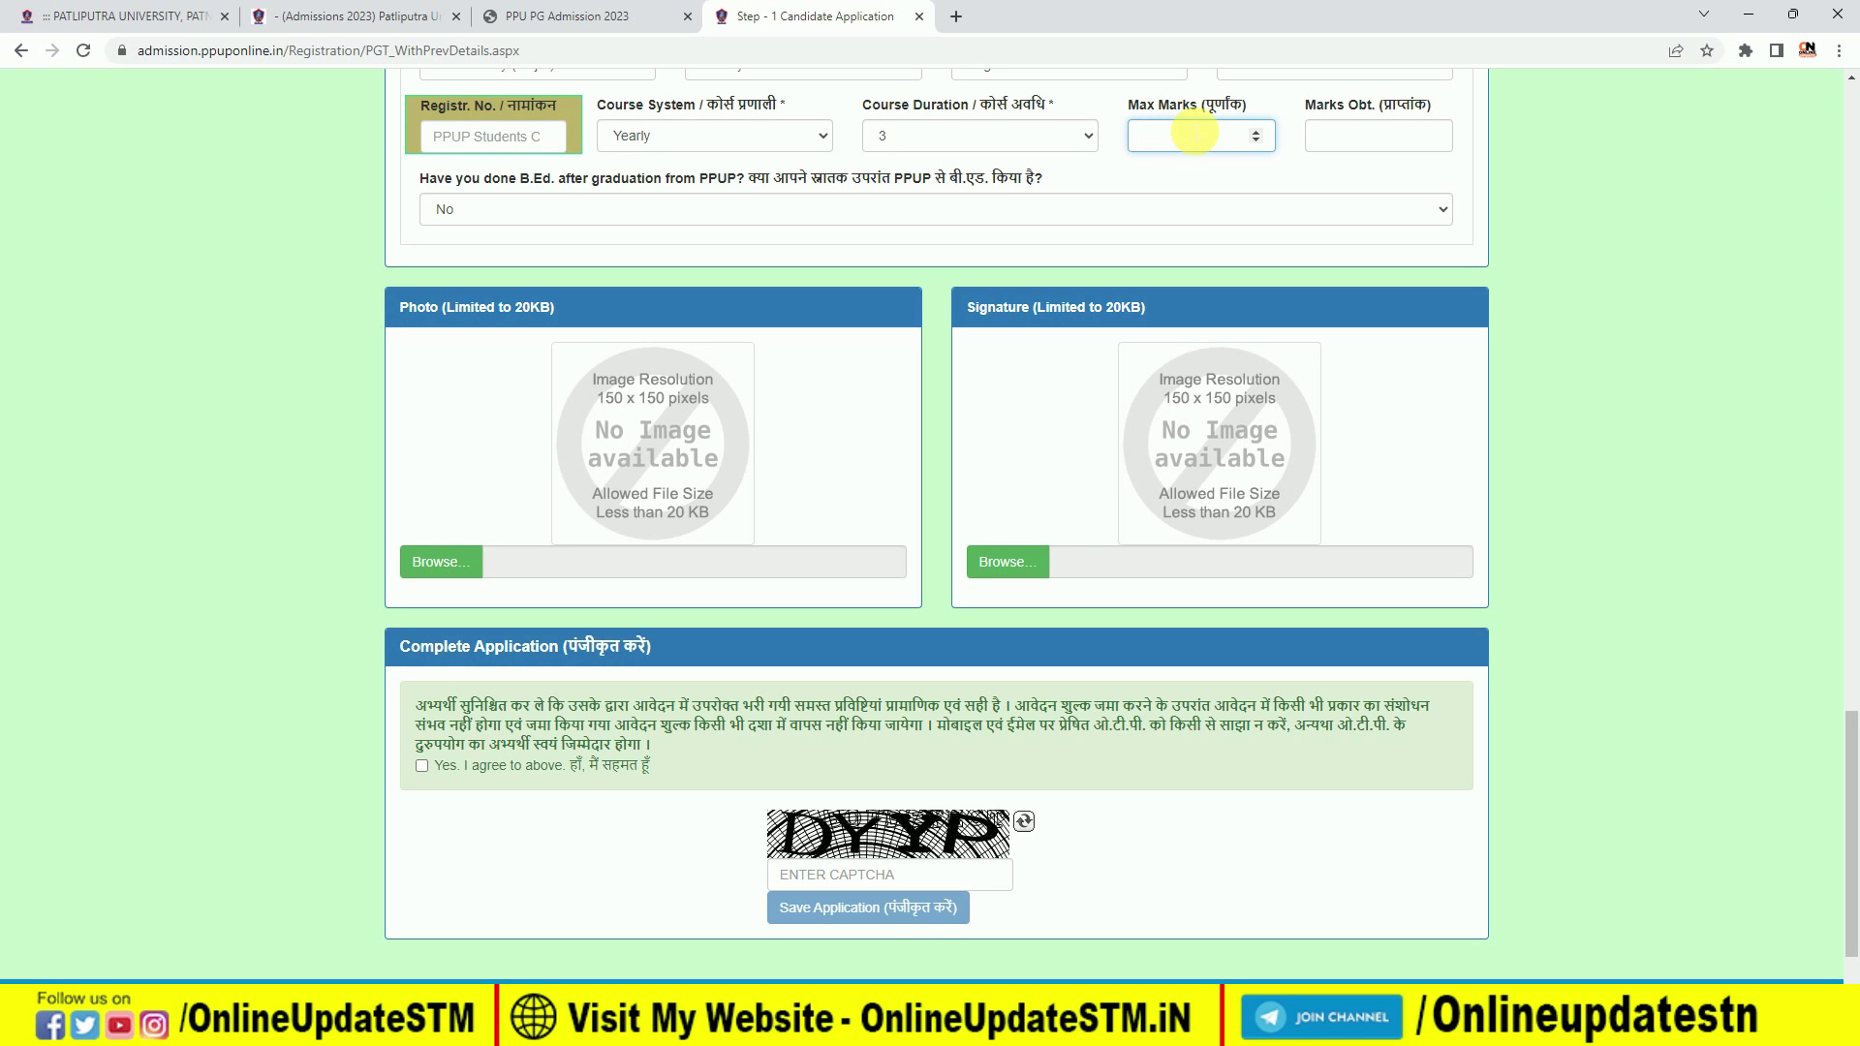
text(800)
key(BackSpace)
key(BackSpace)
key(BackSpace)
text(1600)
key(Tab)
text(850)
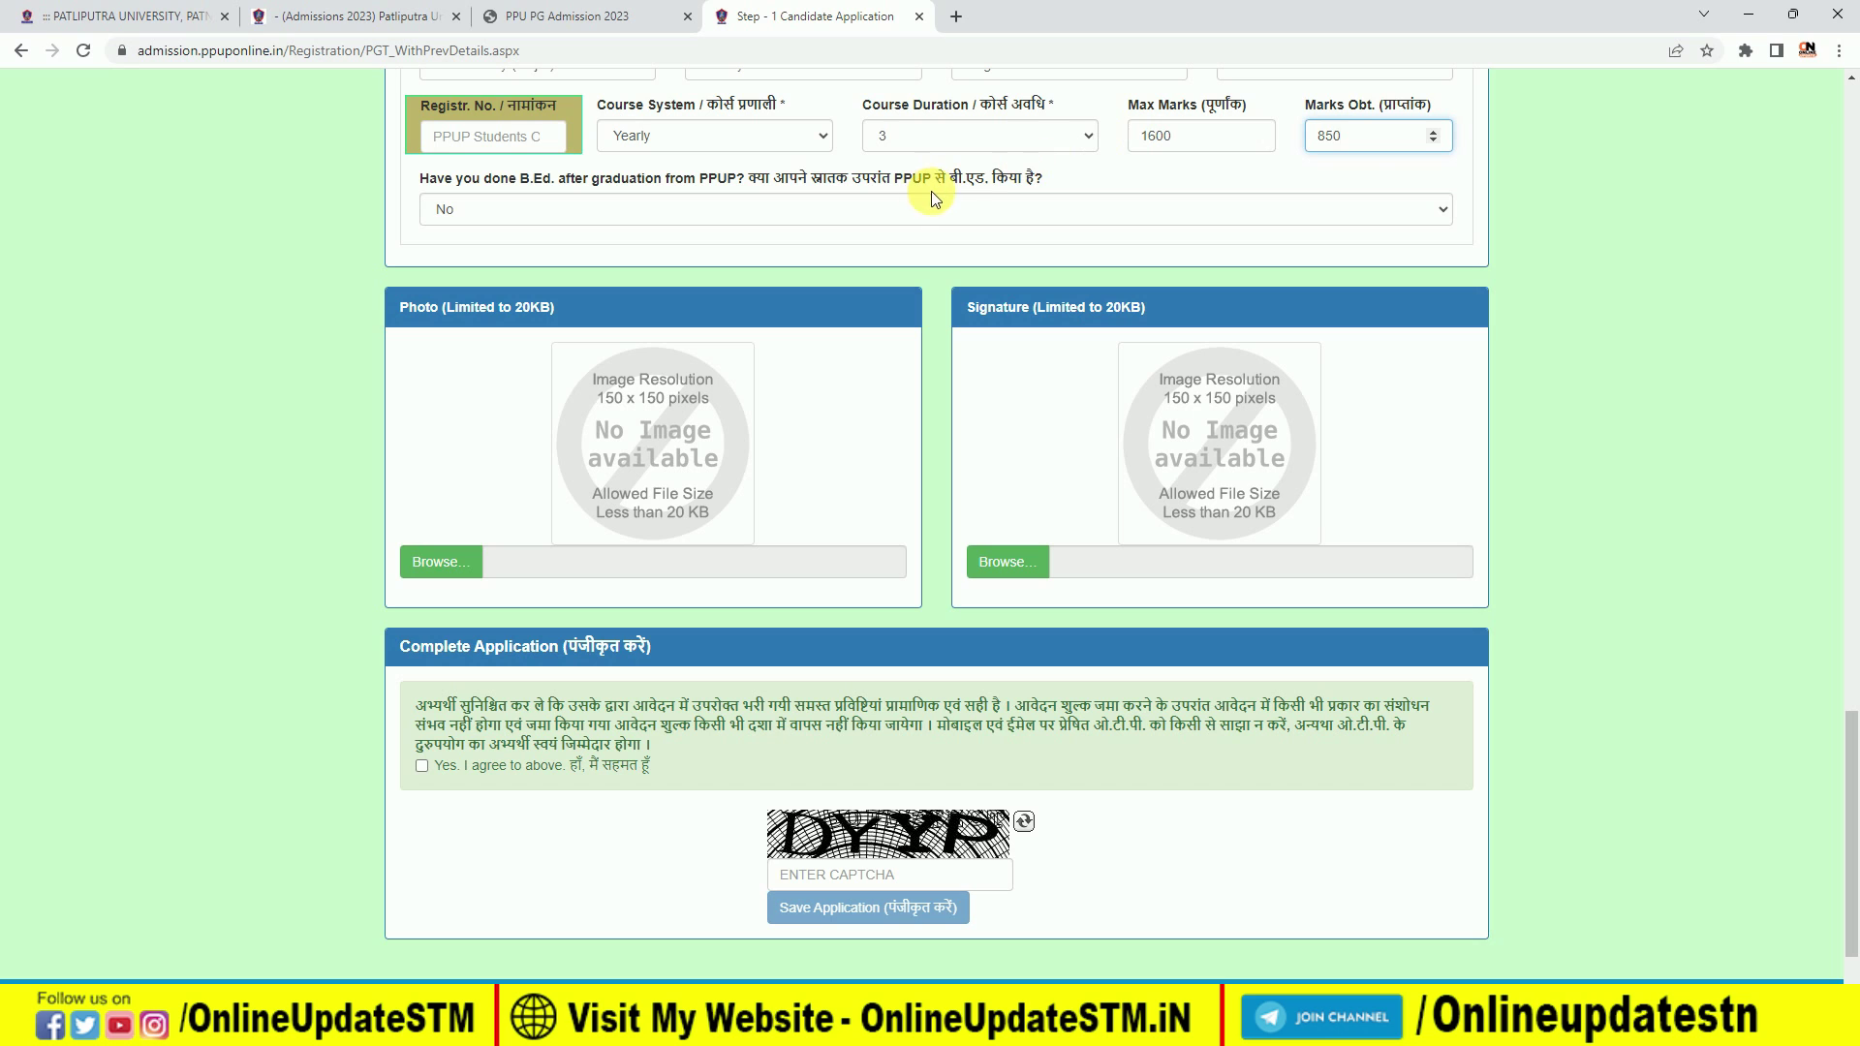
- Leave B.Ed. after graduation as No and tick the 'Yes, I agree' declaration
scroll(1042, 256, down, 1)
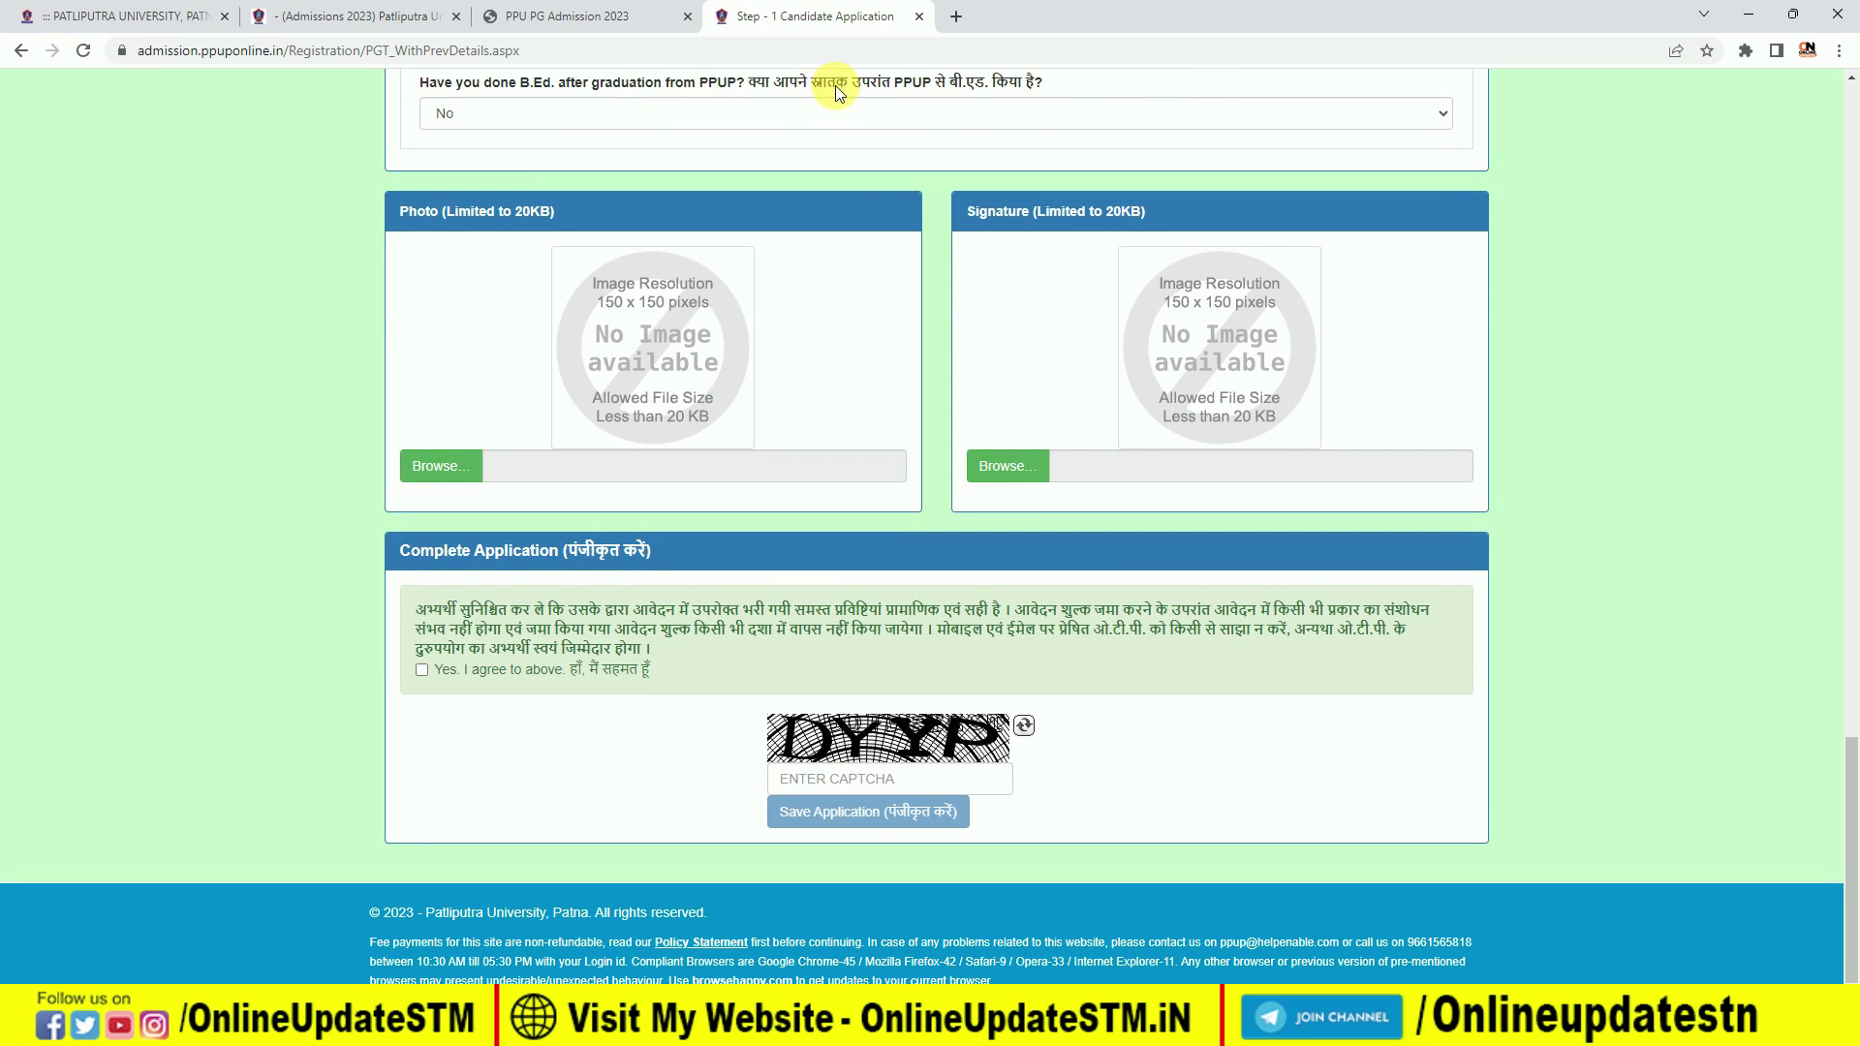
click(920, 122)
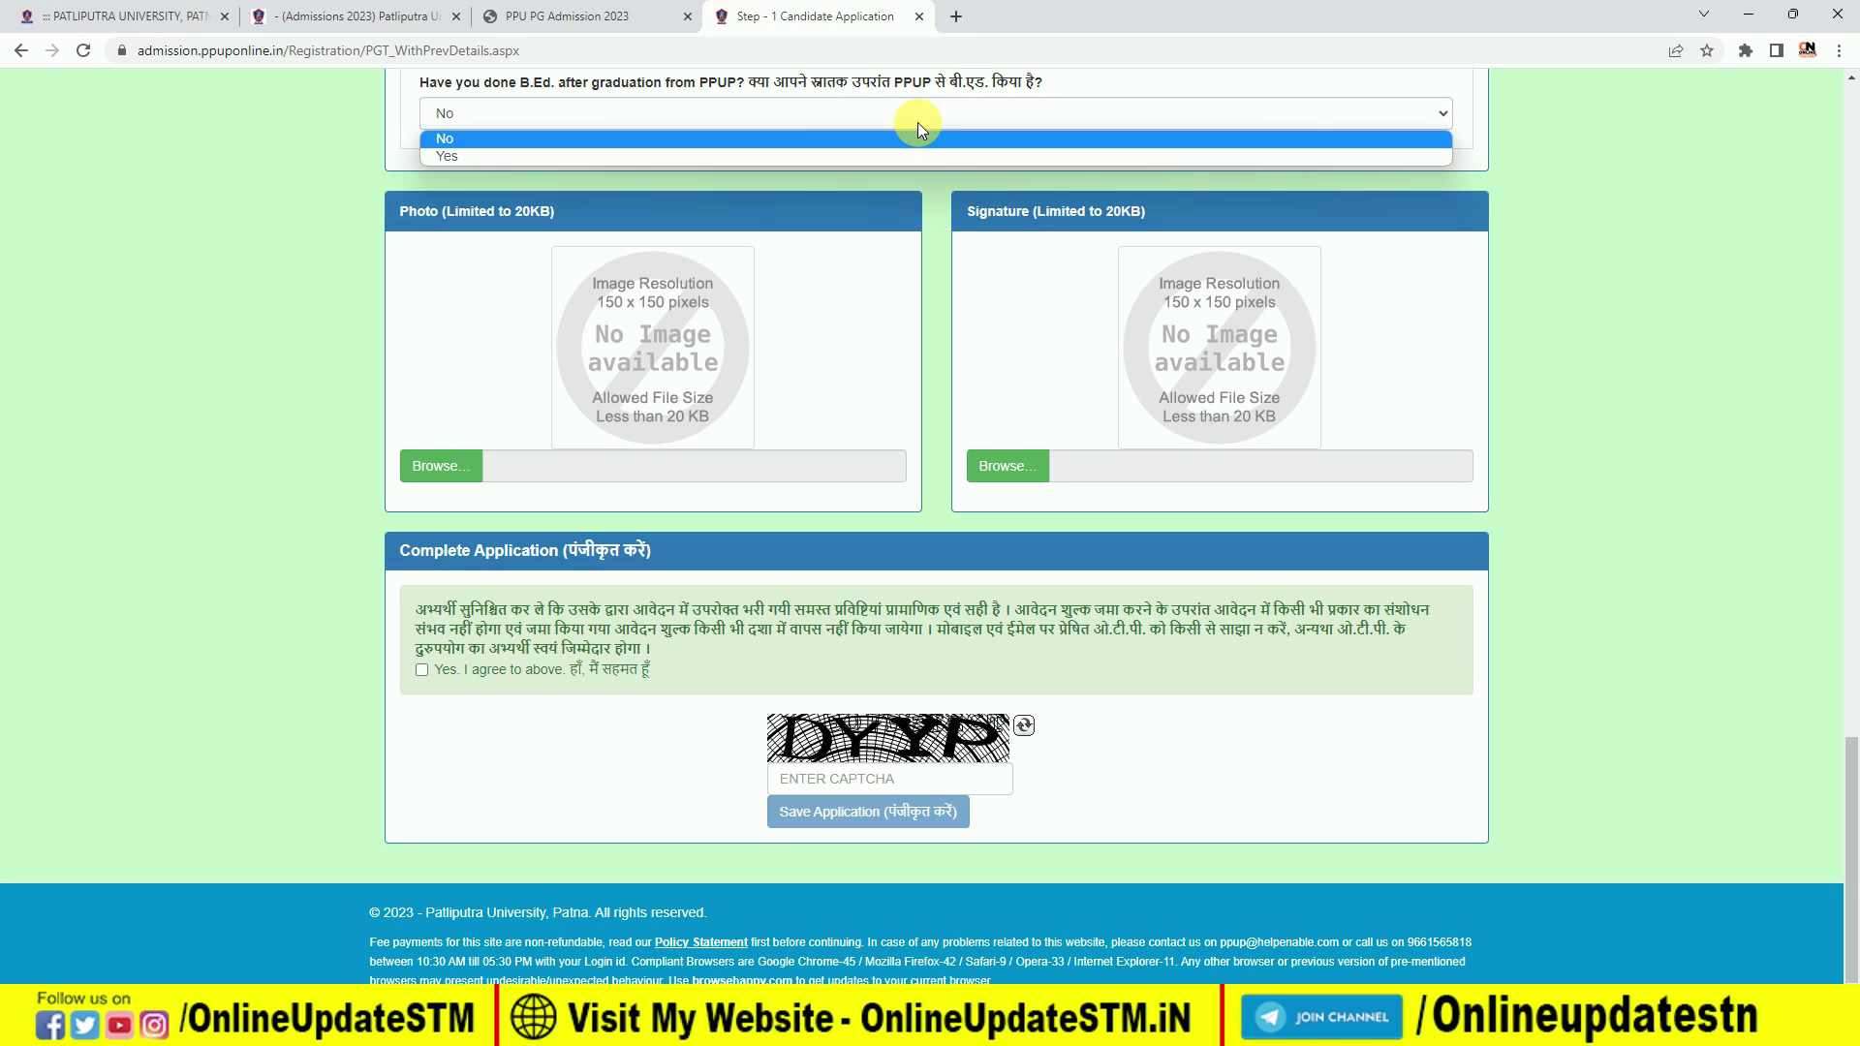
click(771, 144)
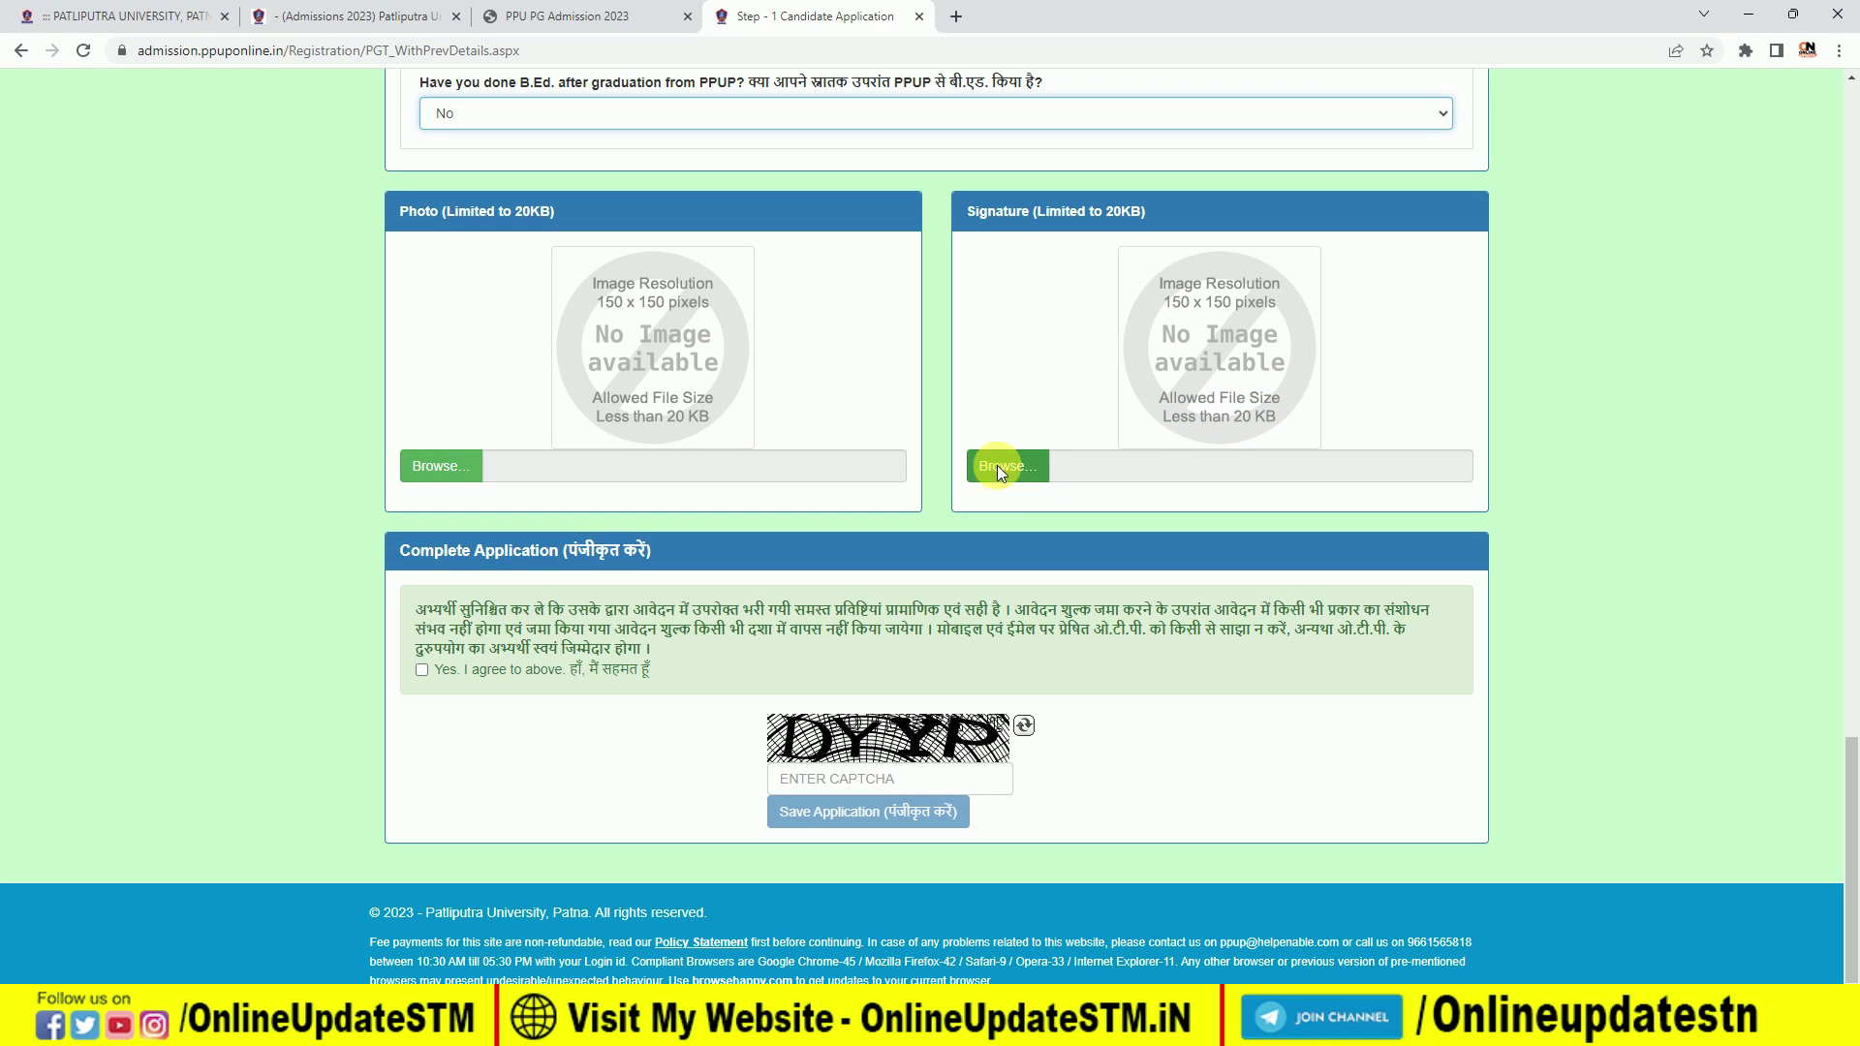
click(421, 669)
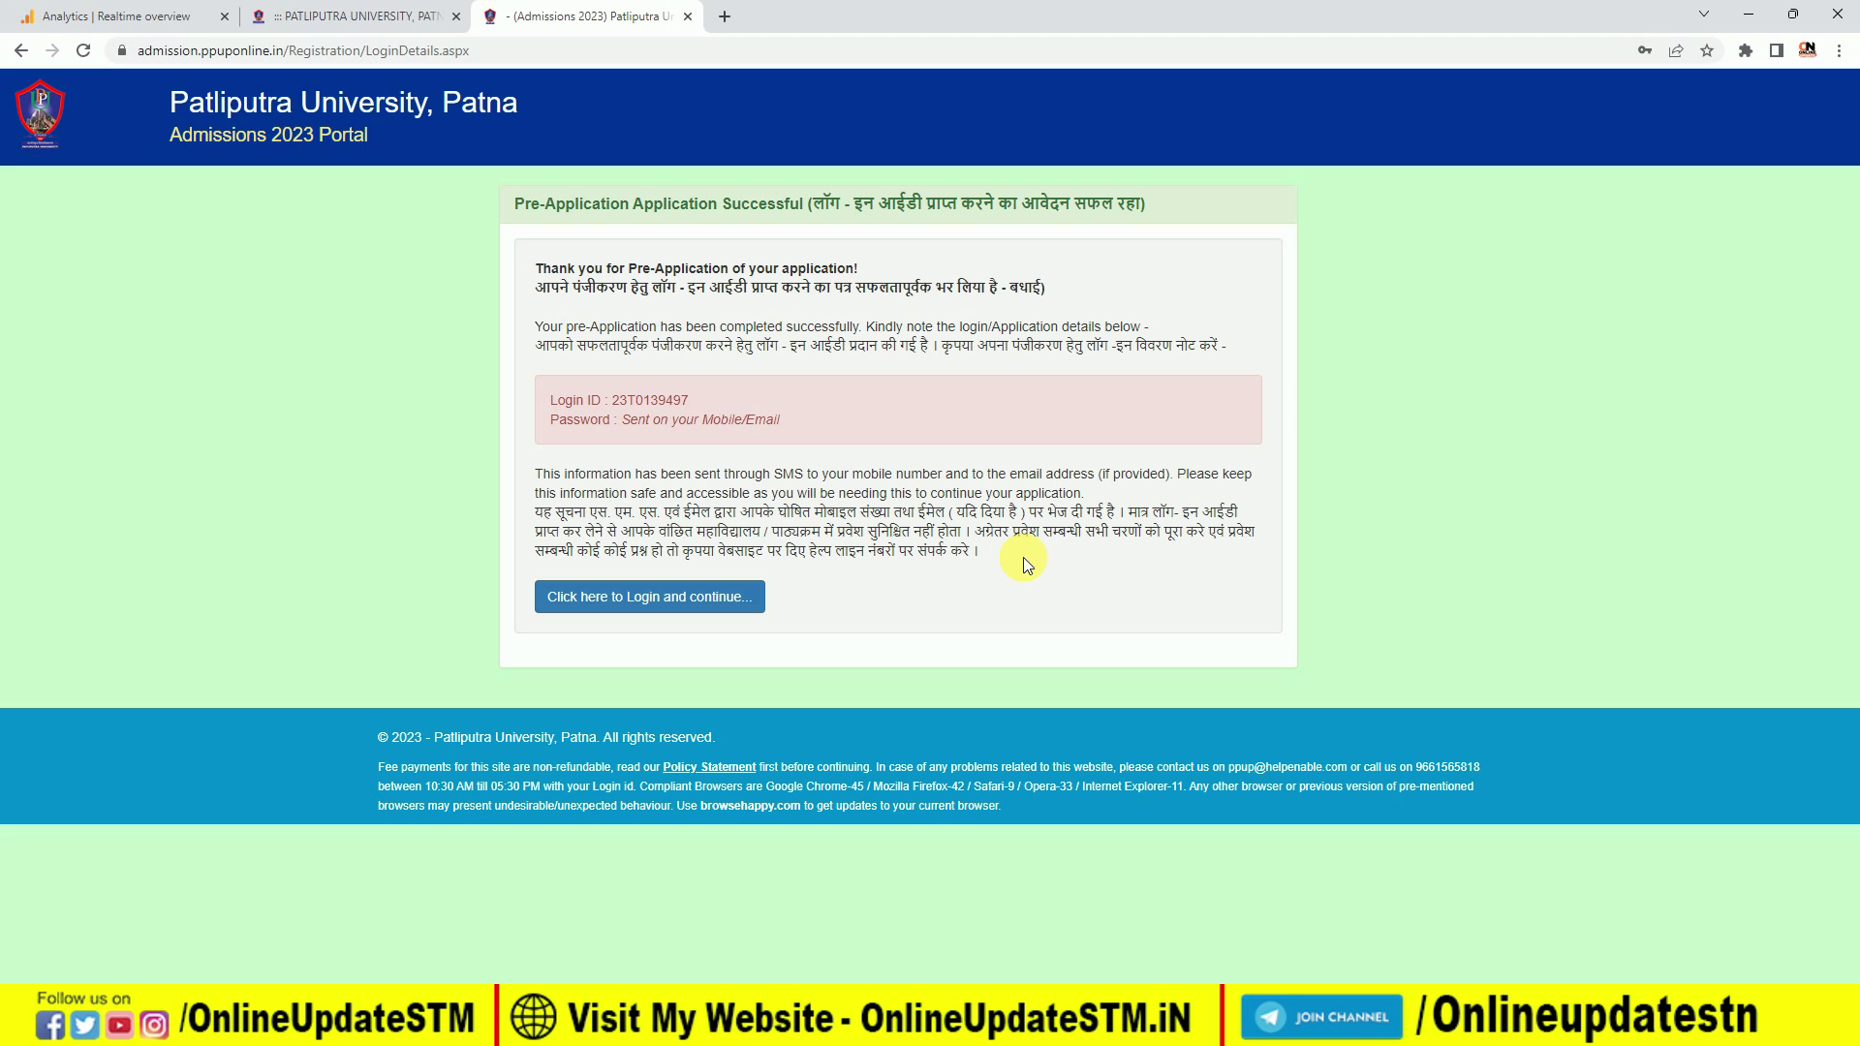
- Follow 'Click here to Login and continue...' from the success page into the candidate dashboard
click(693, 600)
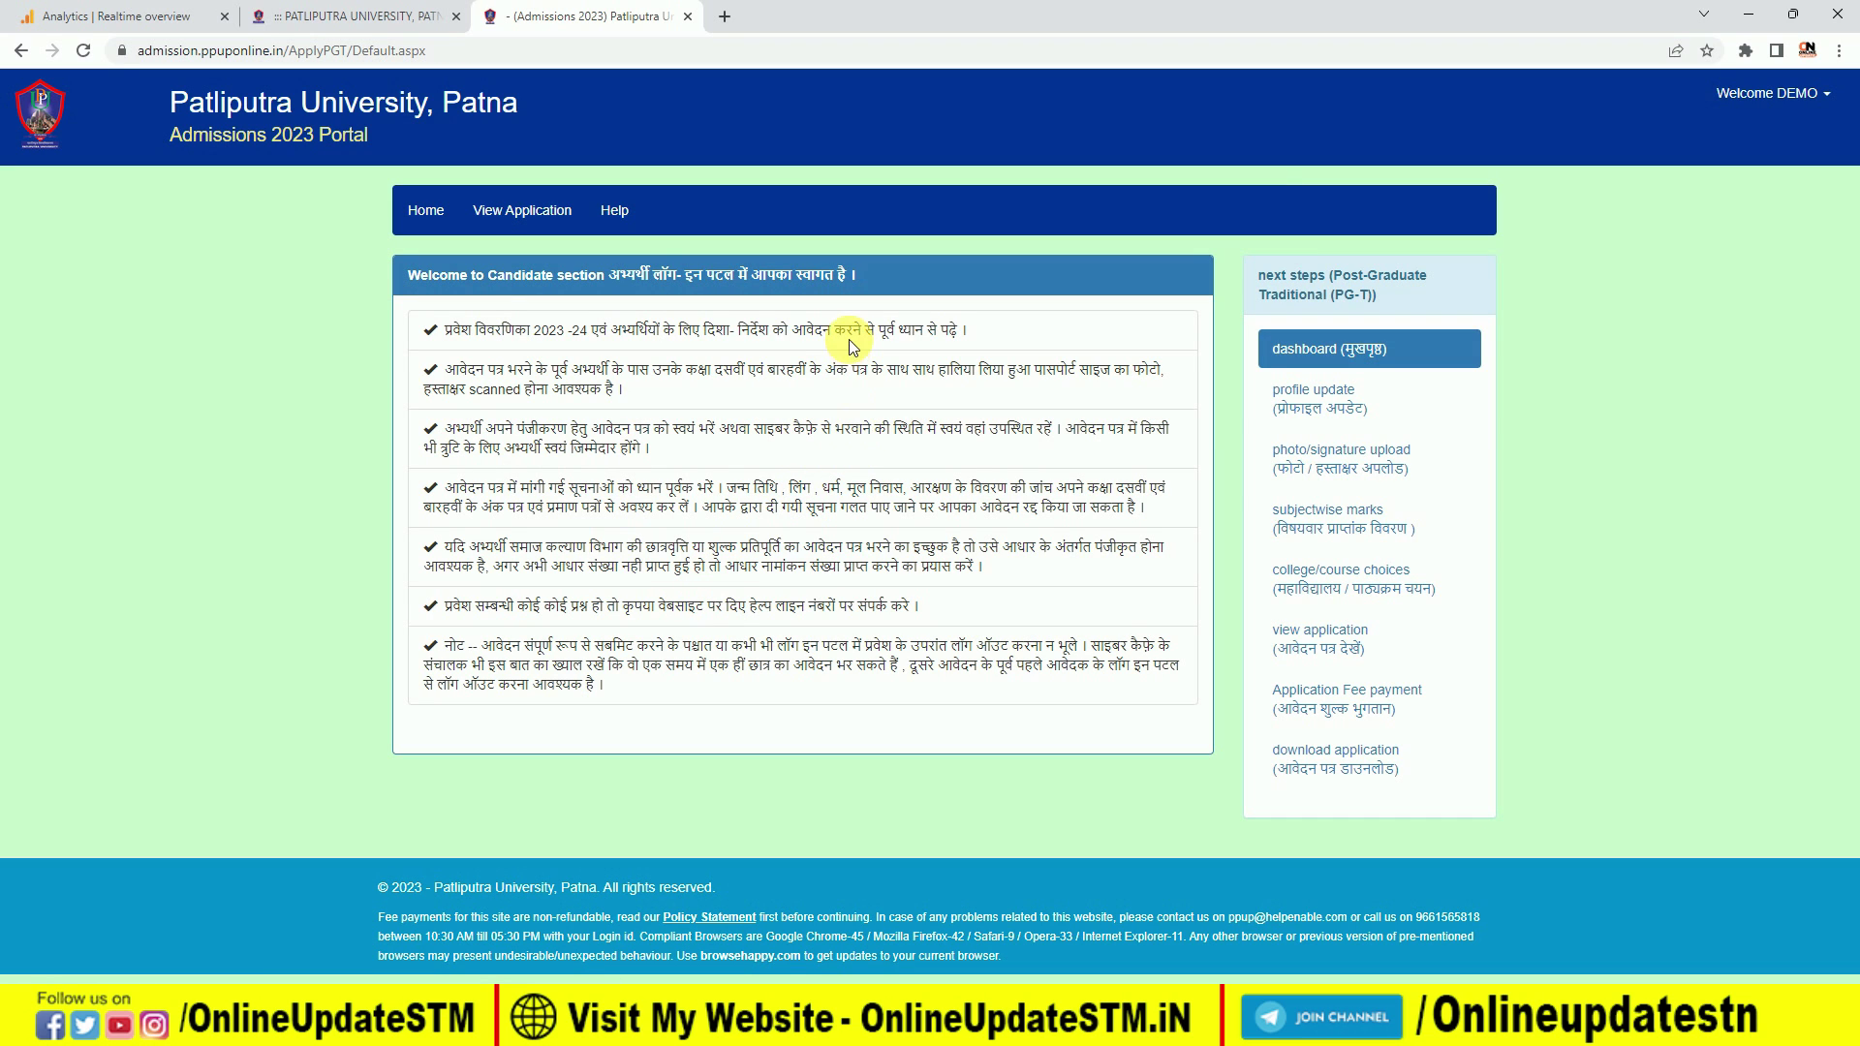
- Open the 'profile update' page and scroll down to the Update Profile button
click(1315, 403)
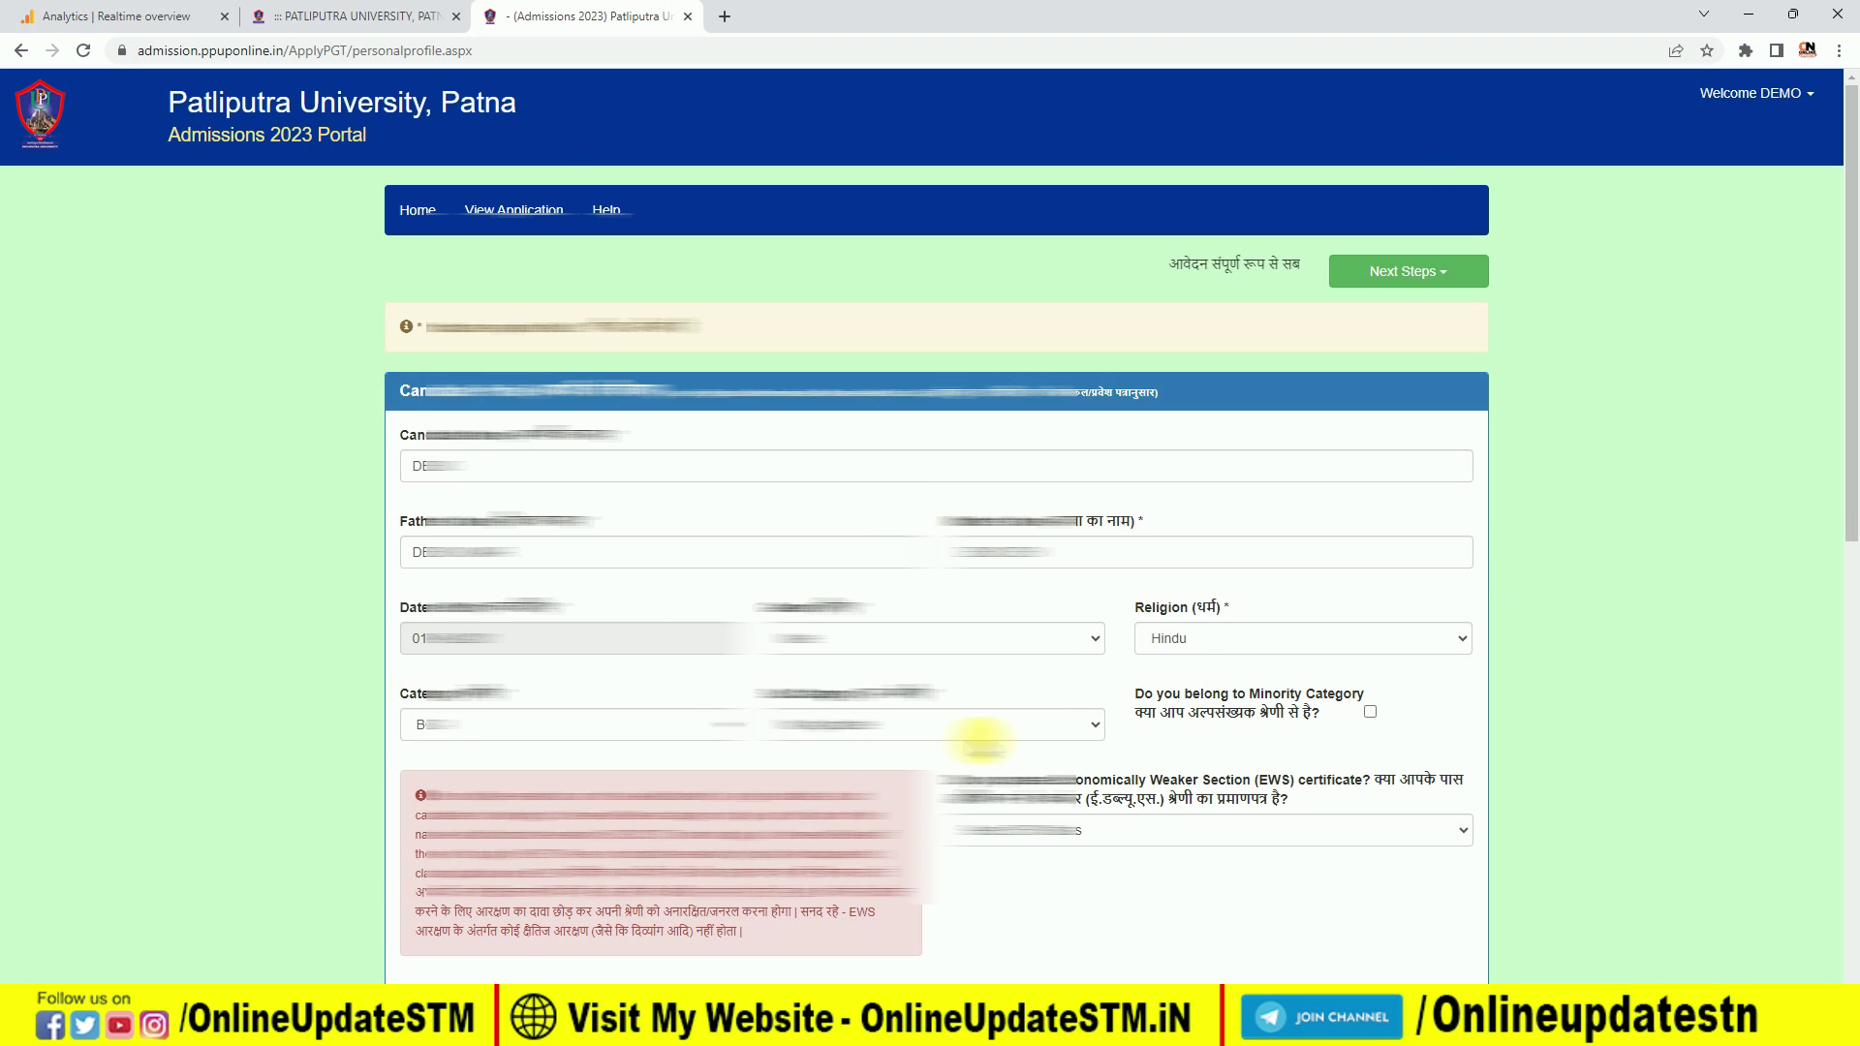
scroll(980, 741, down, 20)
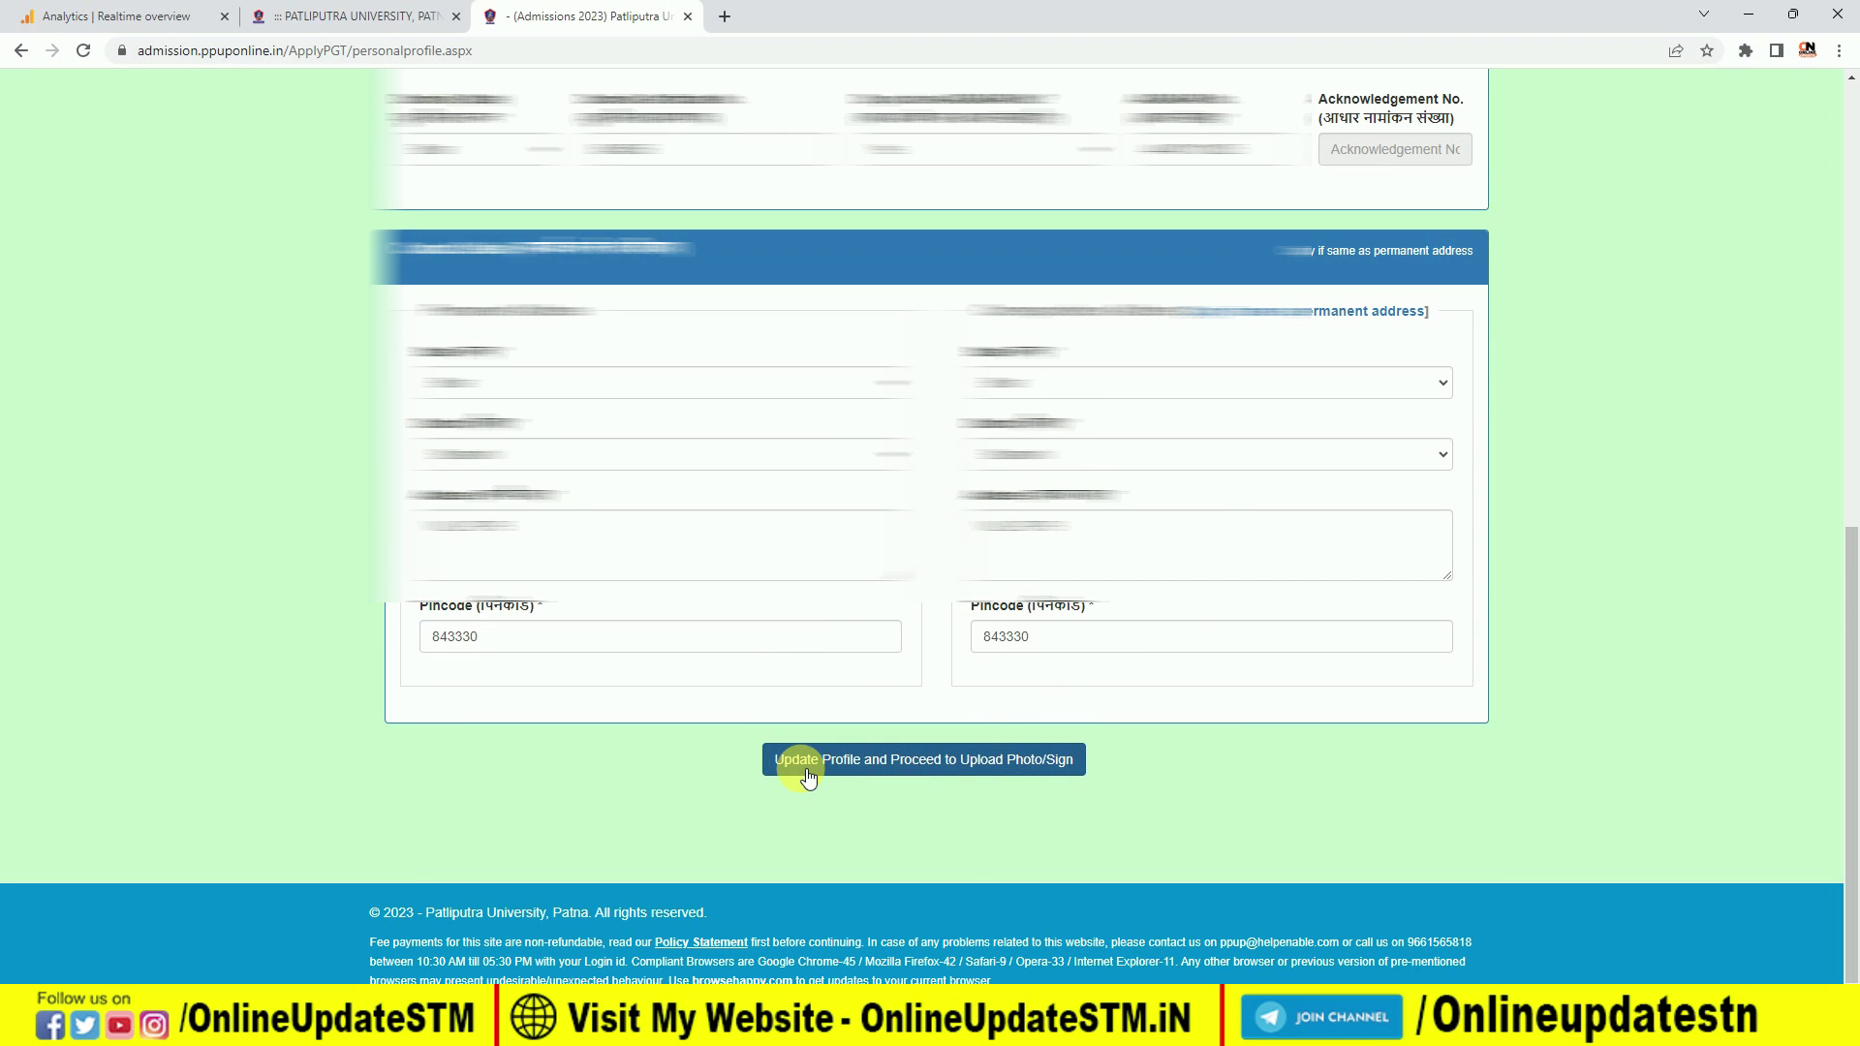